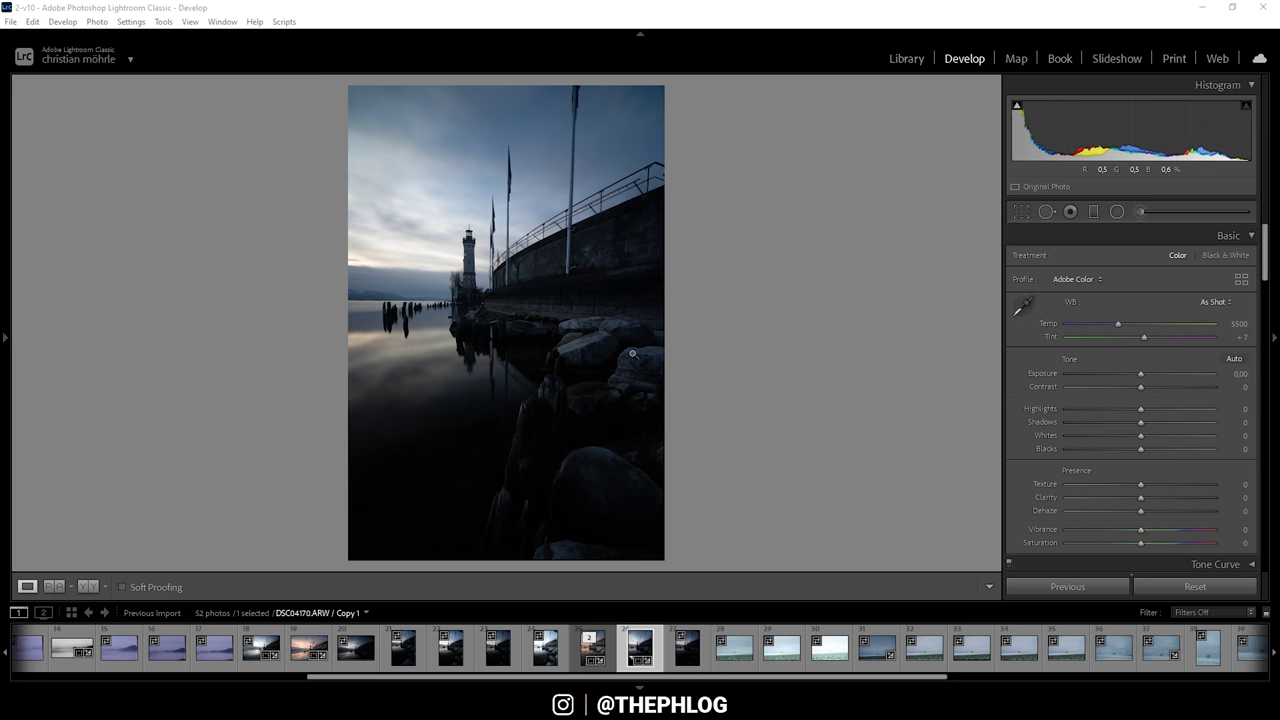
Step: Apply the Adobe Landscape profile and Cloudy white balance to the lighthouse photo
{"action": "left_click", "coordinate": [1074, 280]}
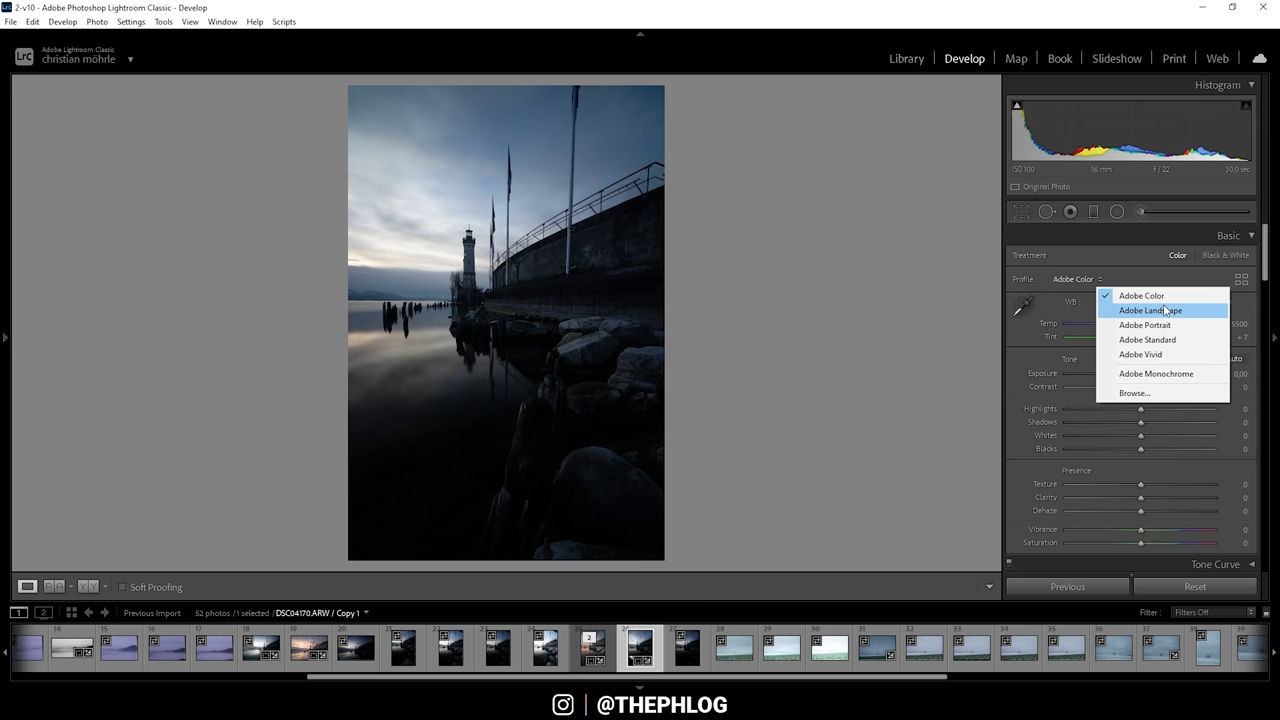
{"action": "left_click", "coordinate": [1146, 311]}
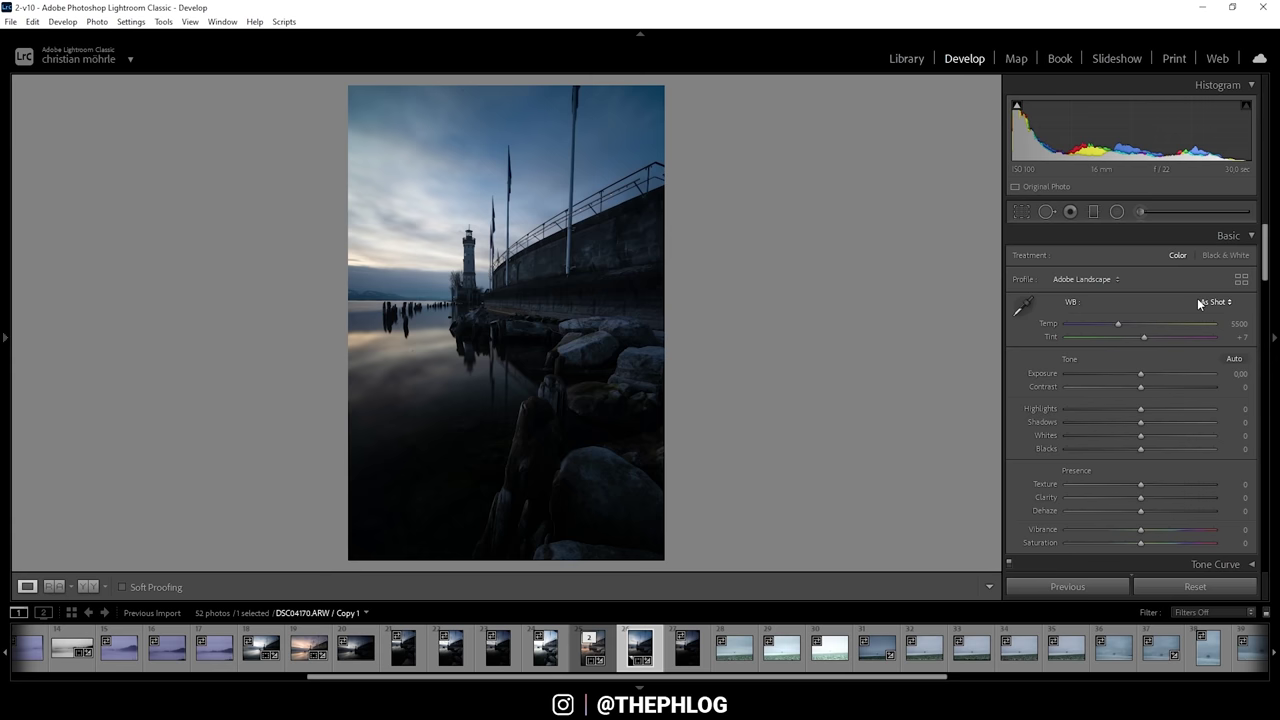
{"action": "left_click", "coordinate": [1213, 301]}
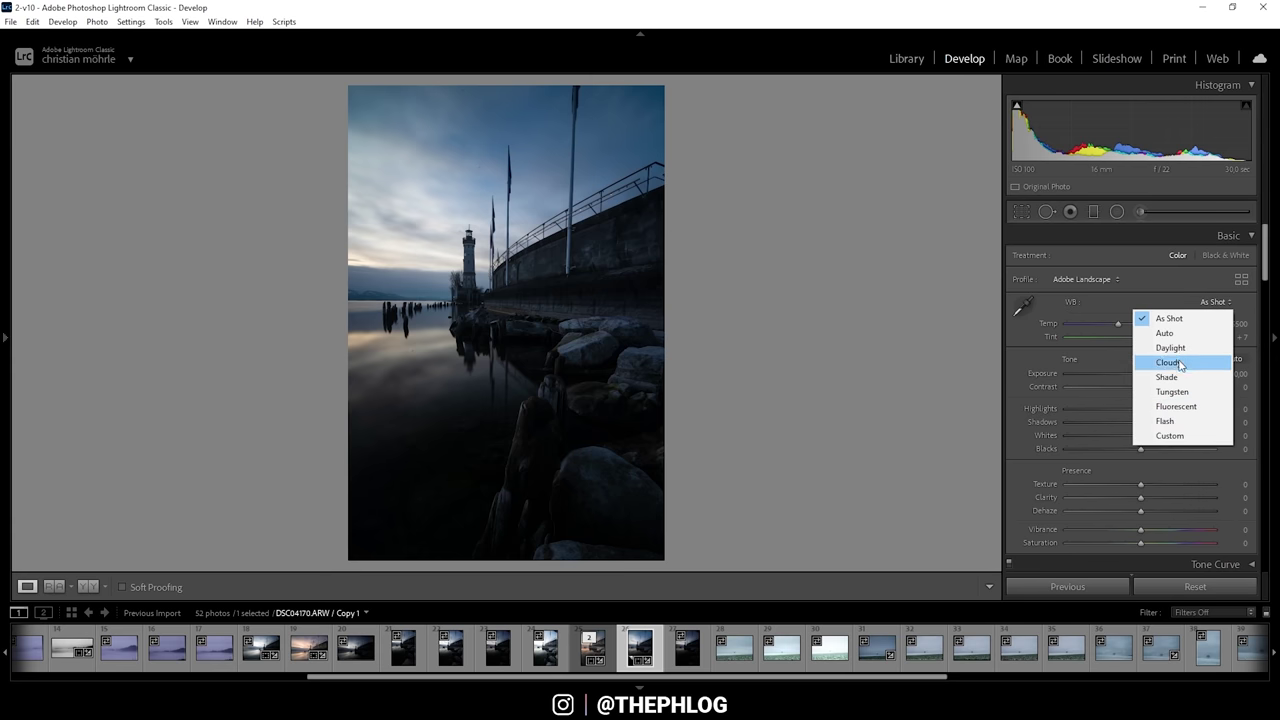
{"action": "left_click", "coordinate": [1172, 362]}
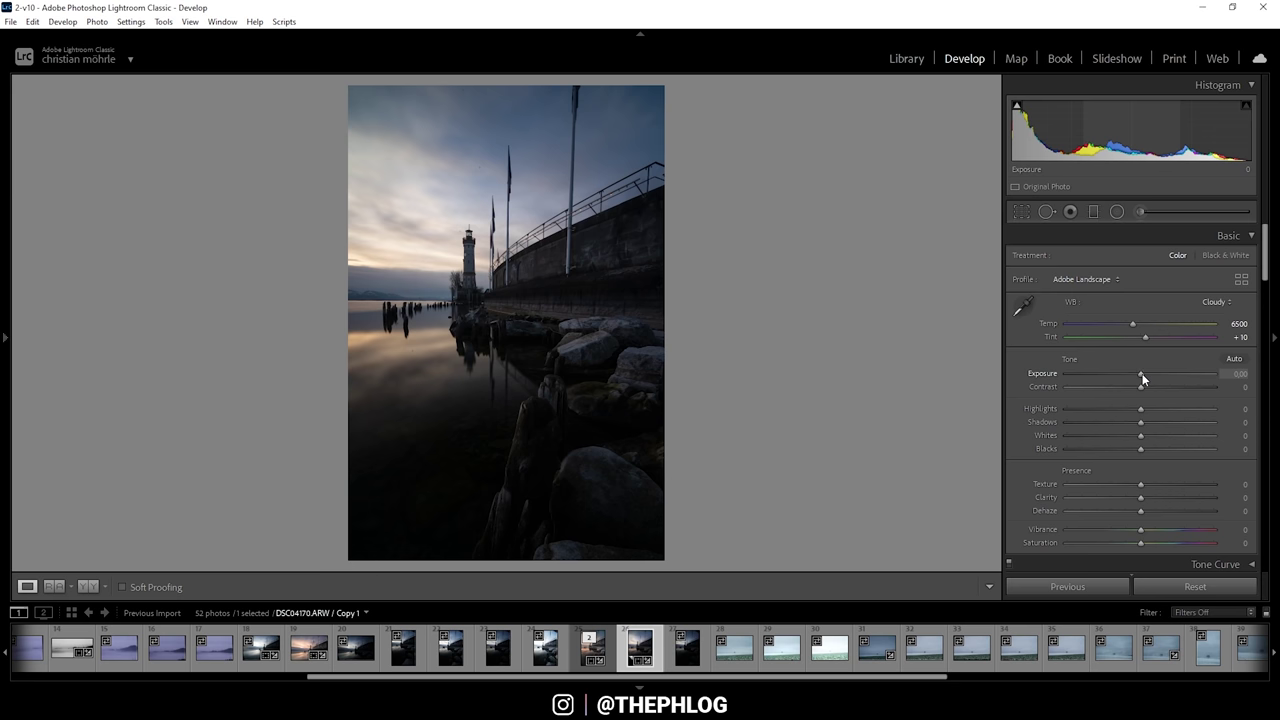
Step: Preview brighter Exposure and lifted Shadows, then reset both sliders to zero
{"action": "left_click_drag", "start_coordinate": [1142, 373], "coordinate": [1160, 374]}
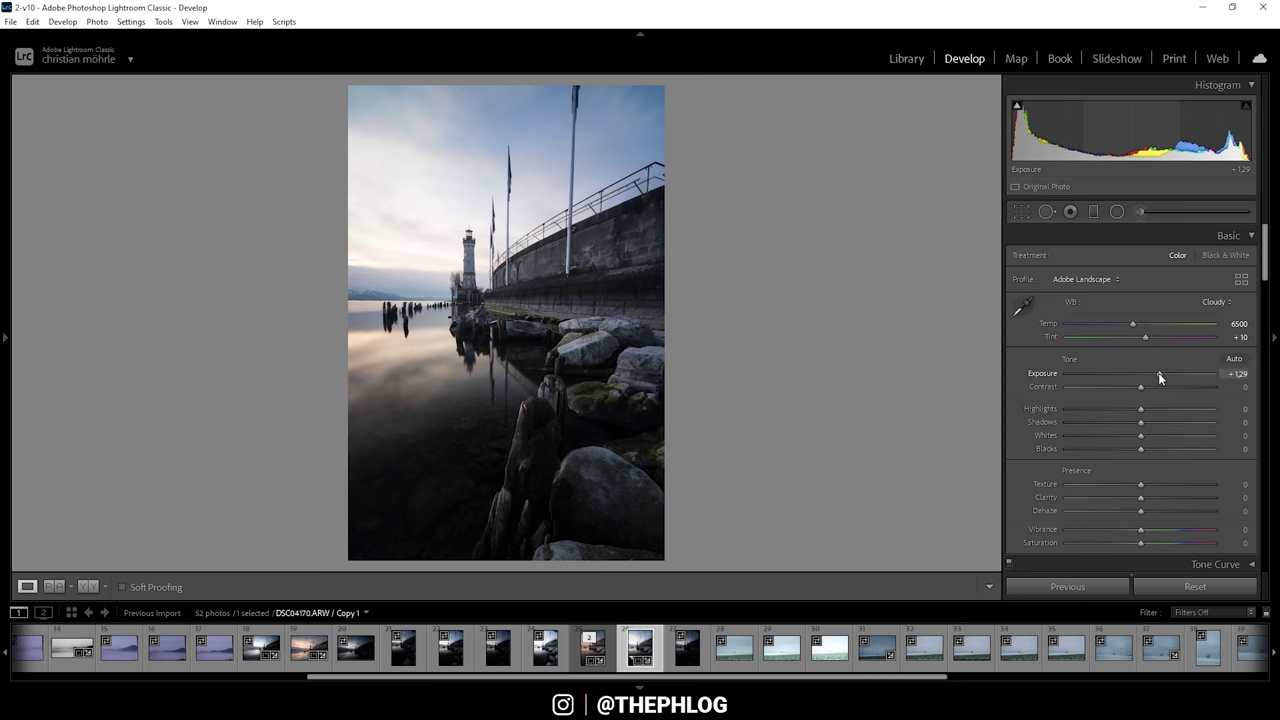
{"action": "double_click", "coordinate": [1158, 373]}
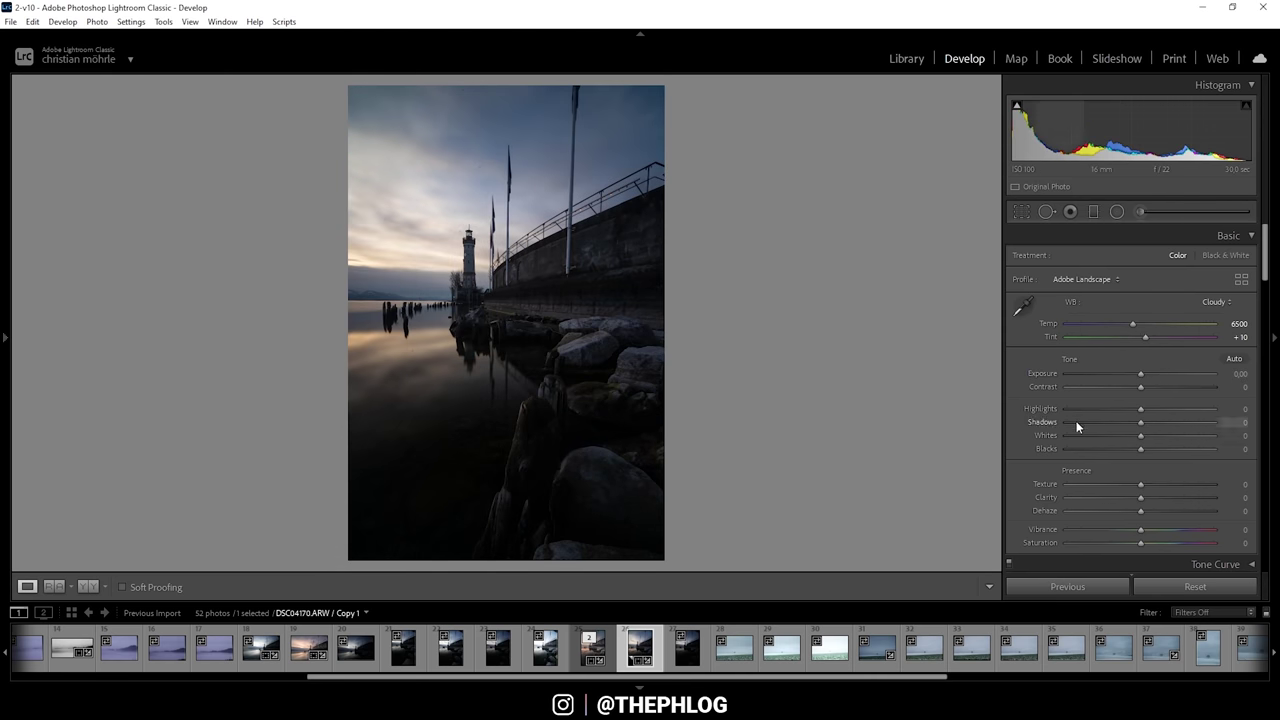
{"action": "left_click_drag", "start_coordinate": [1141, 425], "coordinate": [1213, 422]}
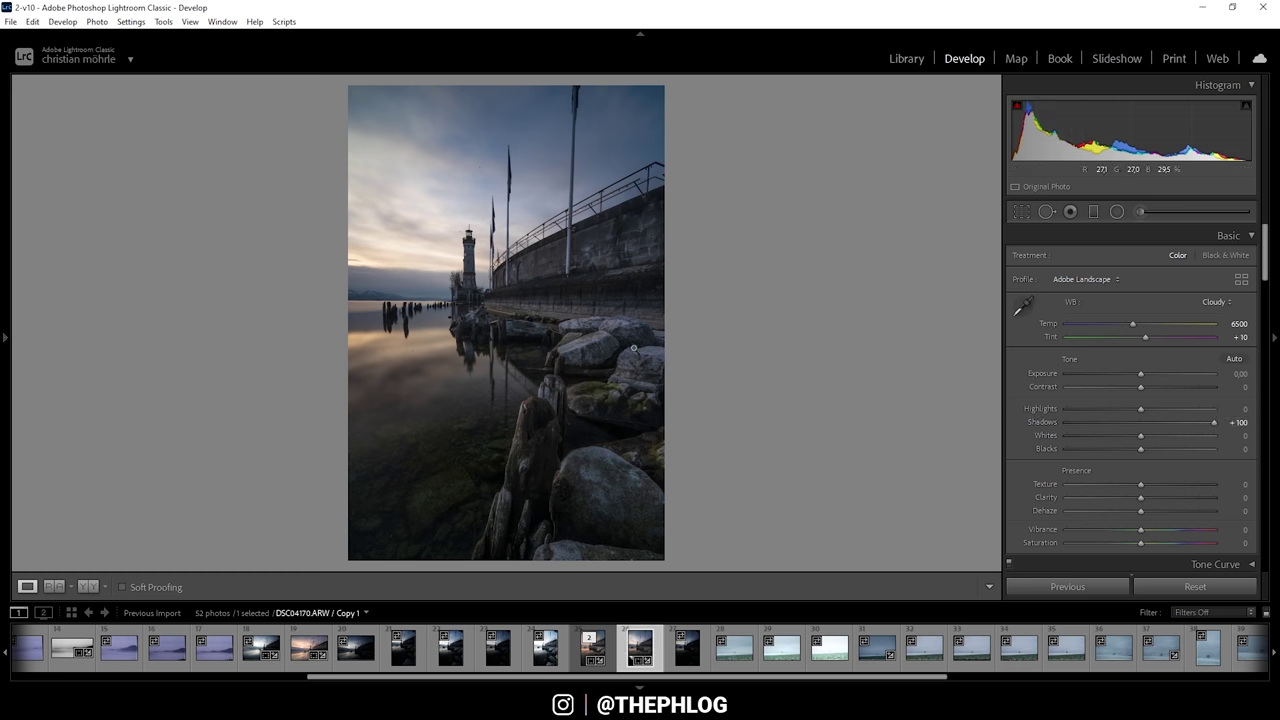
{"action": "double_click", "coordinate": [1213, 424]}
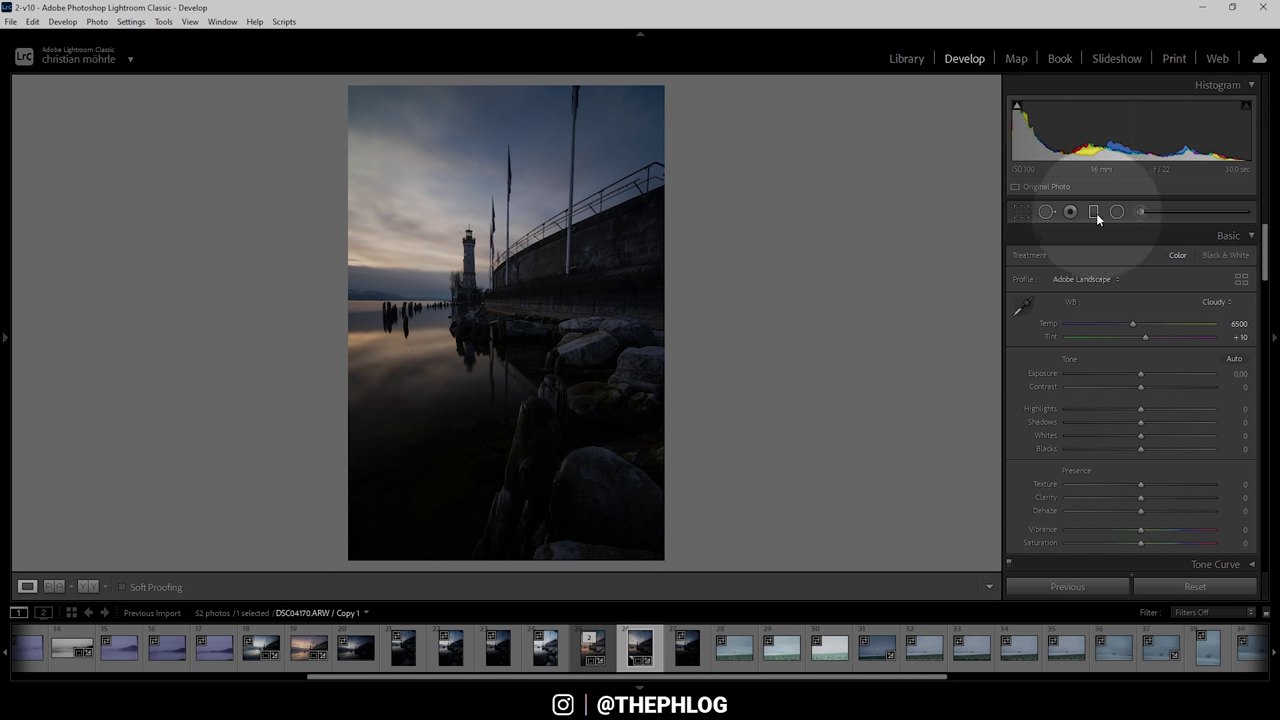
Step: Draw a graduated filter along the photo's right edge with Exposure 1.42
{"action": "left_click", "coordinate": [1094, 212]}
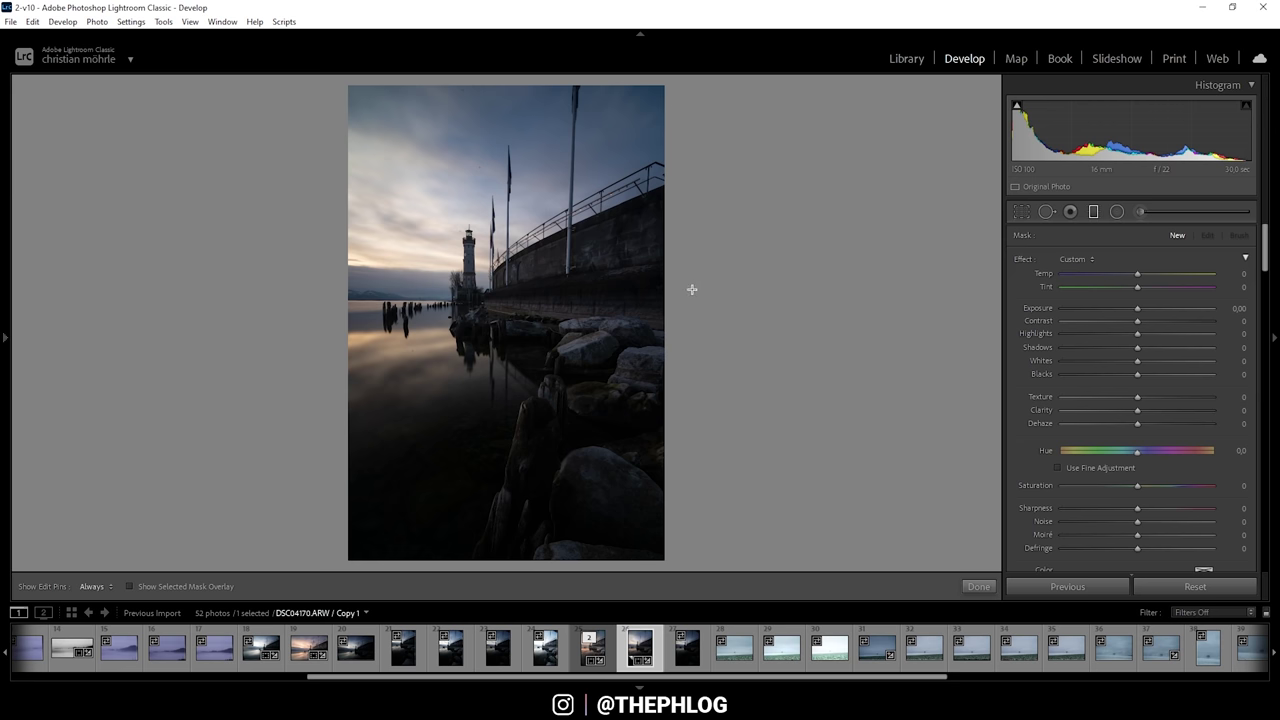
{"action": "left_click_drag", "start_coordinate": [682, 283], "coordinate": [693, 283]}
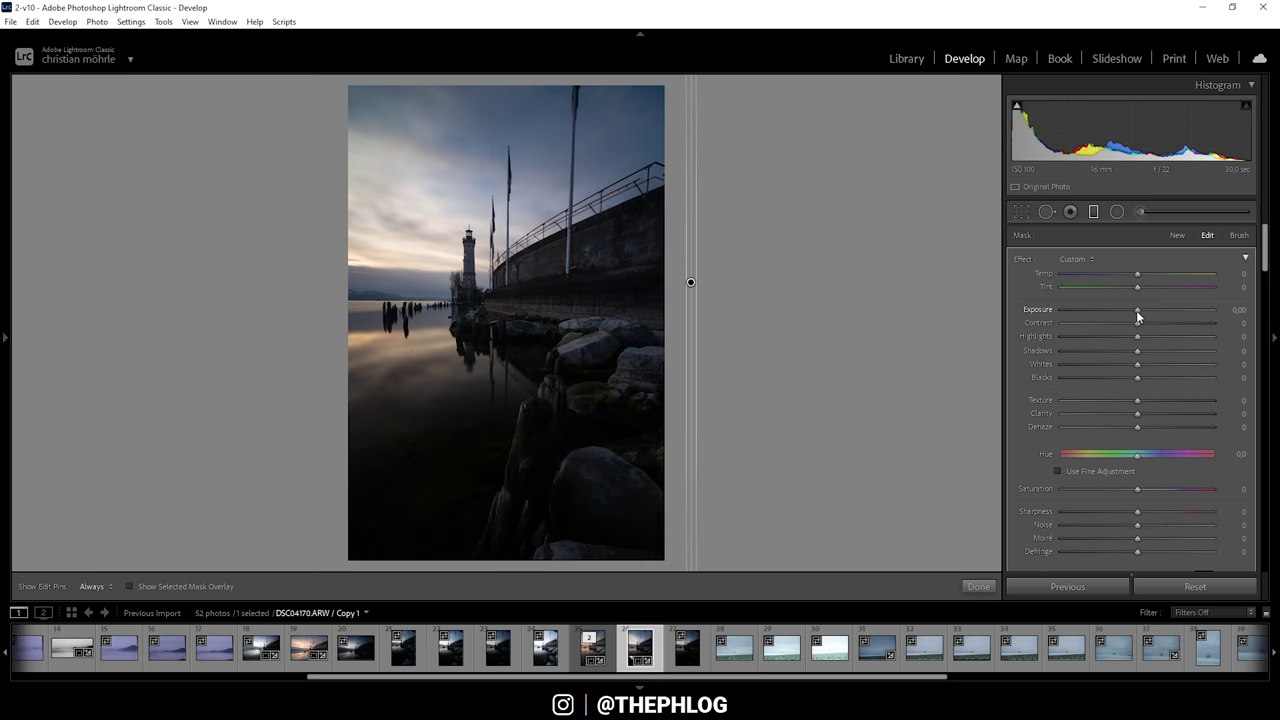
{"action": "left_click_drag", "start_coordinate": [1137, 310], "coordinate": [1162, 308]}
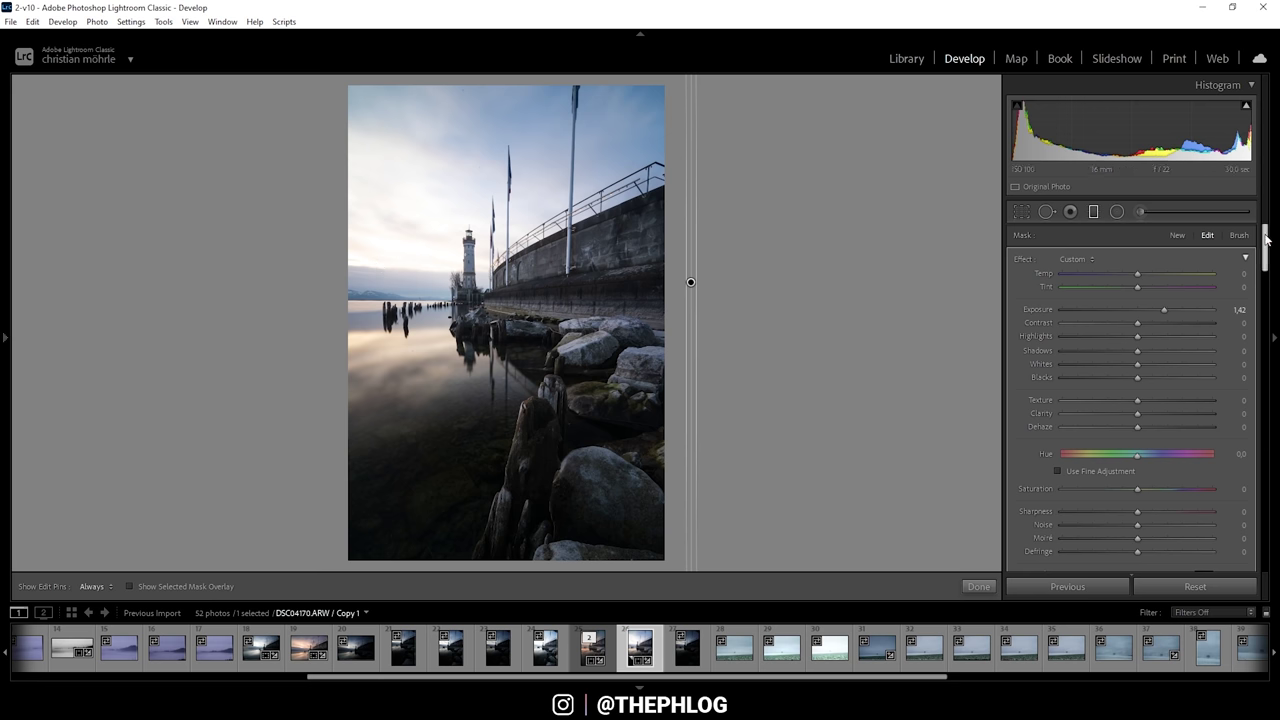
Step: Restrict the graduated filter with a Luminance range mask
{"action": "scroll", "coordinate": [1268, 243], "scroll_direction": "down", "scroll_amount": 2}
{"action": "scroll", "coordinate": [1268, 242], "scroll_direction": "down", "scroll_amount": 1}
{"action": "scroll", "coordinate": [1271, 247], "scroll_direction": "down", "scroll_amount": 1}
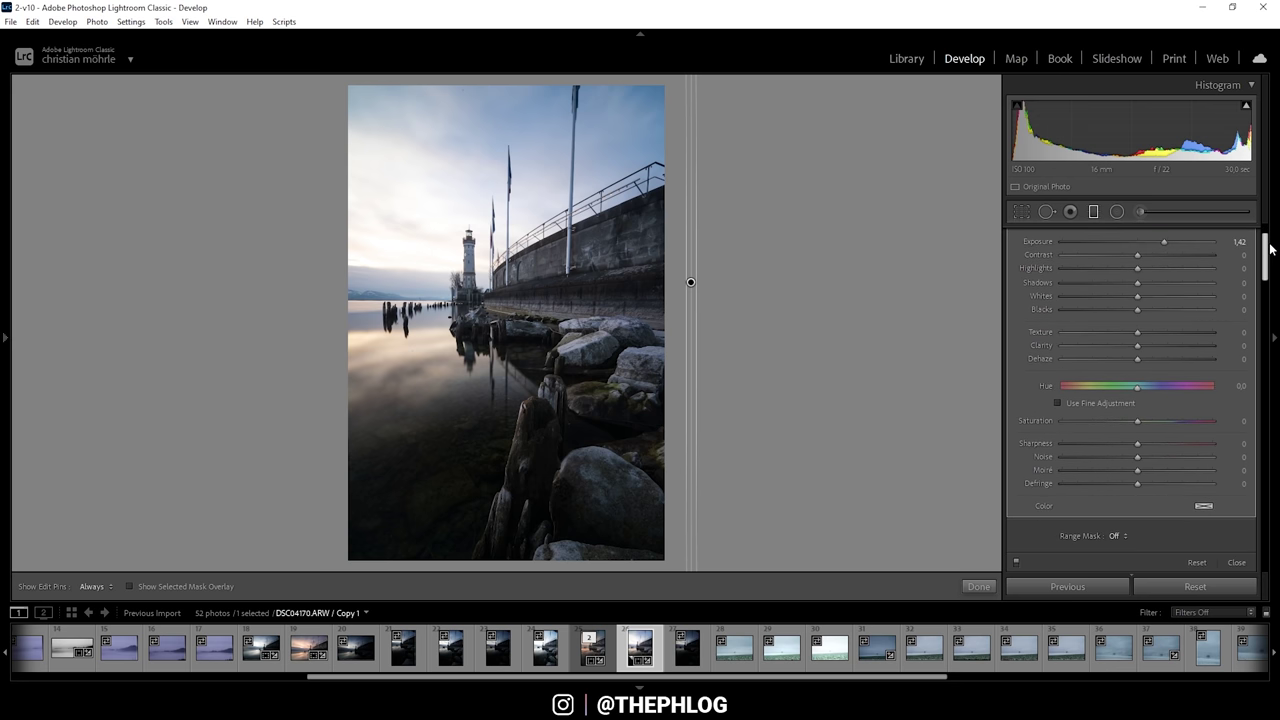
{"action": "scroll", "coordinate": [1268, 250], "scroll_direction": "down", "scroll_amount": 2}
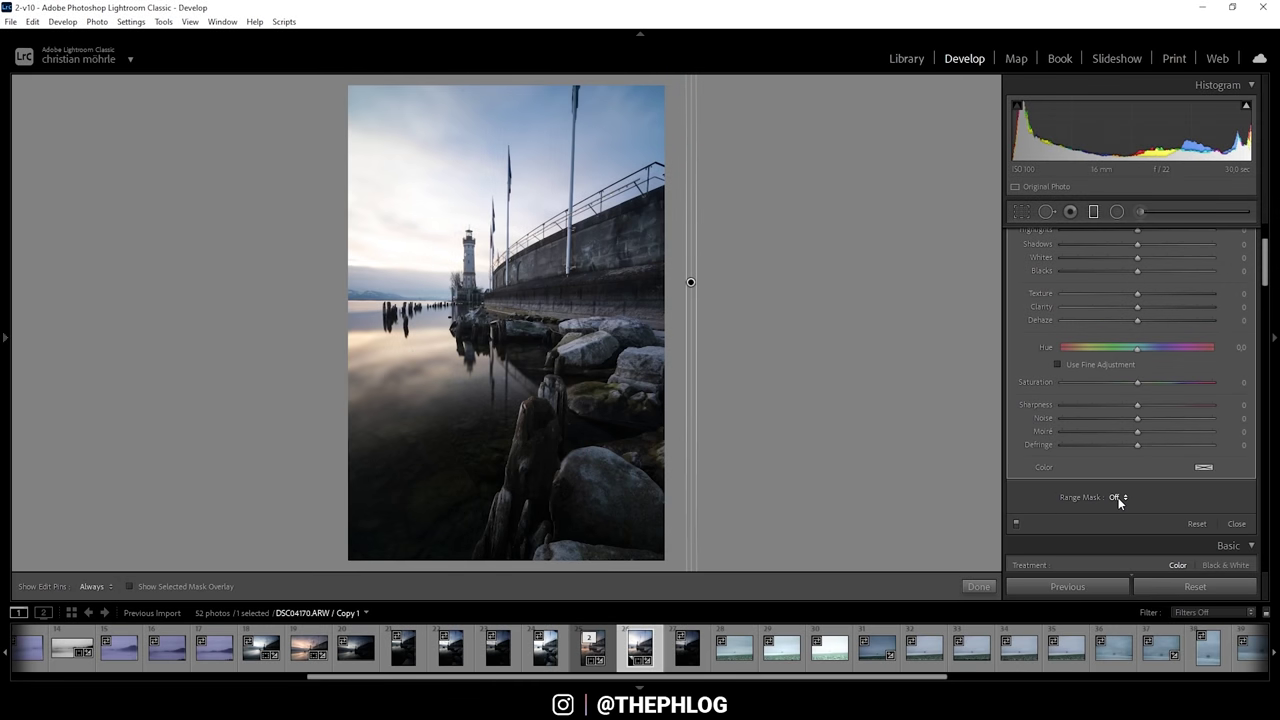
{"action": "left_click", "coordinate": [1118, 498]}
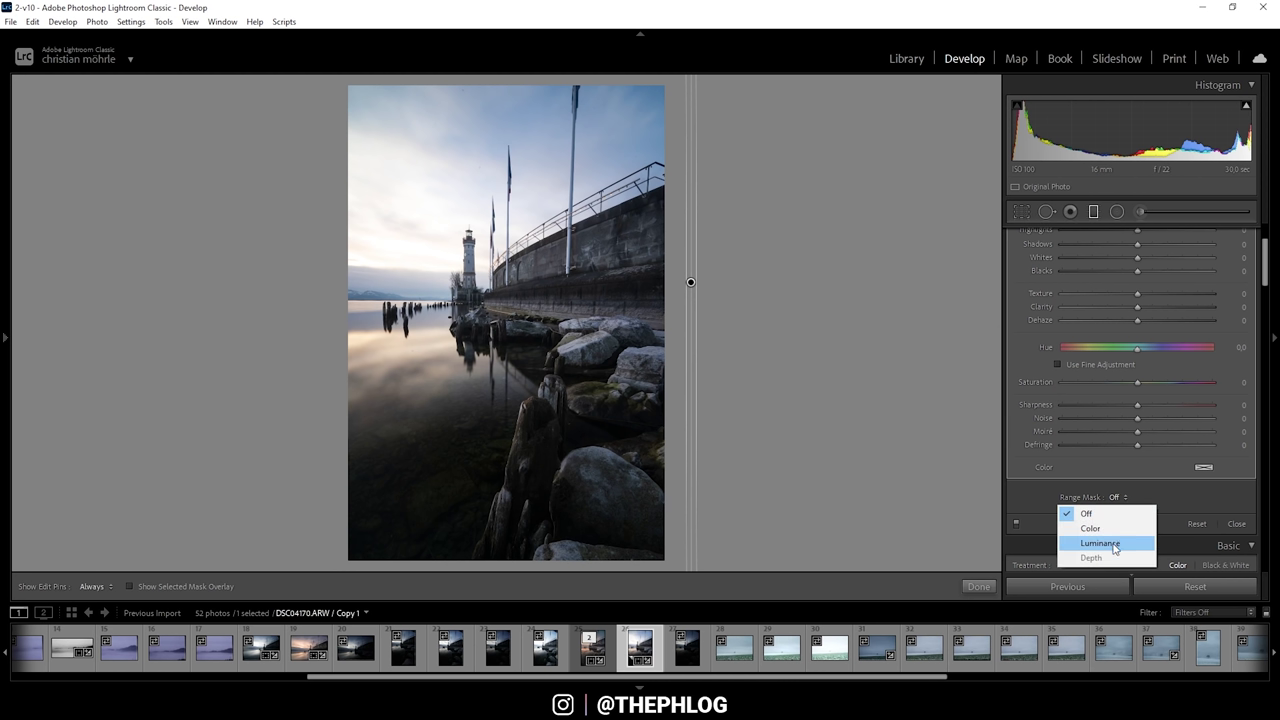
{"action": "left_click", "coordinate": [1110, 543]}
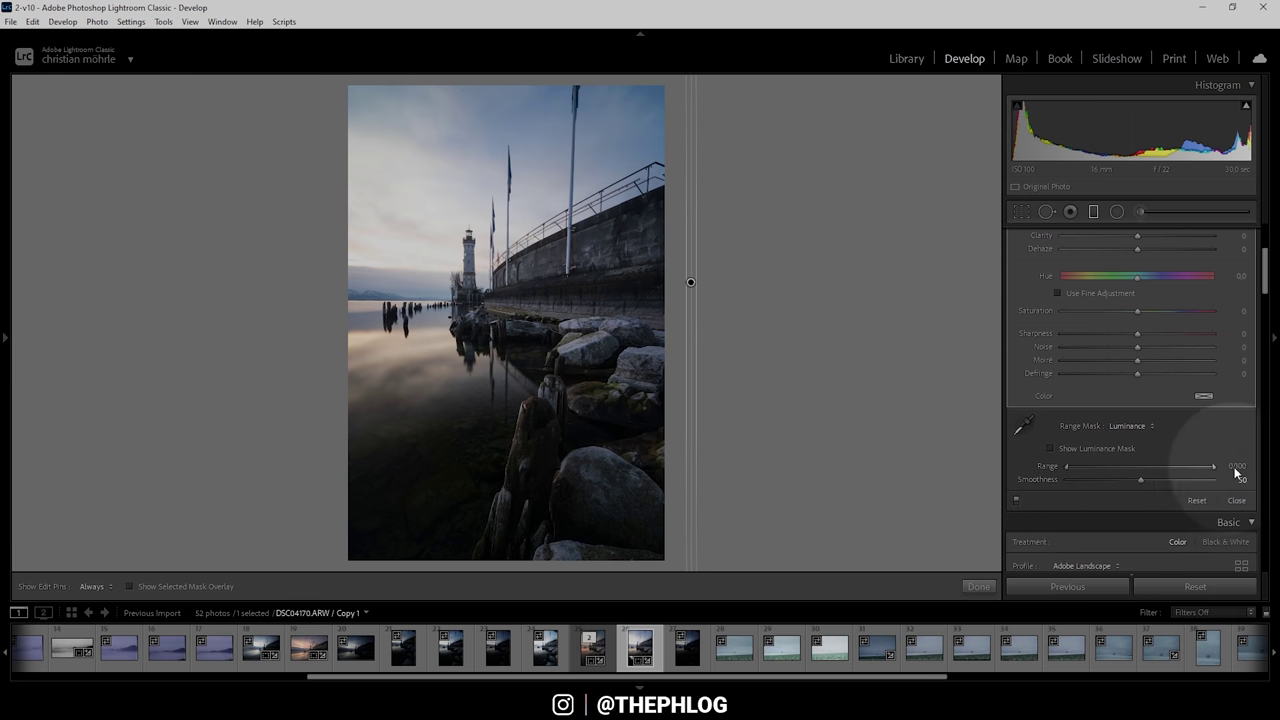
Step: Show the luminance mask overlay and set the luminance range to 0–50
{"action": "left_click", "coordinate": [1050, 448]}
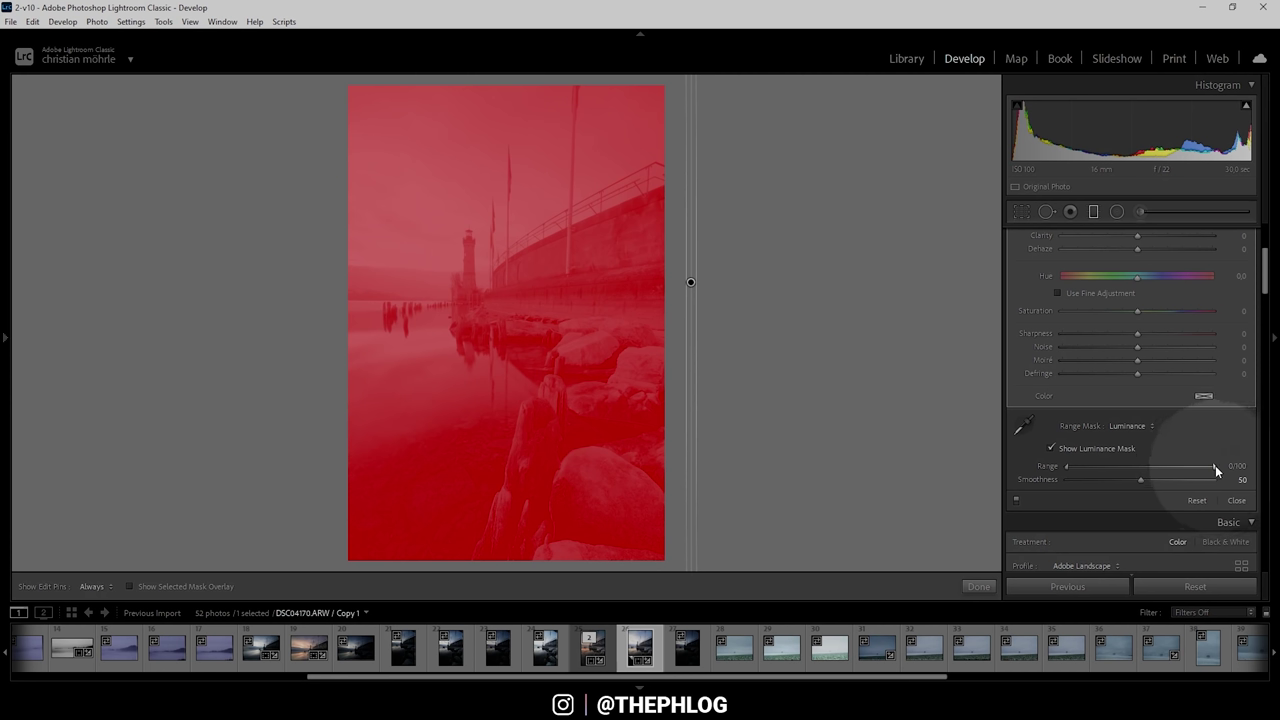
{"action": "left_click_drag", "start_coordinate": [1215, 467], "coordinate": [1210, 467]}
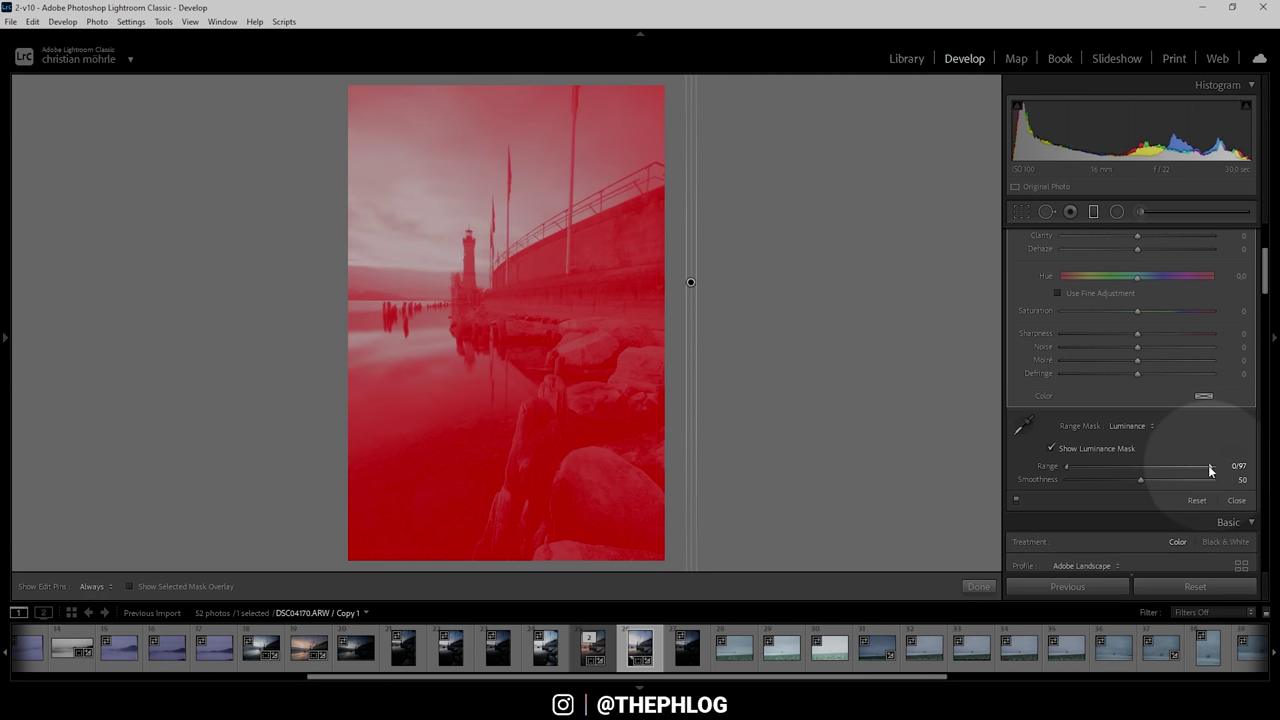
{"action": "left_click_drag", "start_coordinate": [1208, 465], "coordinate": [1167, 466]}
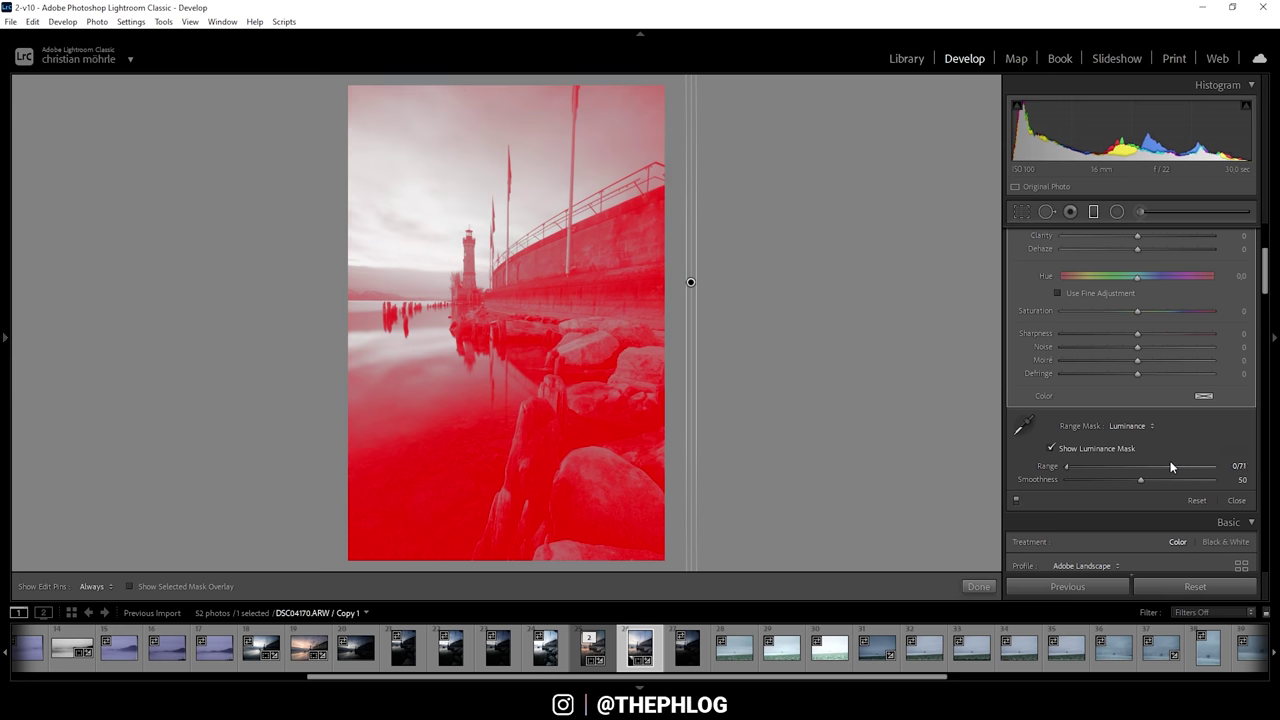
{"action": "left_click_drag", "start_coordinate": [1167, 466], "coordinate": [1143, 466]}
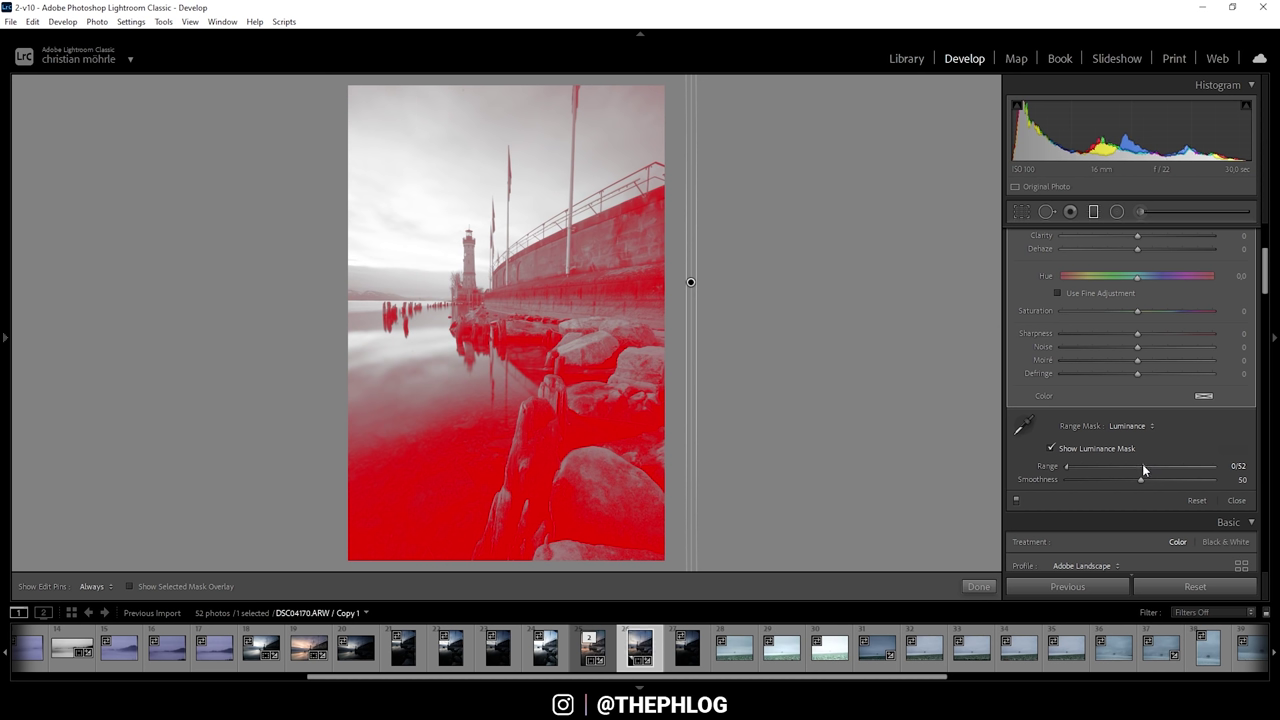
{"action": "left_click_drag", "start_coordinate": [1143, 466], "coordinate": [1139, 466]}
{"action": "left_click_drag", "start_coordinate": [1139, 466], "coordinate": [1142, 466]}
Step: Hide the luminance overlay and raise the filter's Exposure to about 1.98
{"action": "left_click", "coordinate": [1051, 448]}
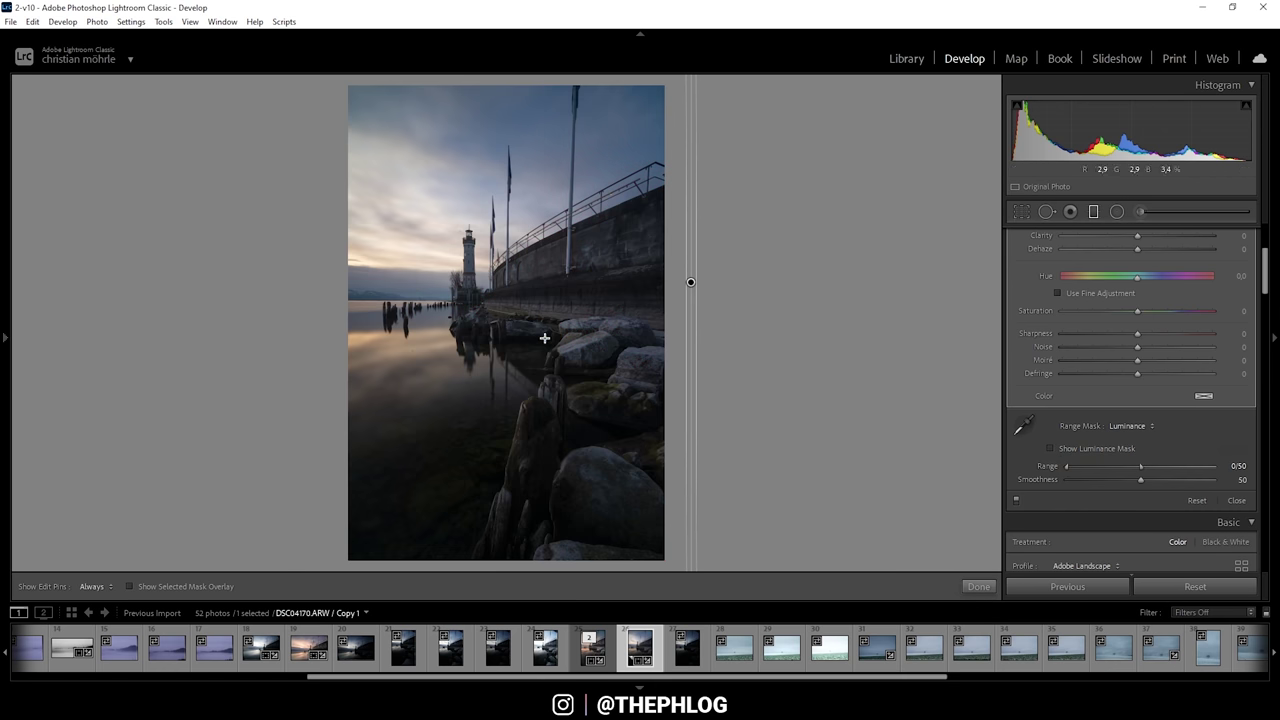
{"action": "scroll", "coordinate": [1163, 315], "scroll_direction": "up", "scroll_amount": 4}
{"action": "left_click_drag", "start_coordinate": [1163, 310], "coordinate": [1177, 310]}
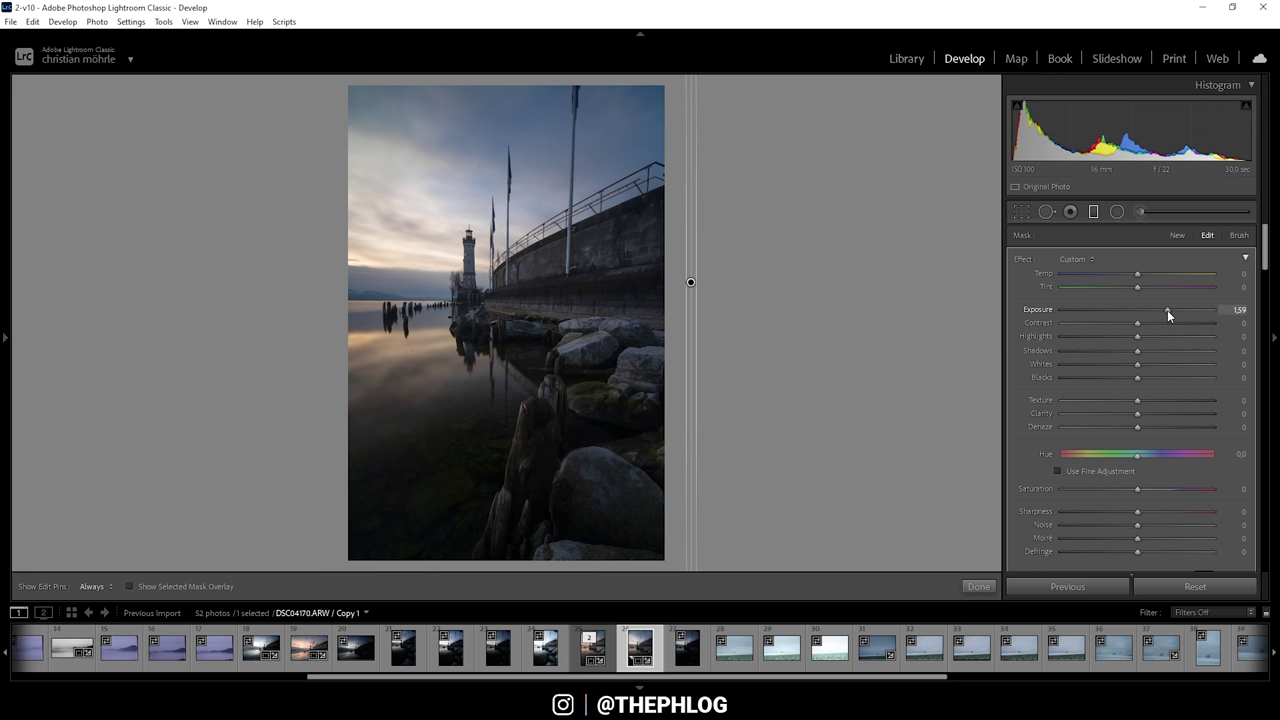
{"action": "mouse_move", "coordinate": [1177, 310]}
{"action": "left_mouse_down"}
{"action": "mouse_move", "coordinate": [1154, 310]}
{"action": "mouse_move", "coordinate": [1181, 308]}
{"action": "left_mouse_up"}
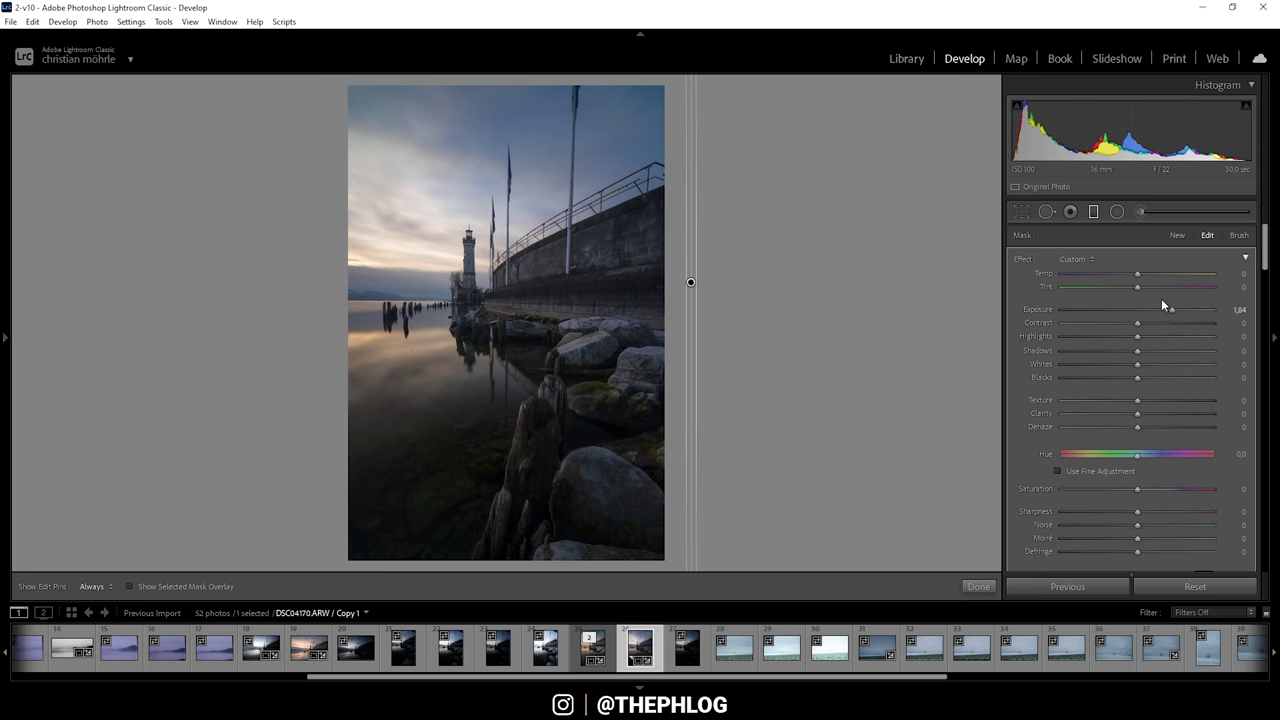
{"action": "scroll", "coordinate": [1180, 380], "scroll_direction": "down", "scroll_amount": 5}
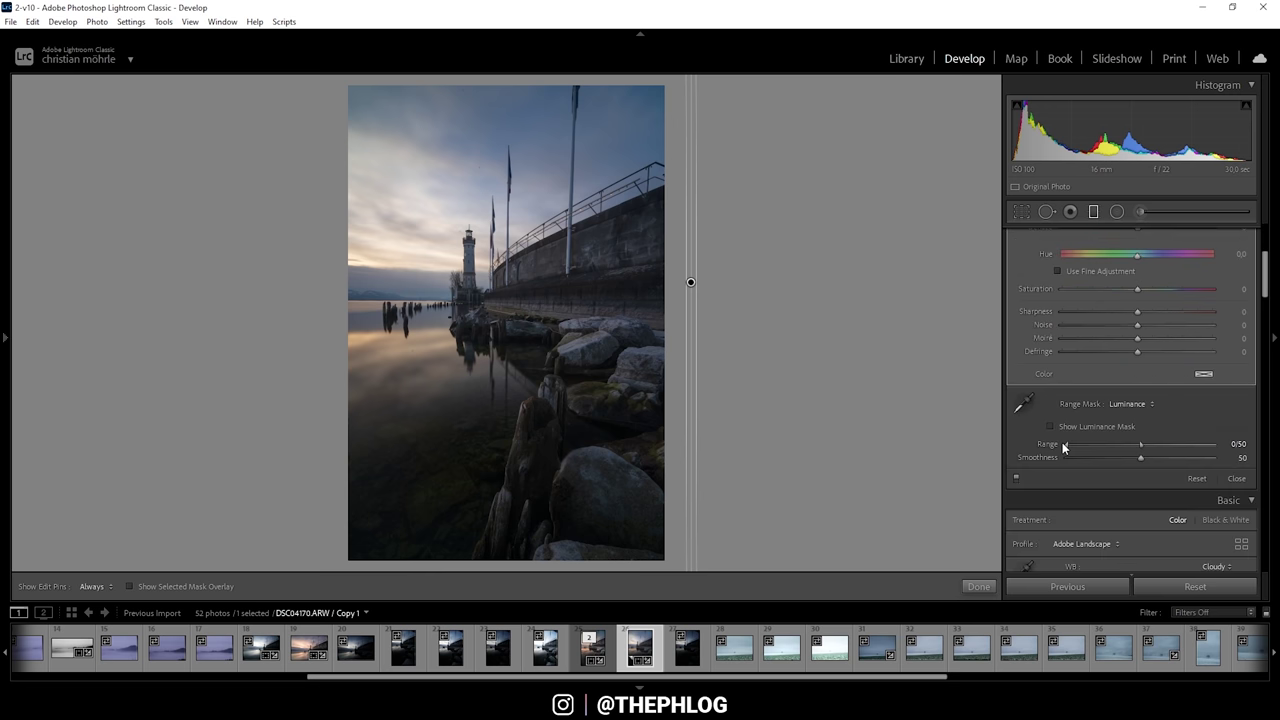
Step: Slightly increase the luminance mask Smoothness, checking it on the overlay
{"action": "left_click", "coordinate": [1075, 426]}
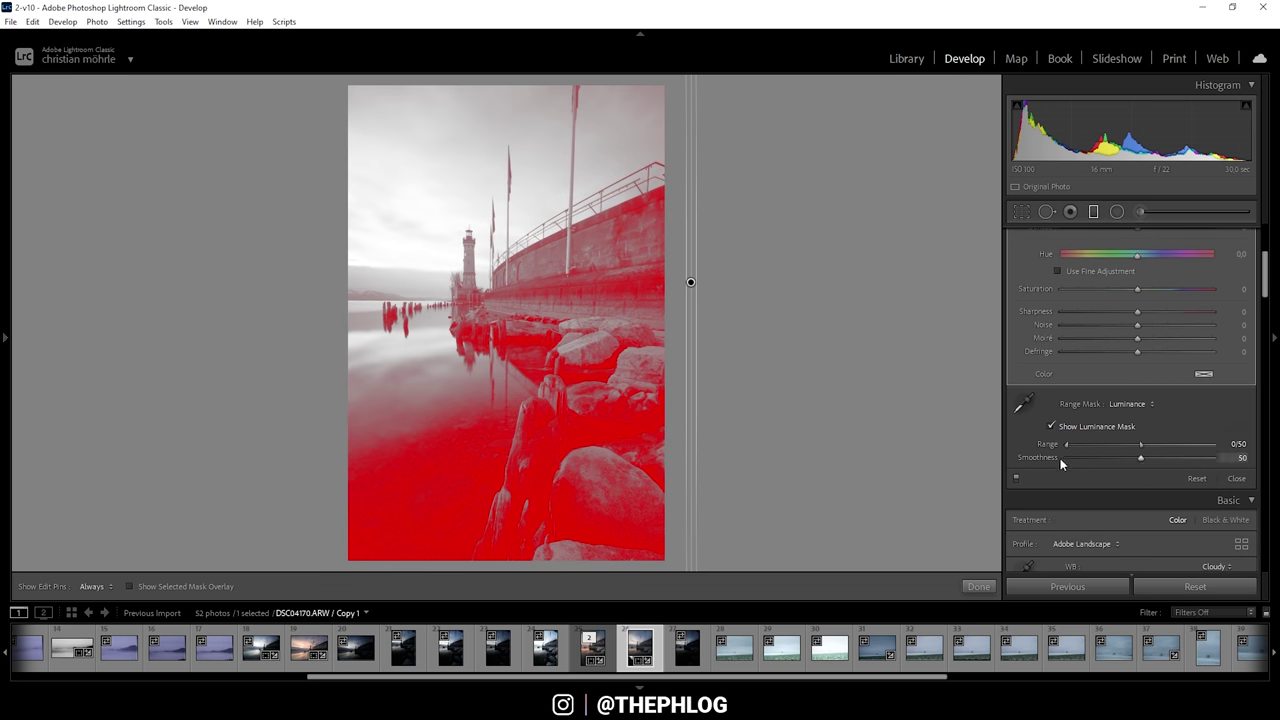
{"action": "left_click_drag", "start_coordinate": [1141, 458], "coordinate": [1146, 458]}
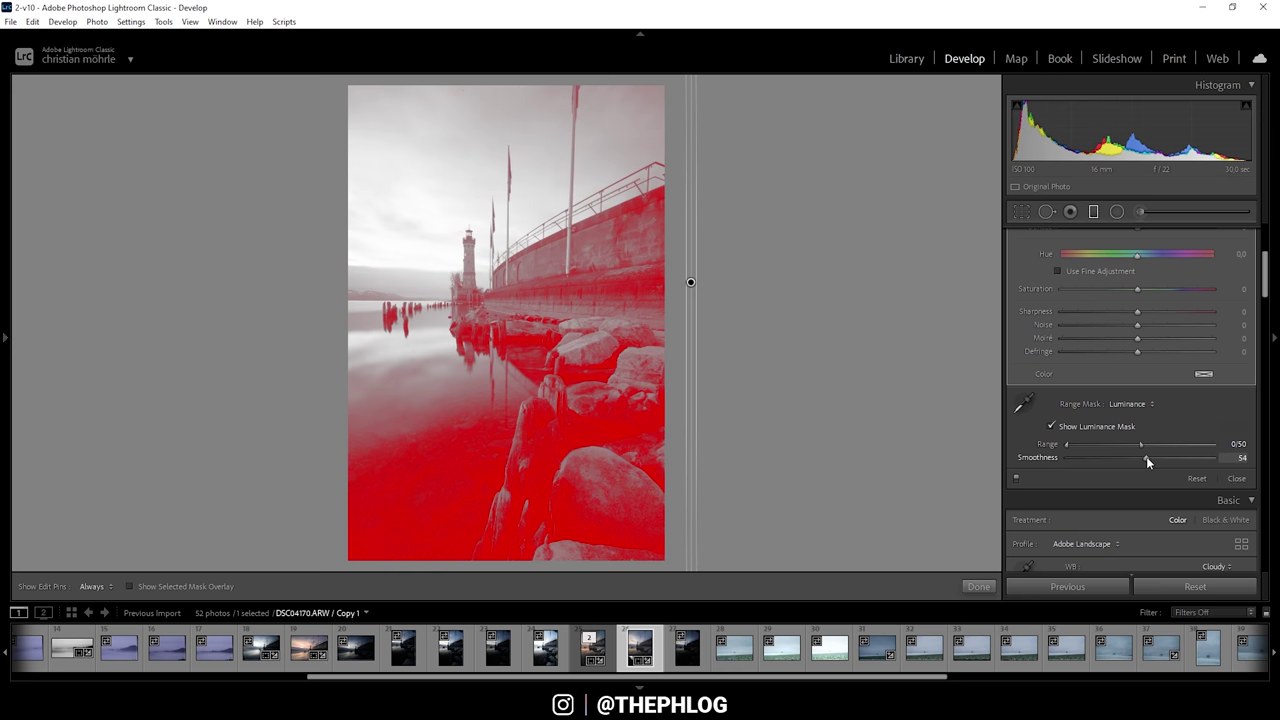
{"action": "left_click_drag", "start_coordinate": [1147, 456], "coordinate": [1154, 456]}
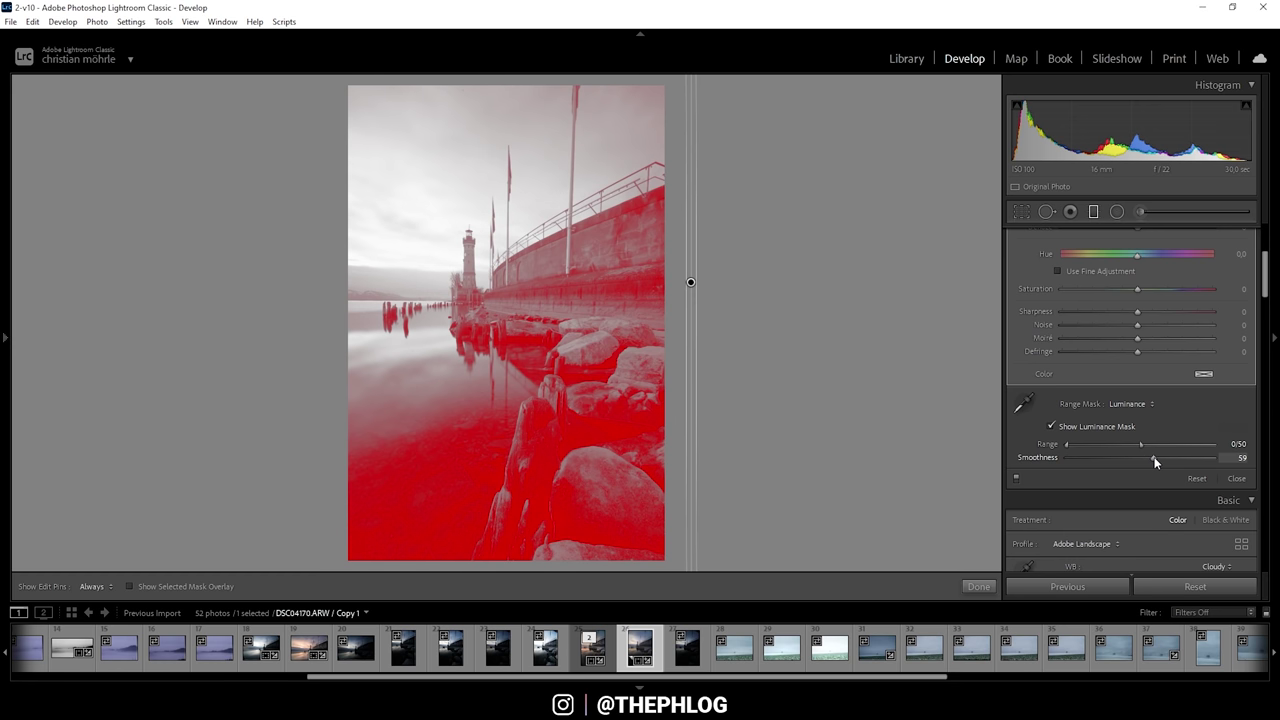
{"action": "left_click", "coordinate": [1051, 426]}
{"action": "scroll", "coordinate": [1033, 407], "scroll_direction": "up", "scroll_amount": 5}
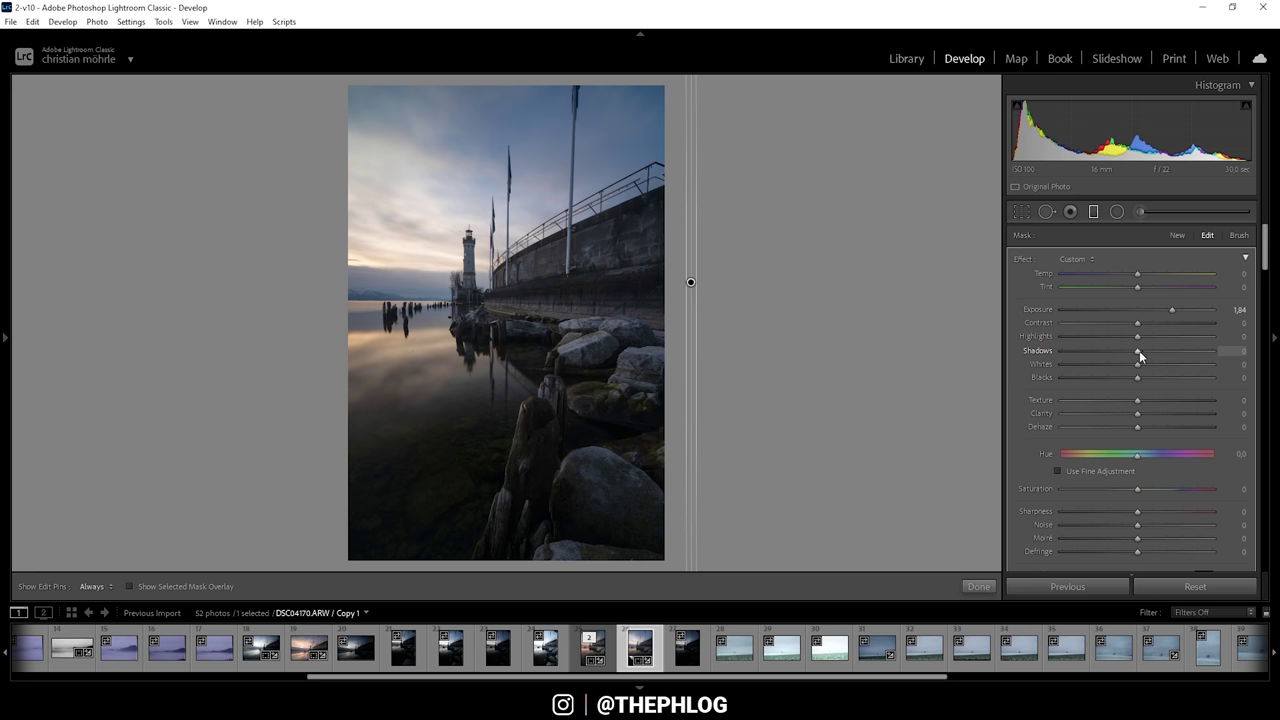
Step: Set the filter's Shadows 24, Contrast 49, Texture 8 and Clarity 12, then finish it
{"action": "left_click_drag", "start_coordinate": [1141, 356], "coordinate": [1158, 357]}
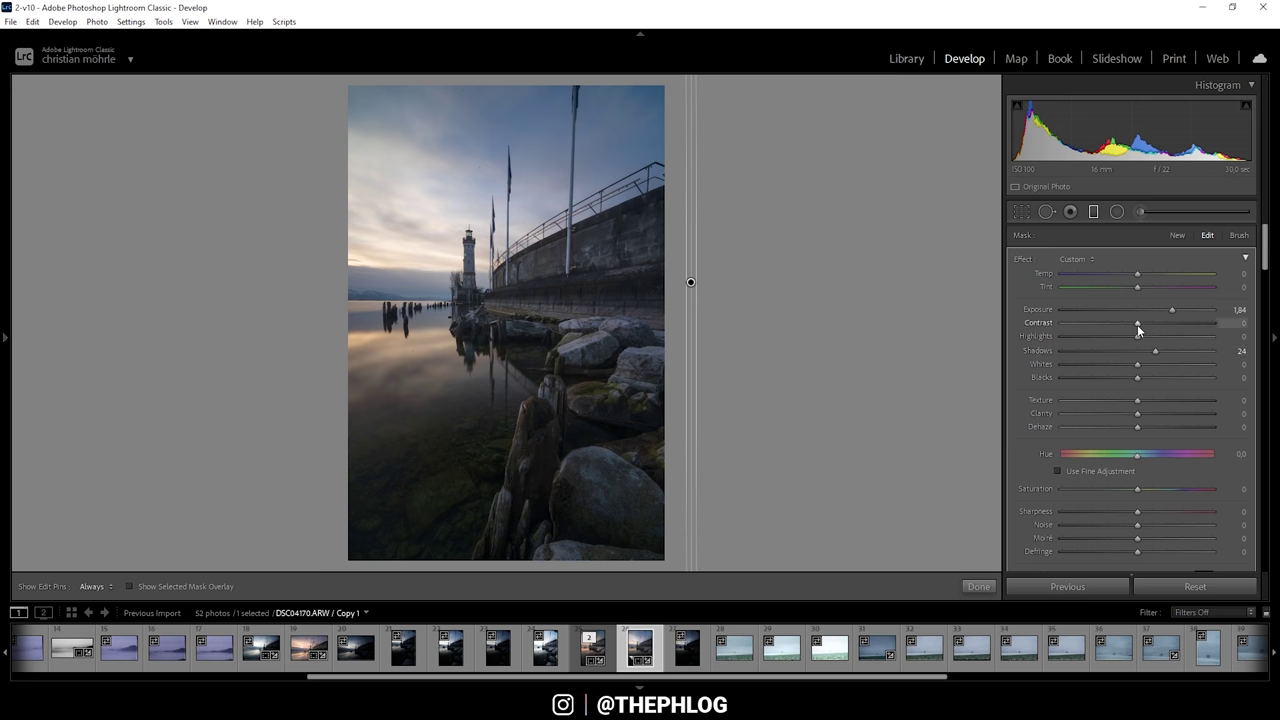
{"action": "left_click_drag", "start_coordinate": [1137, 324], "coordinate": [1174, 324]}
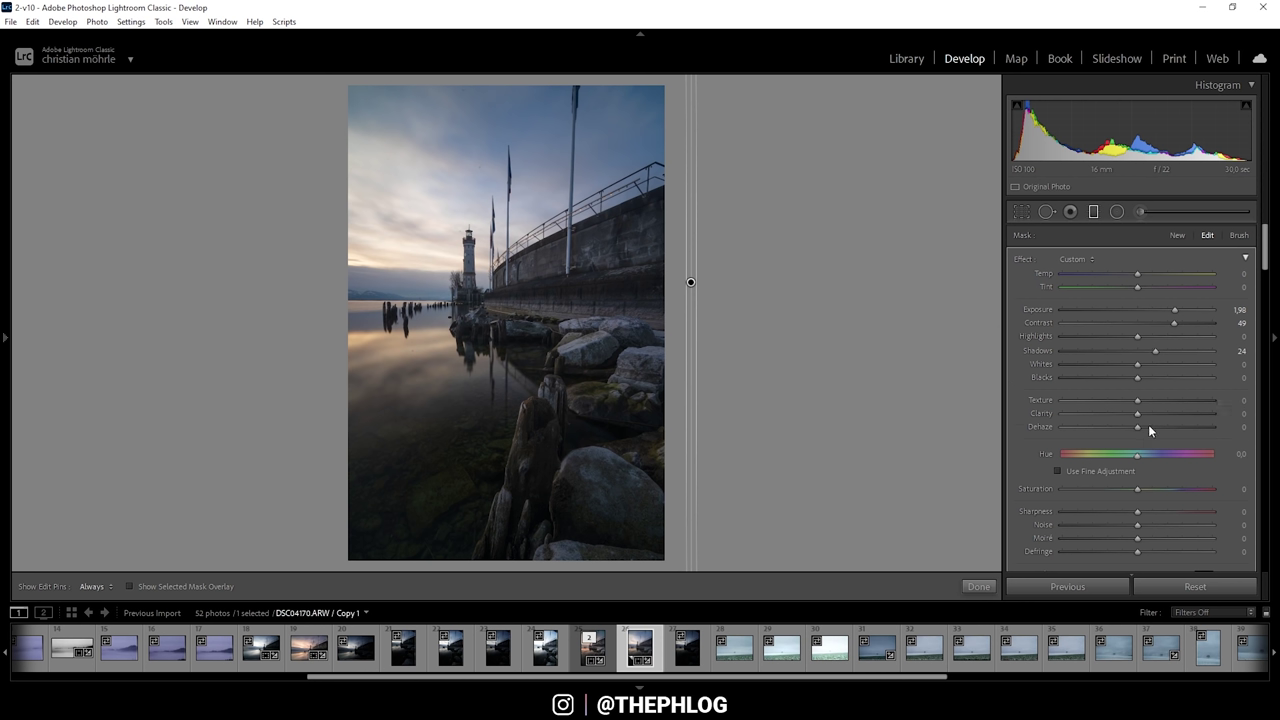
{"action": "left_click_drag", "start_coordinate": [1138, 400], "coordinate": [1147, 413]}
{"action": "left_click_drag", "start_coordinate": [1146, 410], "coordinate": [1145, 410]}
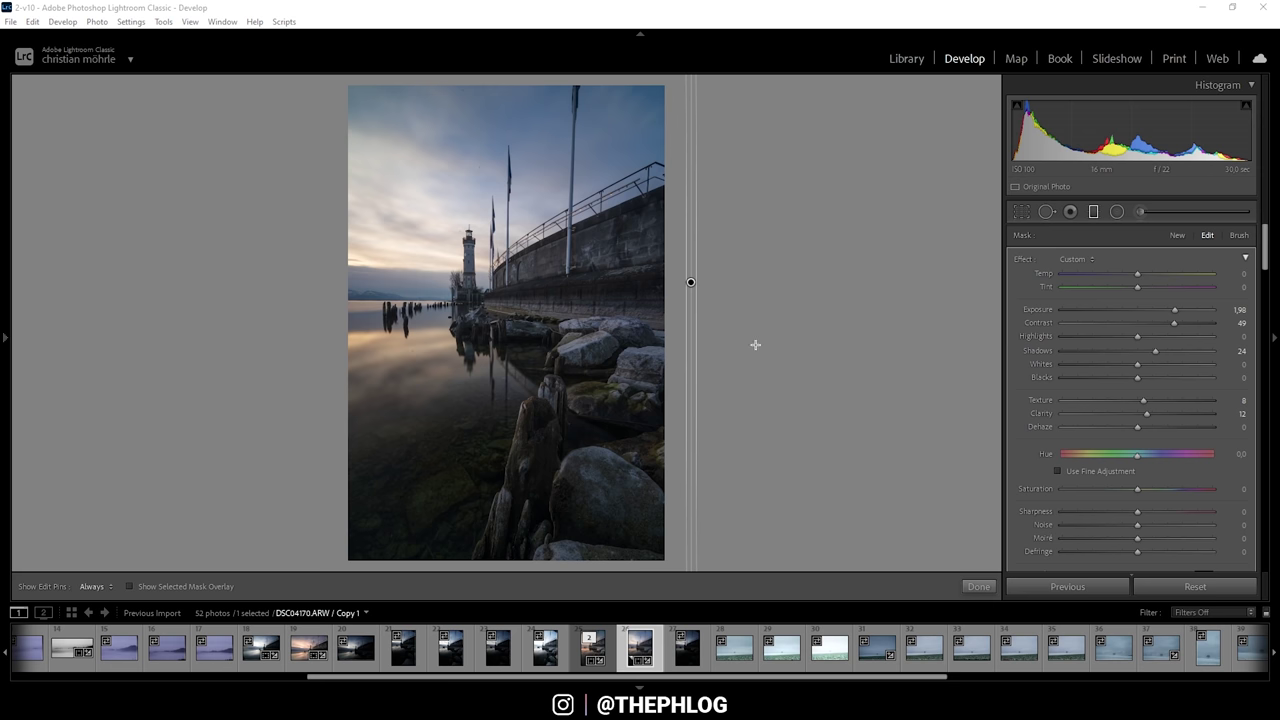
{"action": "key", "text": "m"}
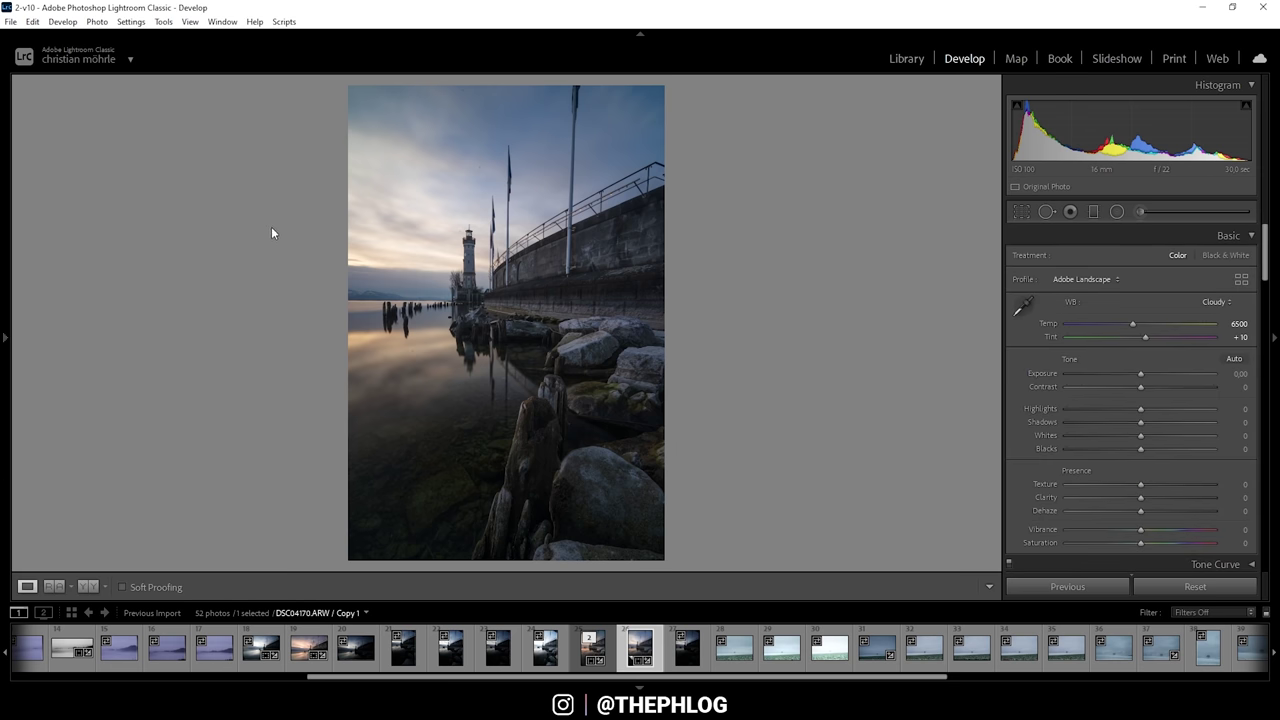
Step: Draw a second graduated filter from the left edge with Temp 22 and Hue -8.2
{"action": "left_click", "coordinate": [1094, 212]}
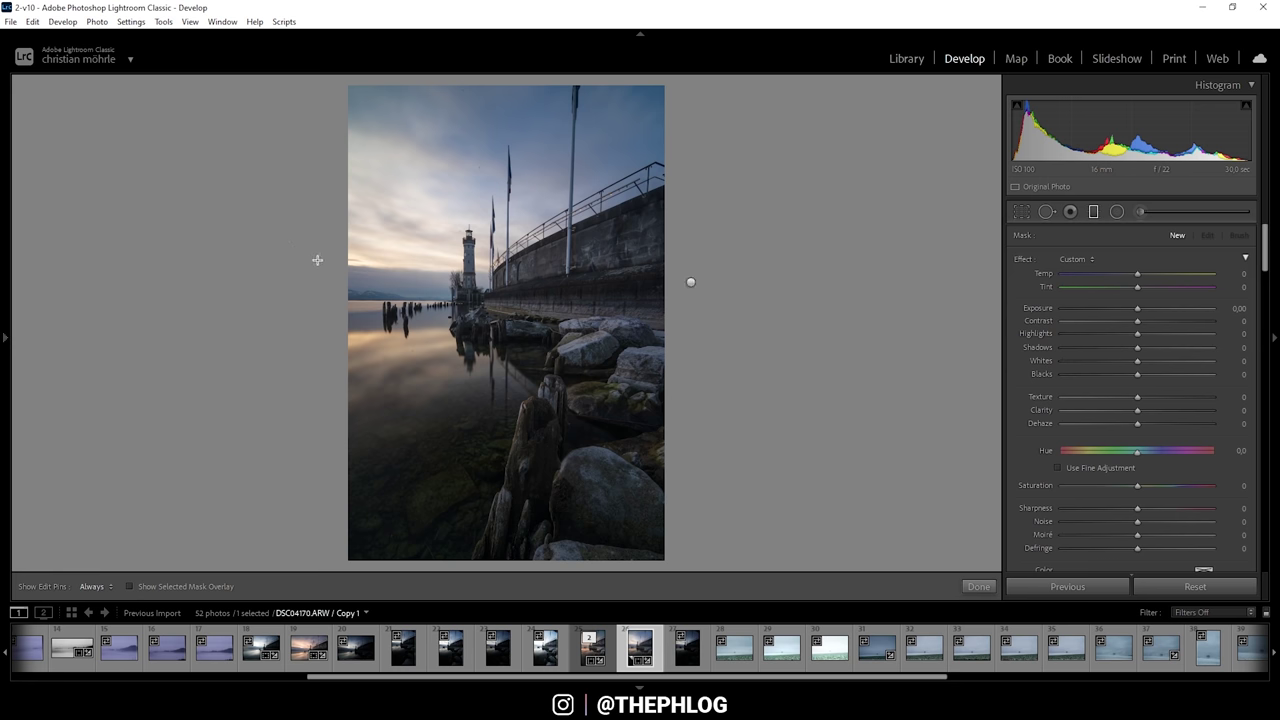
{"action": "left_click_drag", "start_coordinate": [317, 260], "coordinate": [300, 258]}
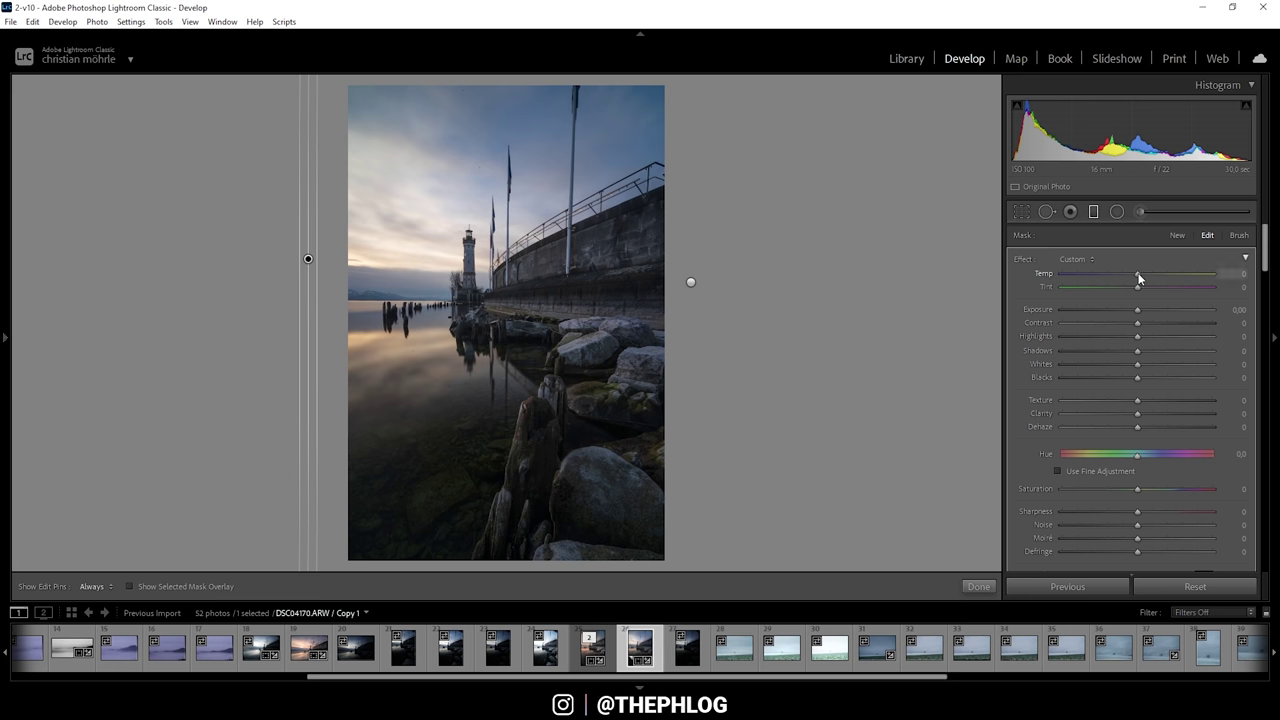
{"action": "left_click_drag", "start_coordinate": [1138, 274], "coordinate": [1154, 274]}
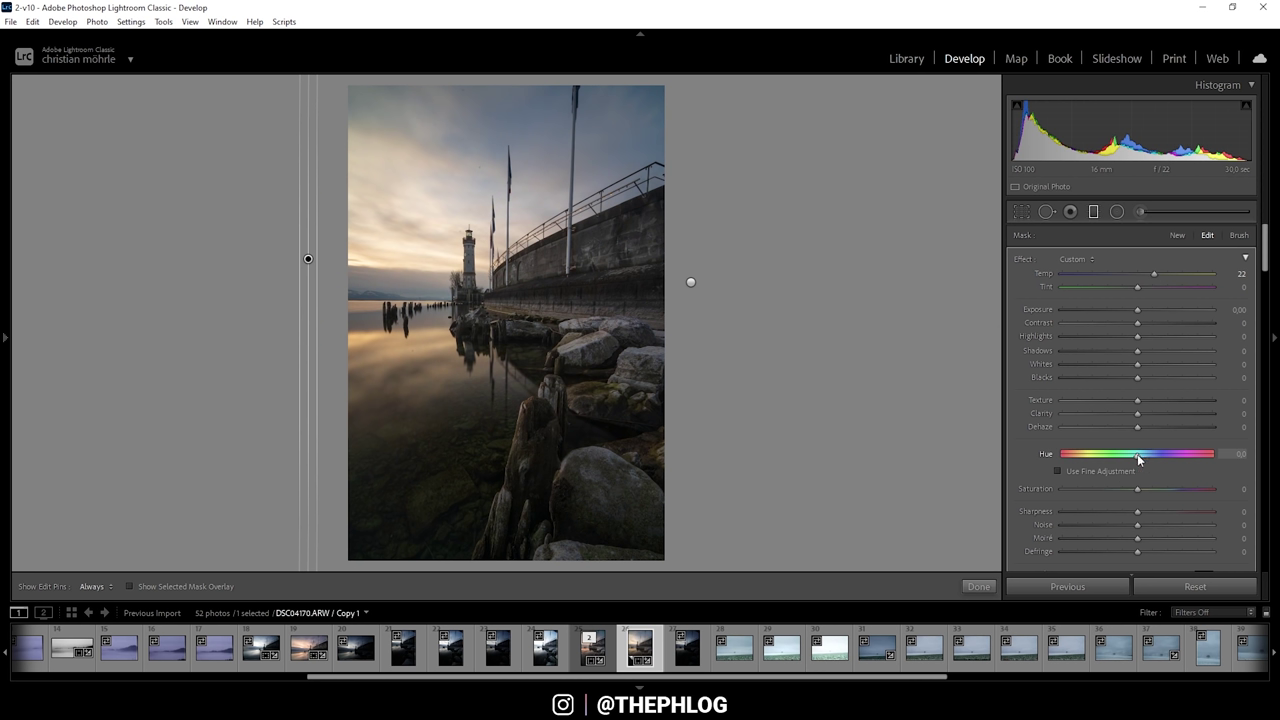
{"action": "left_click_drag", "start_coordinate": [1137, 454], "coordinate": [1135, 458]}
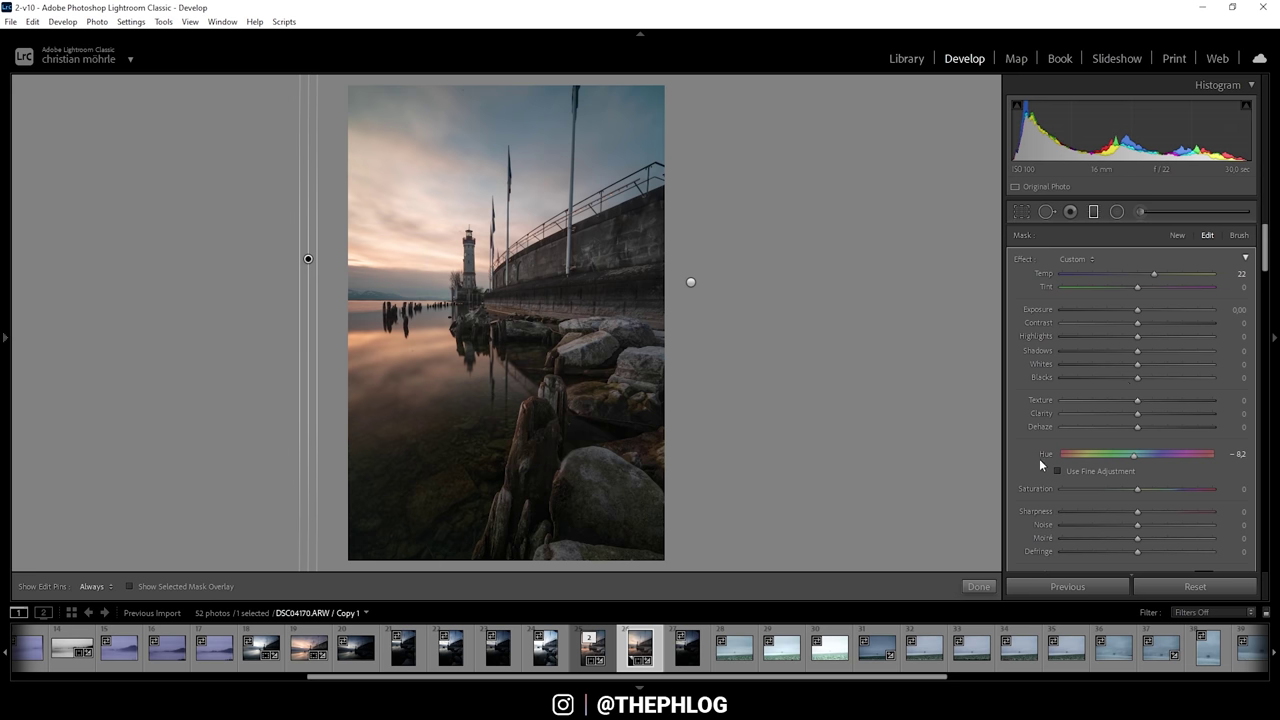
Step: Restrict the left gradient with a Luminance range mask and show its overlay
{"action": "scroll", "coordinate": [1039, 458], "scroll_direction": "down", "scroll_amount": 3}
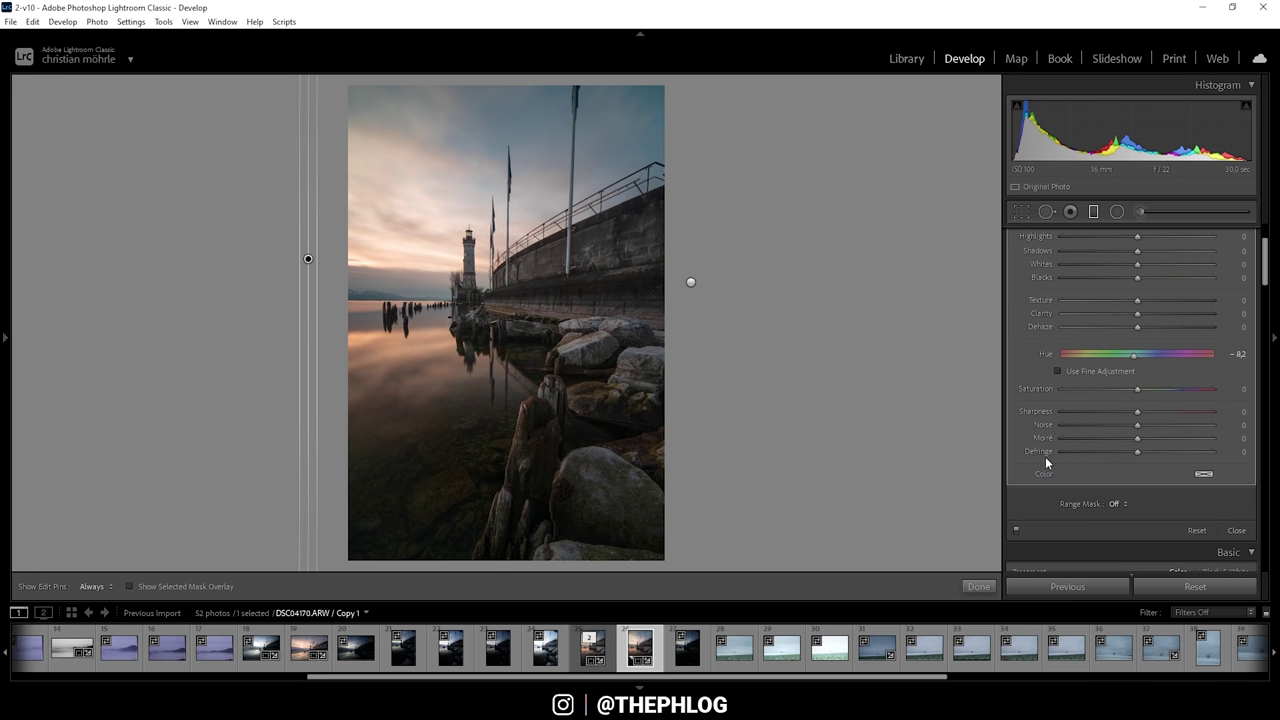
{"action": "scroll", "coordinate": [1045, 456], "scroll_direction": "down", "scroll_amount": 3}
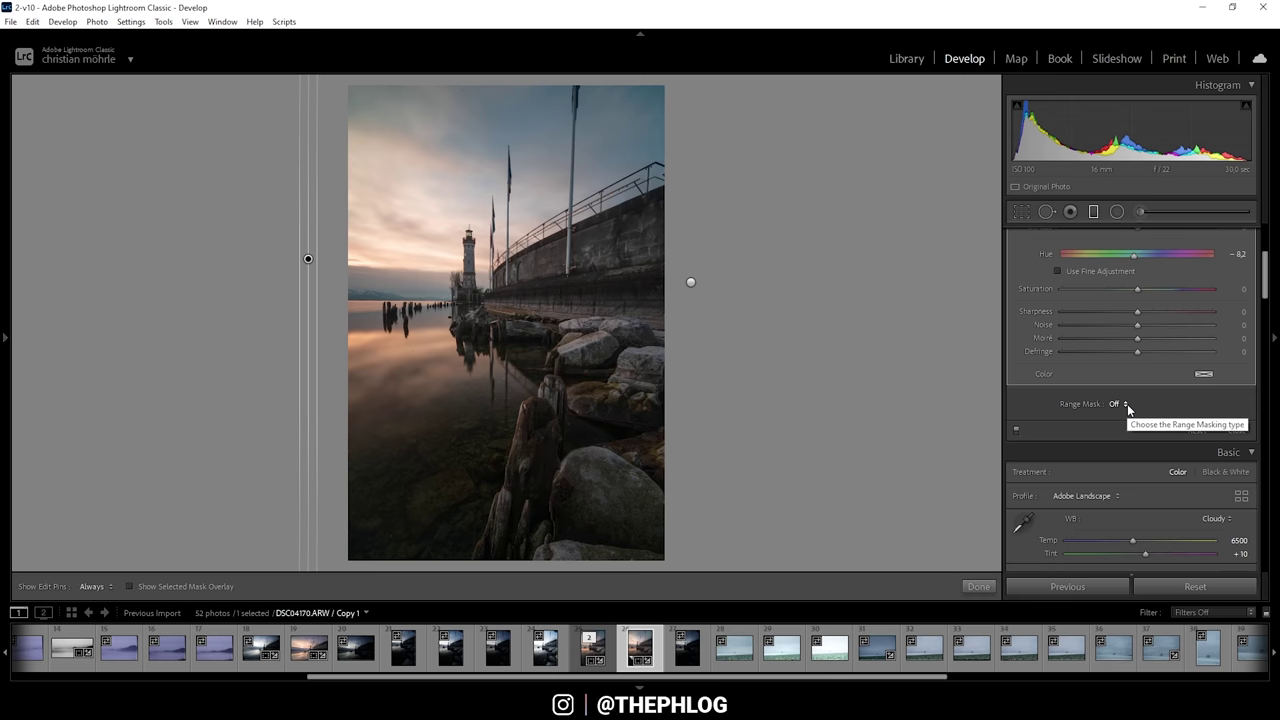
{"action": "left_click", "coordinate": [1125, 405]}
{"action": "left_click", "coordinate": [1128, 452]}
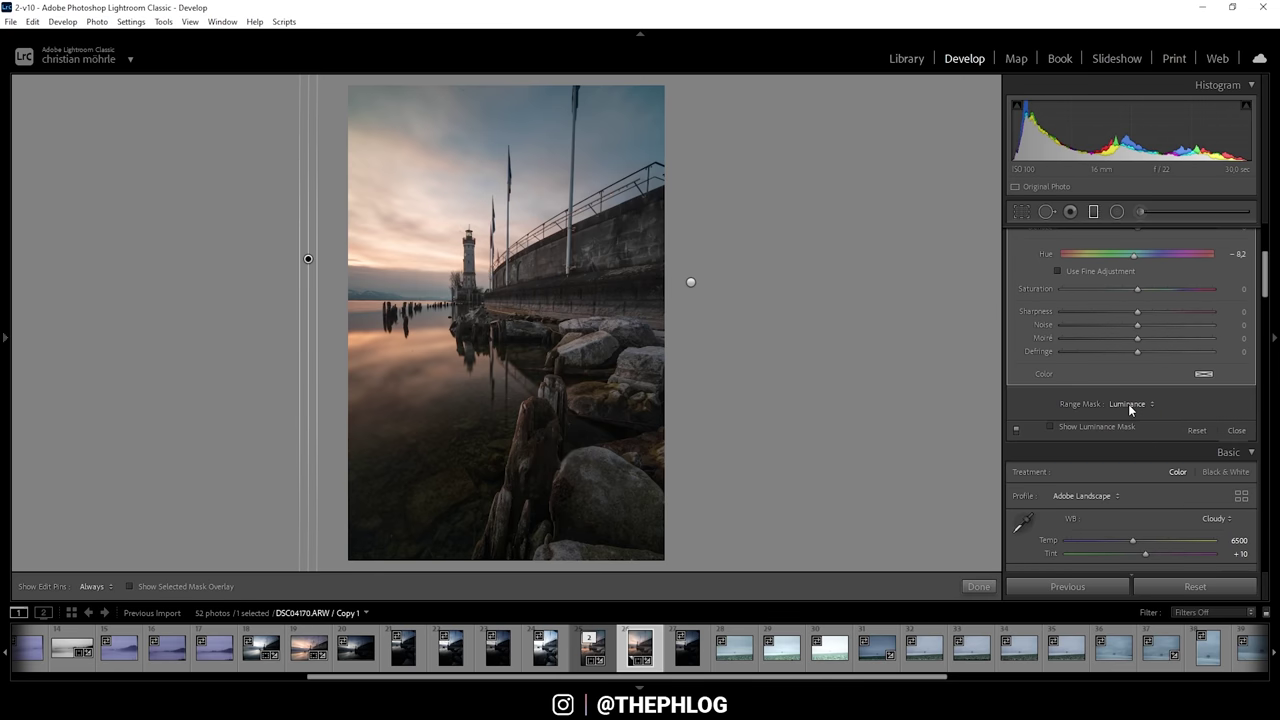
{"action": "left_click", "coordinate": [1051, 428]}
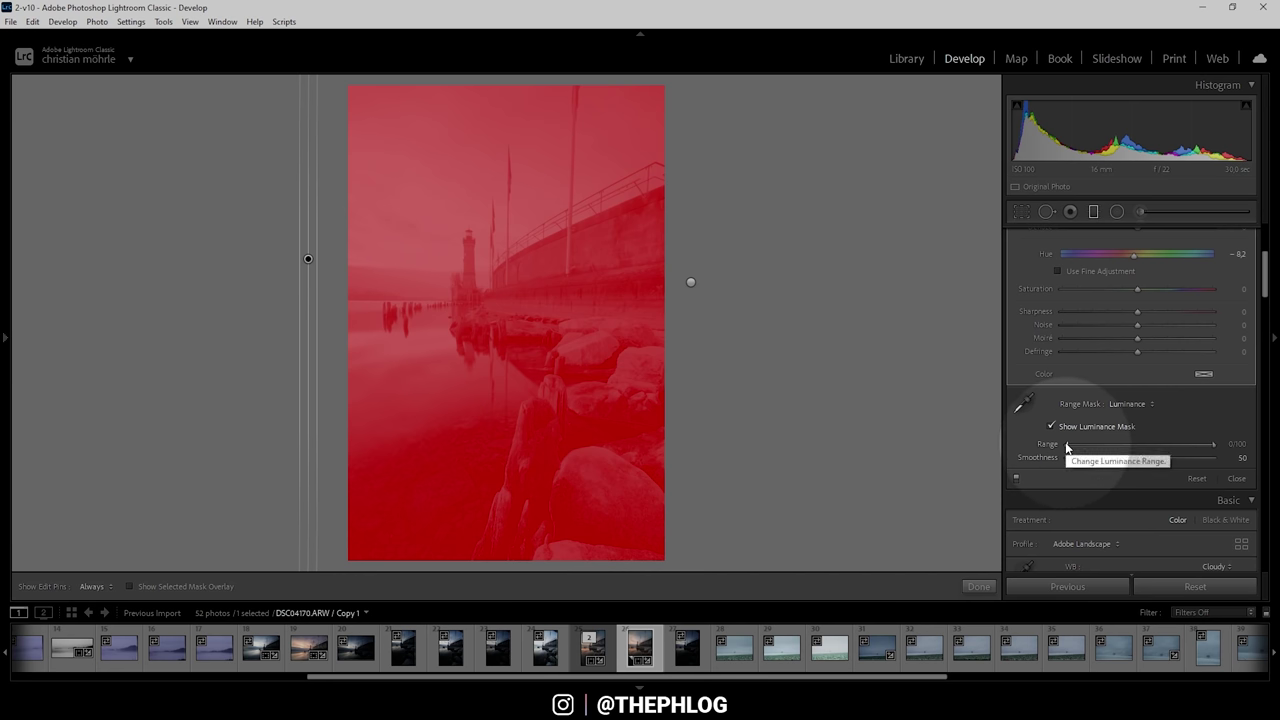
Step: Set the luminance range to about 80–100 with Smoothness near 56, then hide the overlay
{"action": "left_click_drag", "start_coordinate": [1067, 447], "coordinate": [1109, 448]}
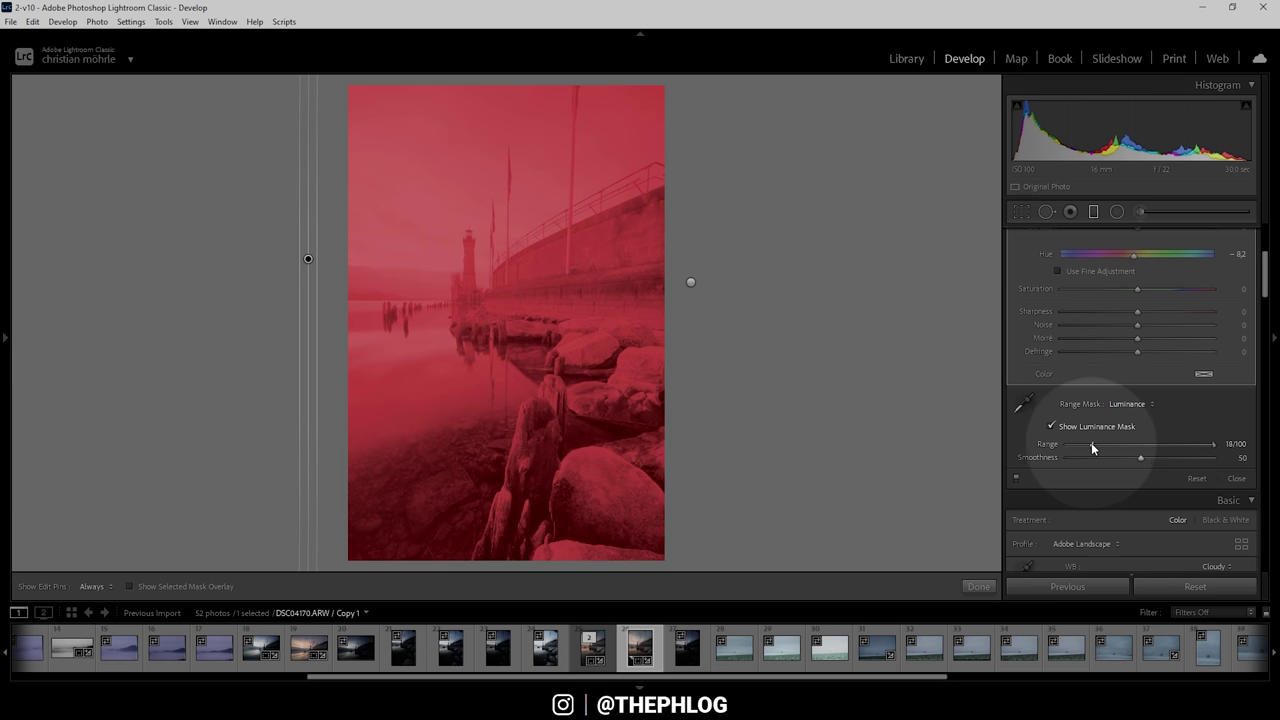
{"action": "left_click_drag", "start_coordinate": [1109, 447], "coordinate": [1132, 449]}
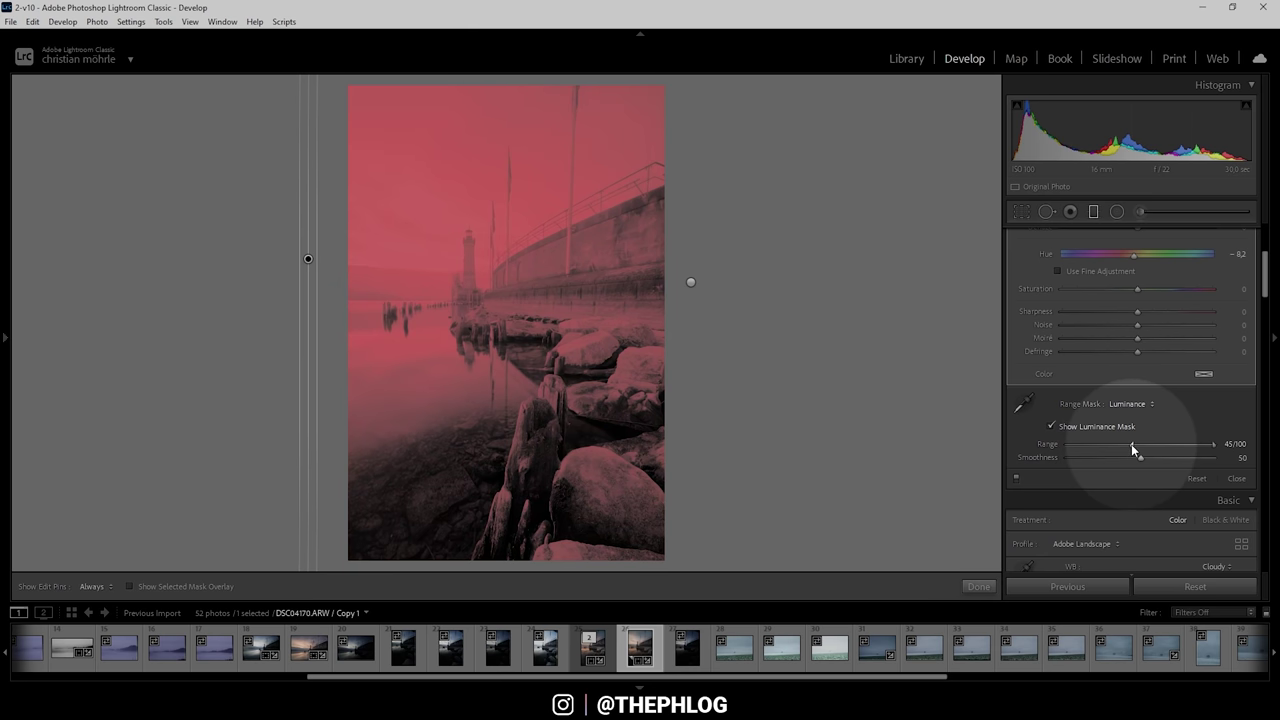
{"action": "left_click_drag", "start_coordinate": [1131, 447], "coordinate": [1175, 449]}
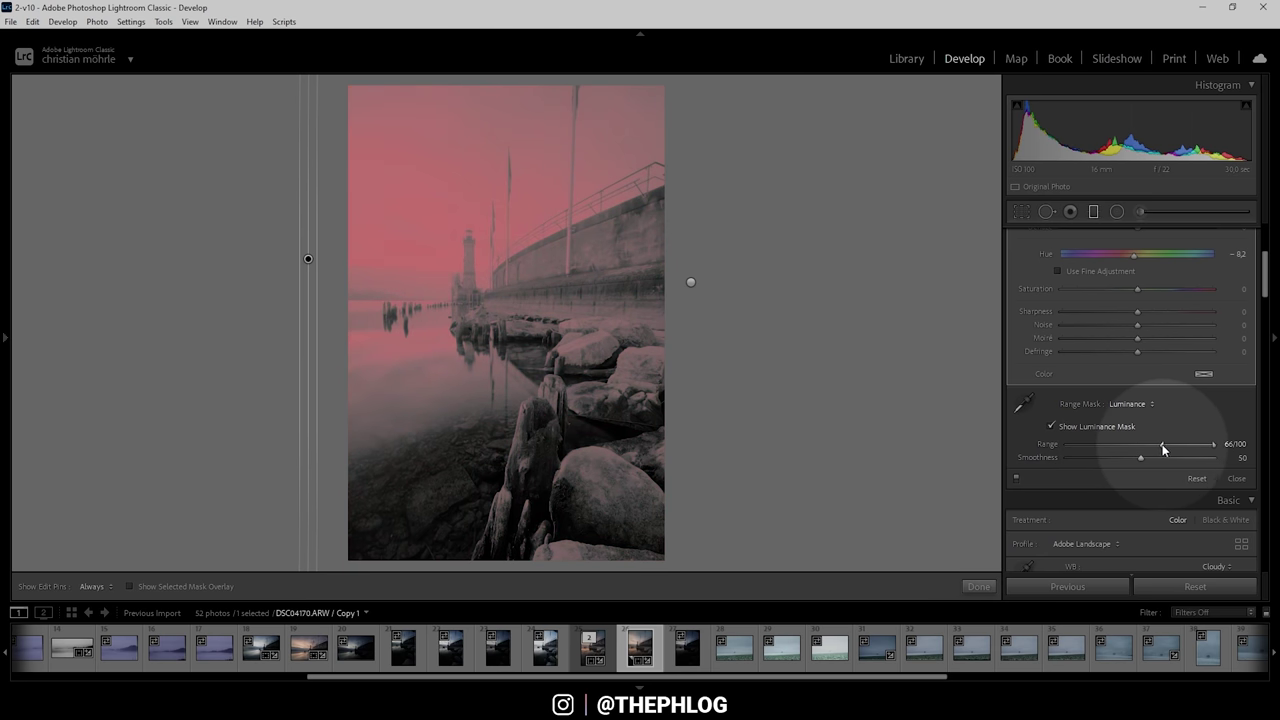
{"action": "left_click_drag", "start_coordinate": [1175, 449], "coordinate": [1178, 450]}
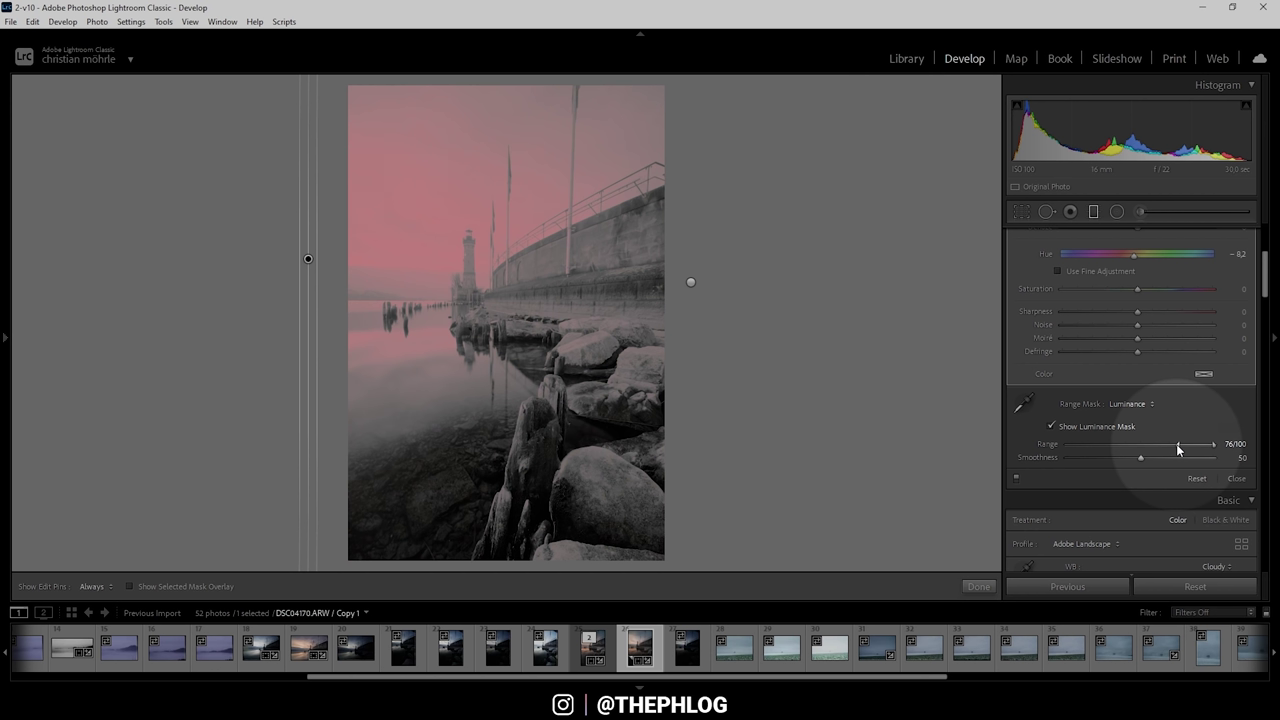
{"action": "left_click_drag", "start_coordinate": [1178, 450], "coordinate": [1181, 450]}
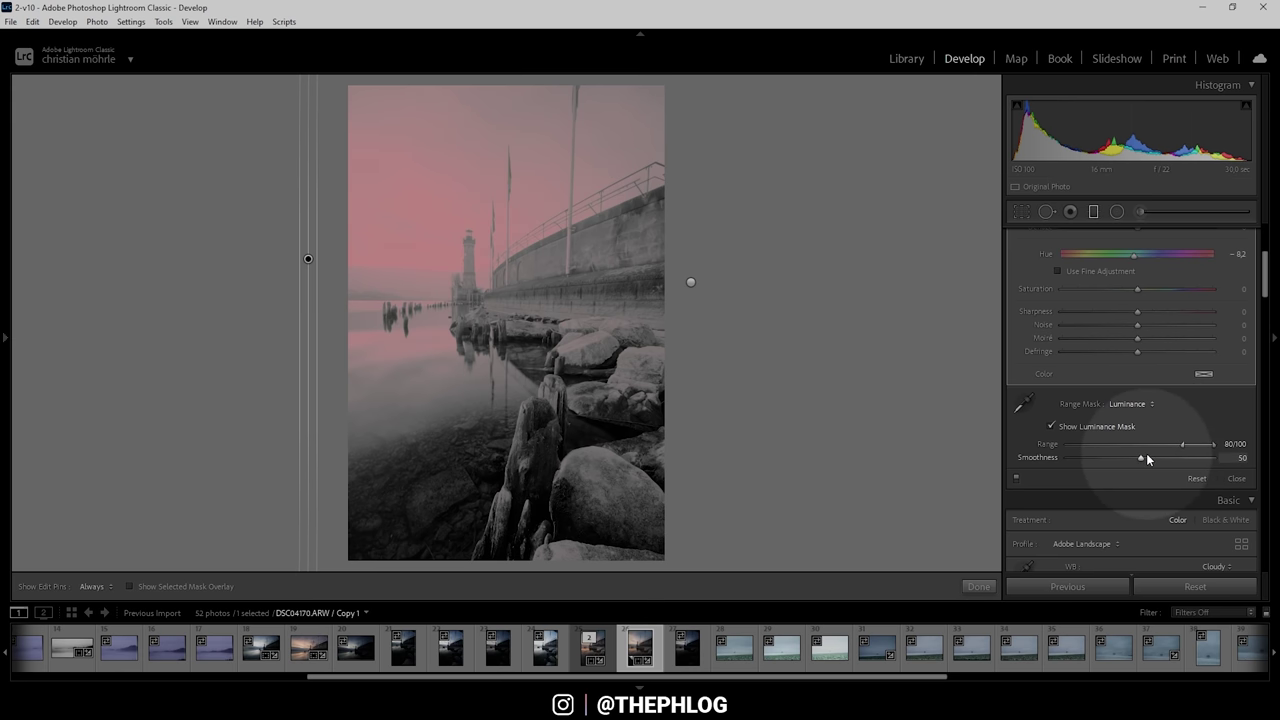
{"action": "left_click_drag", "start_coordinate": [1140, 458], "coordinate": [1145, 458]}
{"action": "left_click", "coordinate": [1051, 426]}
{"action": "scroll", "coordinate": [1100, 400], "scroll_direction": "up", "scroll_amount": 4}
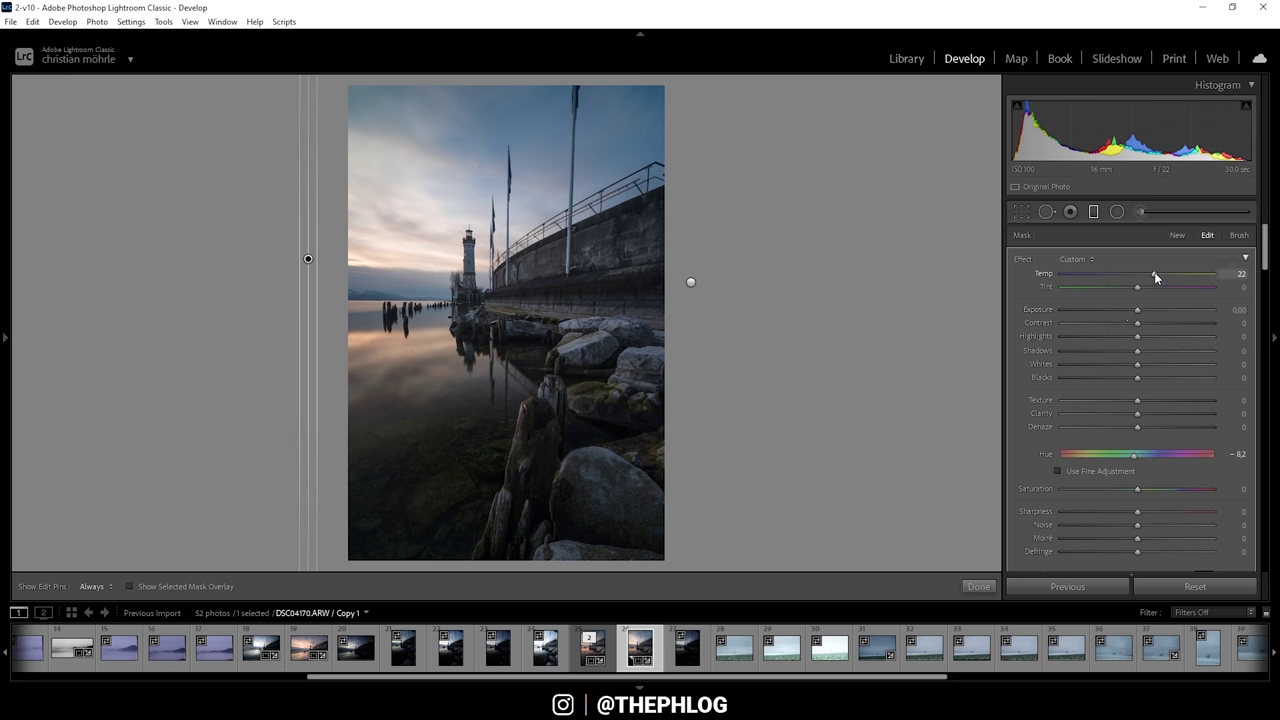
Step: Push the left filter's Temp up to about 42, then settle it at 25
{"action": "mouse_move", "coordinate": [1155, 277]}
{"action": "left_mouse_down"}
{"action": "mouse_move", "coordinate": [1143, 277]}
{"action": "mouse_move", "coordinate": [1161, 277]}
{"action": "left_mouse_up"}
{"action": "left_click_drag", "start_coordinate": [1161, 274], "coordinate": [1156, 276]}
Step: Draw a steep diagonal gradient over the upper sky with Temp and Hue reset to zero
{"action": "left_click_drag", "start_coordinate": [474, 187], "coordinate": [475, 264]}
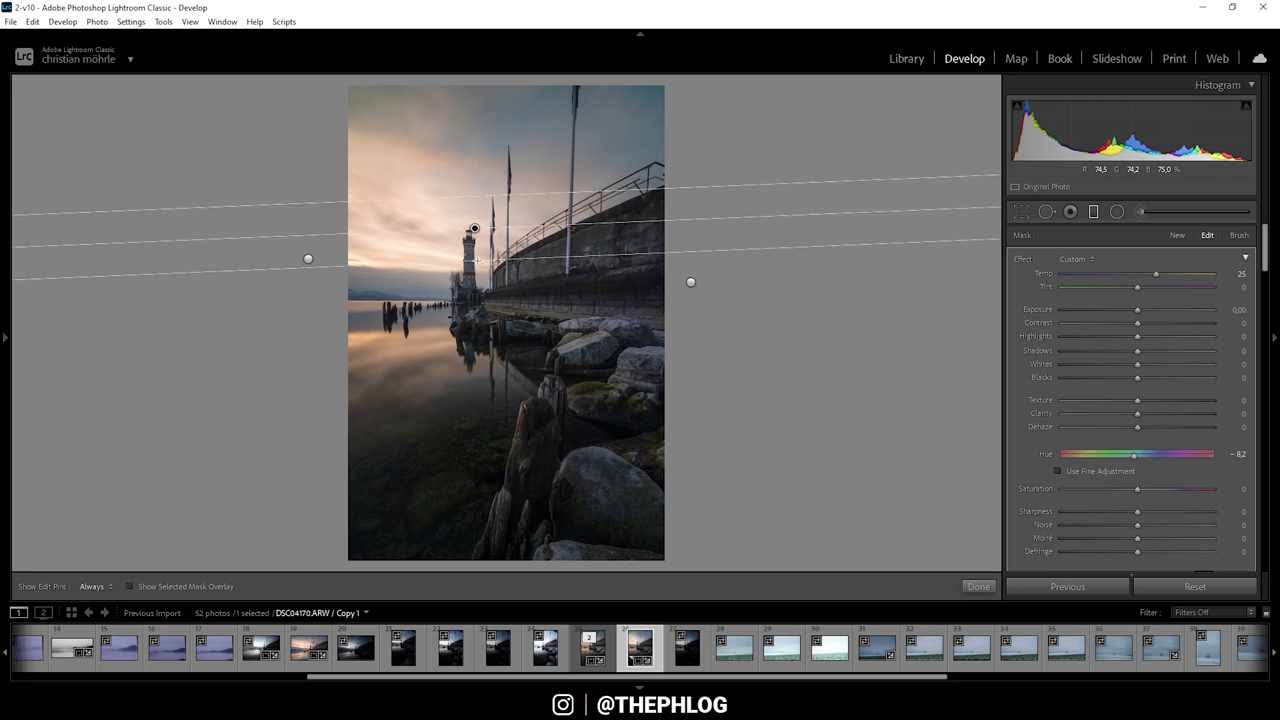
{"action": "left_click_drag", "start_coordinate": [475, 264], "coordinate": [455, 272]}
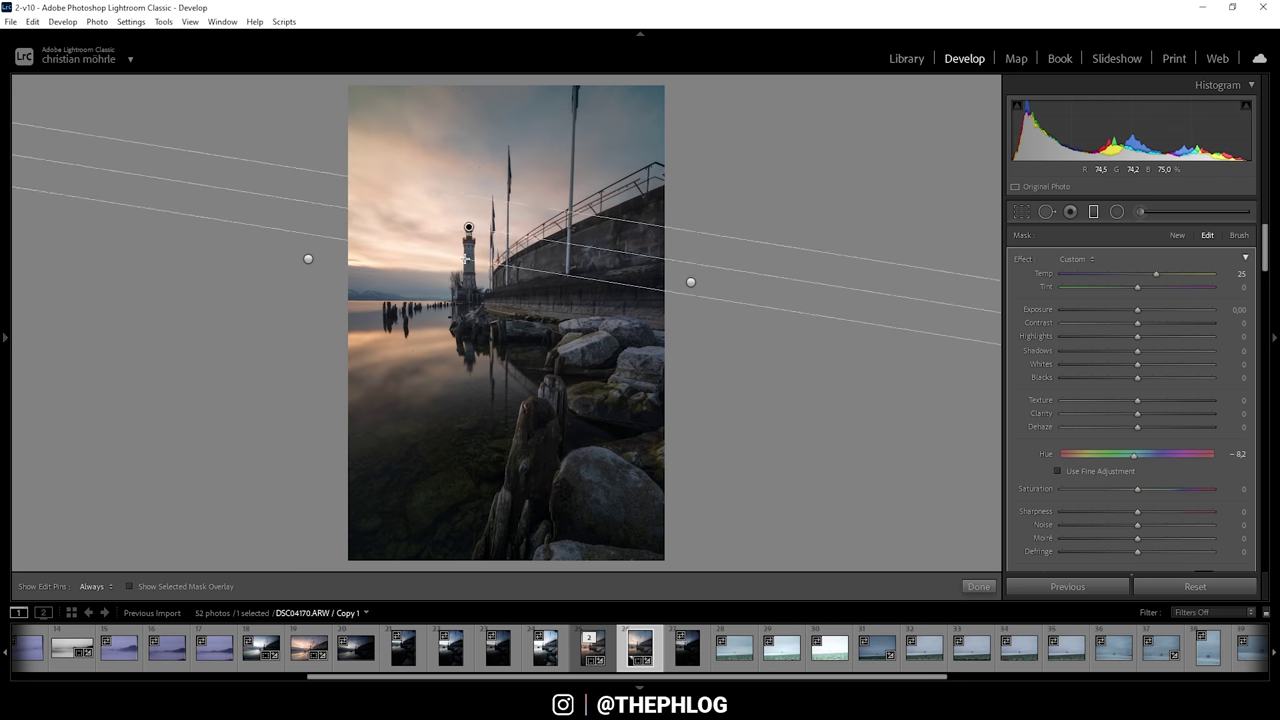
{"action": "mouse_move", "coordinate": [464, 234]}
{"action": "left_mouse_down"}
{"action": "mouse_move", "coordinate": [481, 183]}
{"action": "mouse_move", "coordinate": [476, 199]}
{"action": "left_mouse_up"}
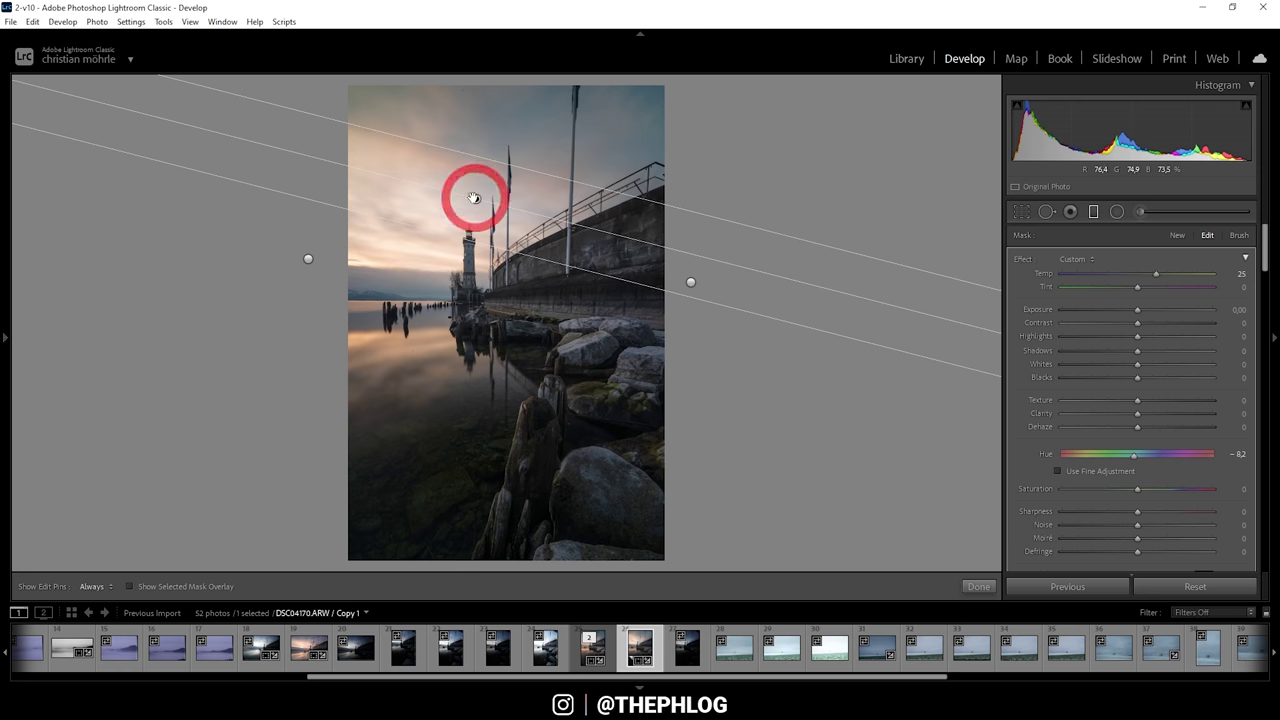
{"action": "double_click", "coordinate": [1157, 274]}
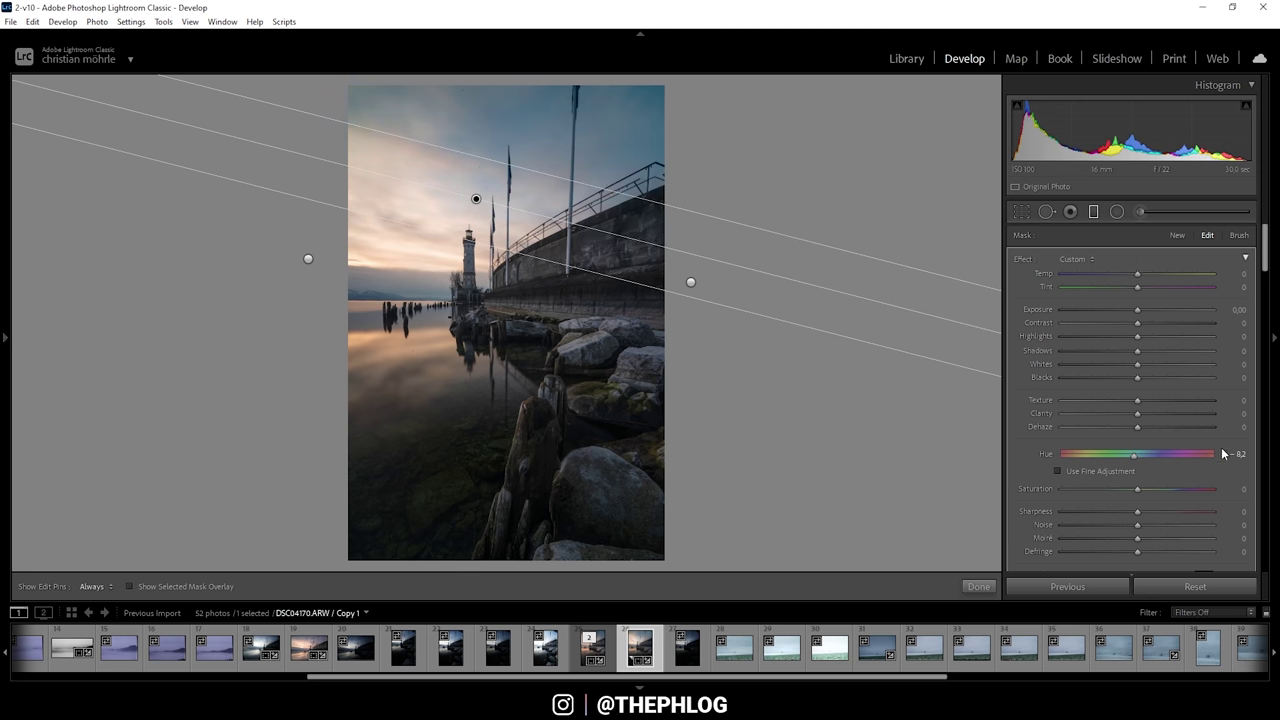
{"action": "double_click", "coordinate": [1136, 456]}
Step: Limit the sky gradient with a Color range mask sampled from the blue sky
{"action": "scroll", "coordinate": [1090, 480], "scroll_direction": "down", "scroll_amount": 2}
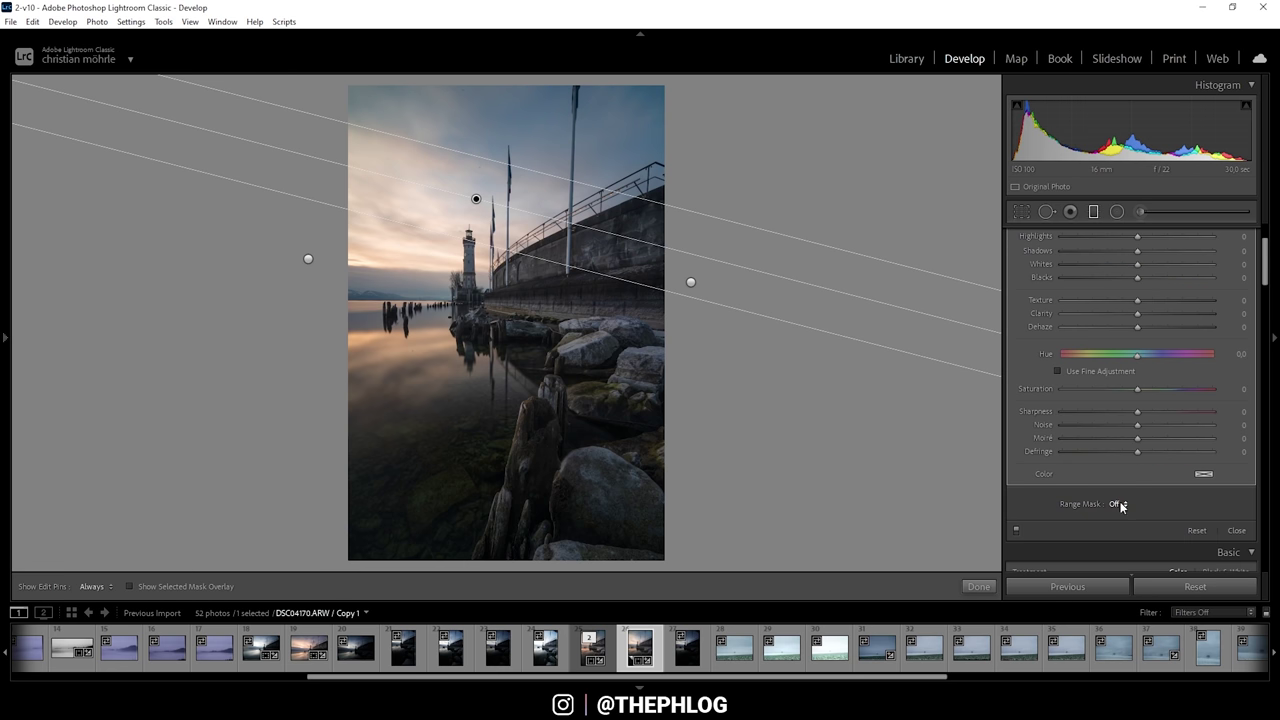
{"action": "left_click", "coordinate": [1119, 505]}
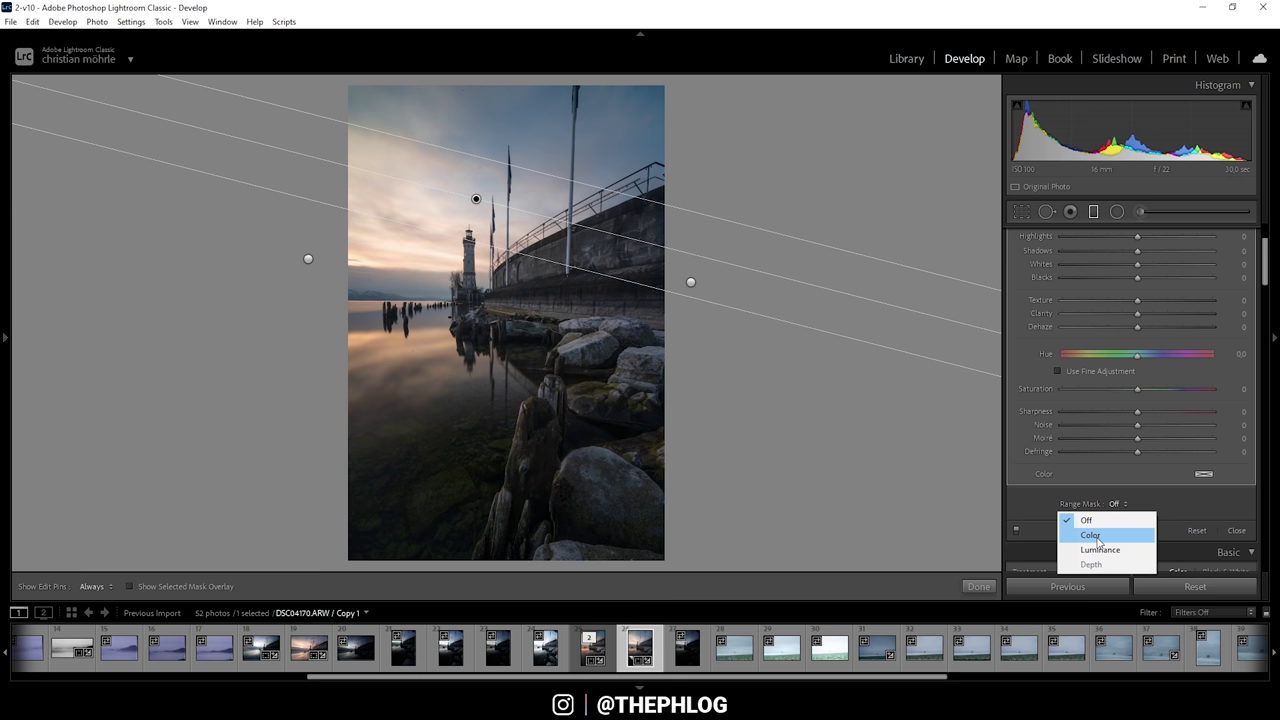
{"action": "left_click", "coordinate": [1097, 538]}
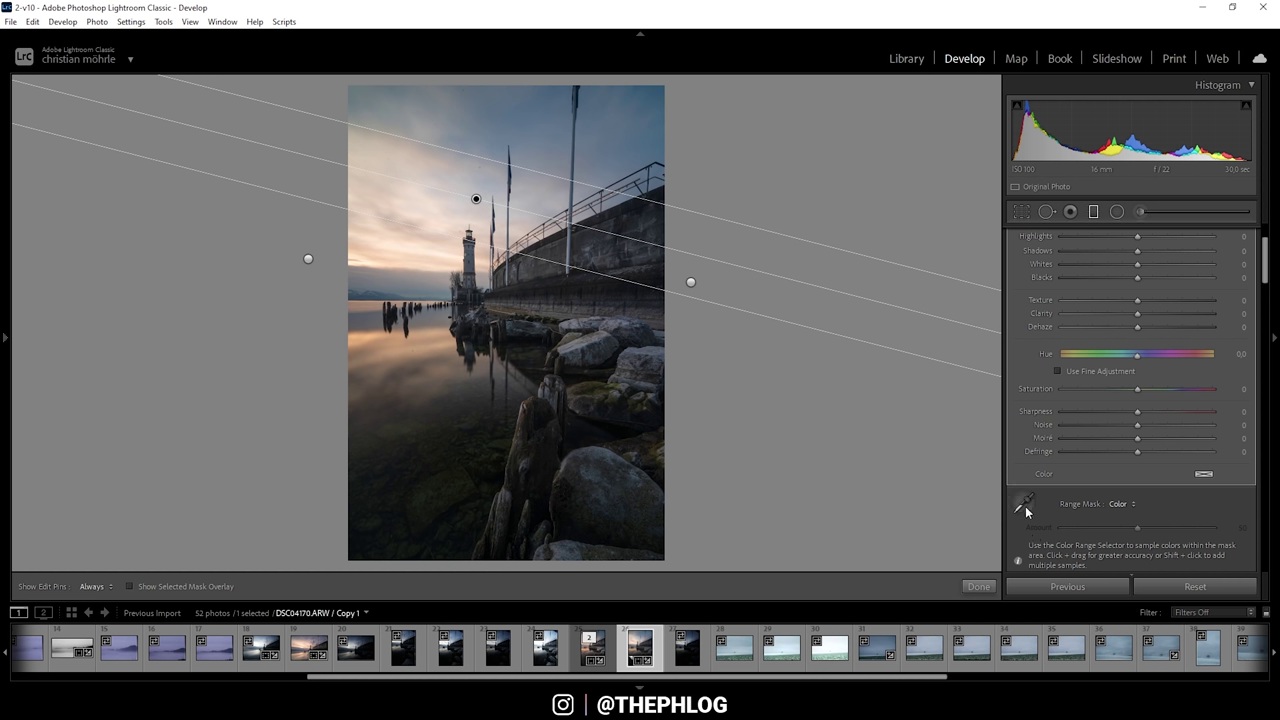
{"action": "left_click", "coordinate": [1025, 505]}
{"action": "left_click", "coordinate": [507, 123]}
{"action": "scroll", "coordinate": [1130, 390], "scroll_direction": "up", "scroll_amount": 2}
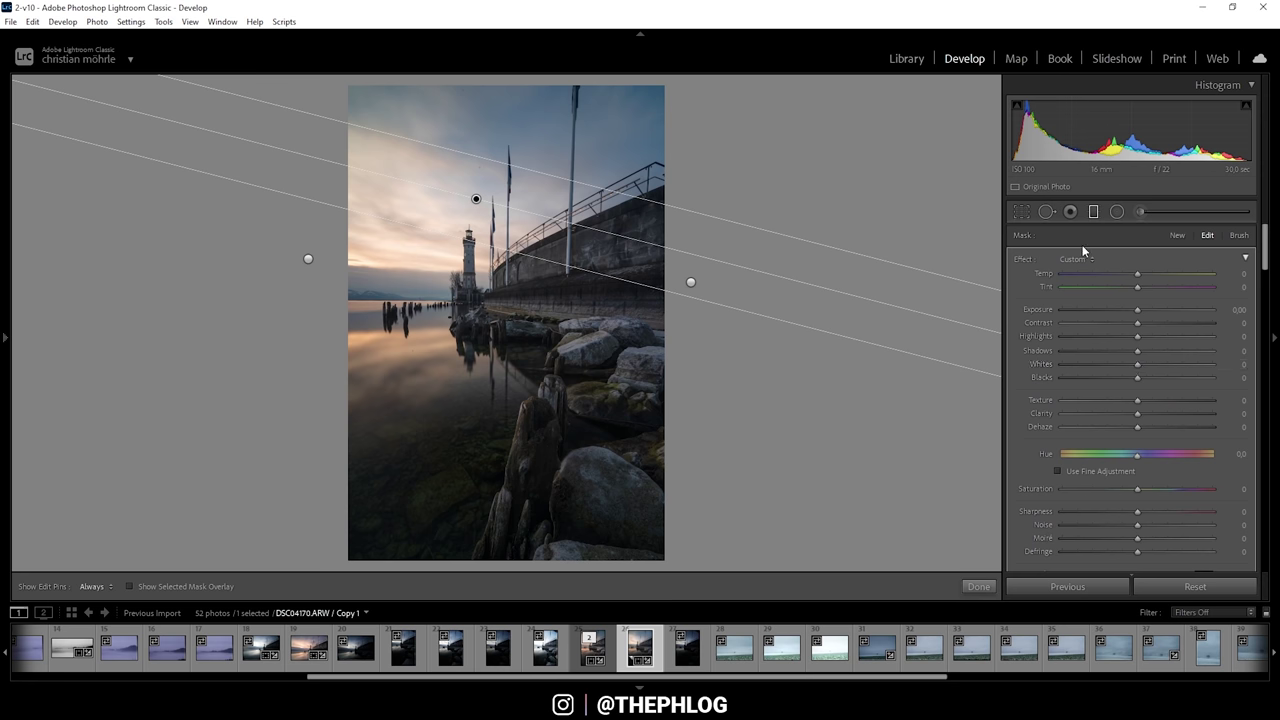
Step: Darken the masked sky slightly and lower the colour range Amount to 8
{"action": "left_click_drag", "start_coordinate": [1137, 309], "coordinate": [1127, 313]}
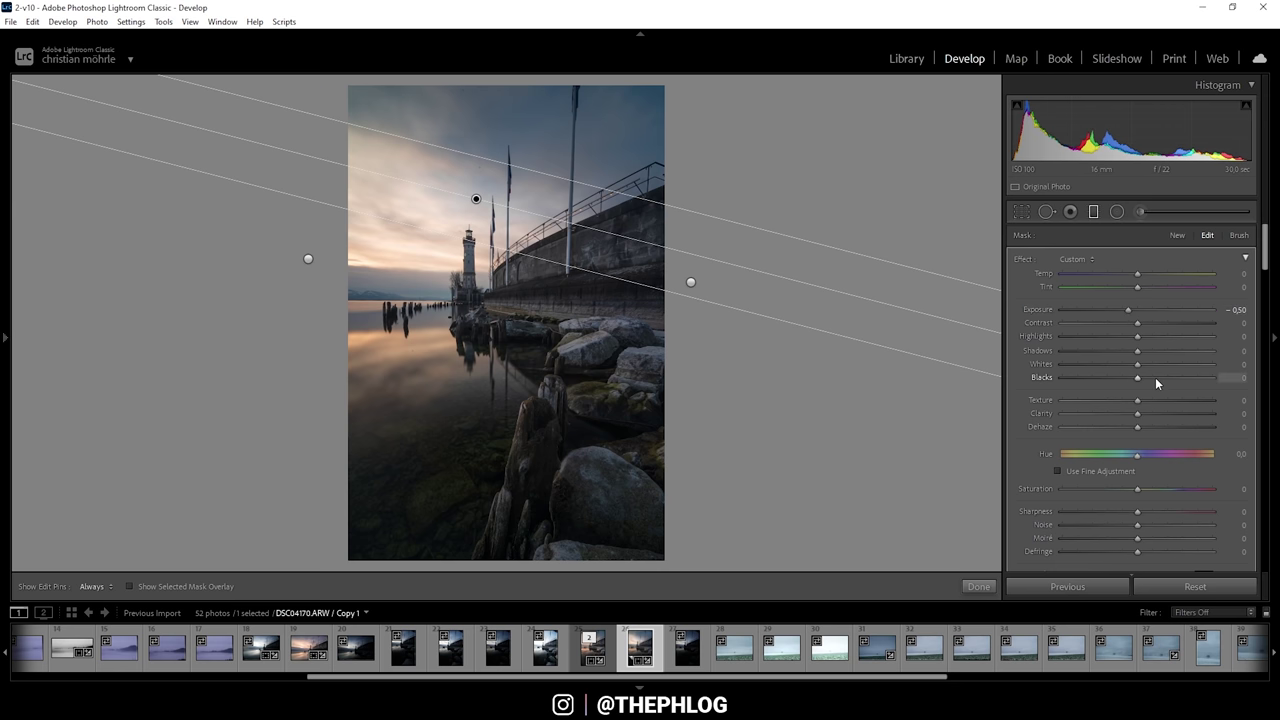
{"action": "left_click_drag", "start_coordinate": [1138, 378], "coordinate": [1130, 377]}
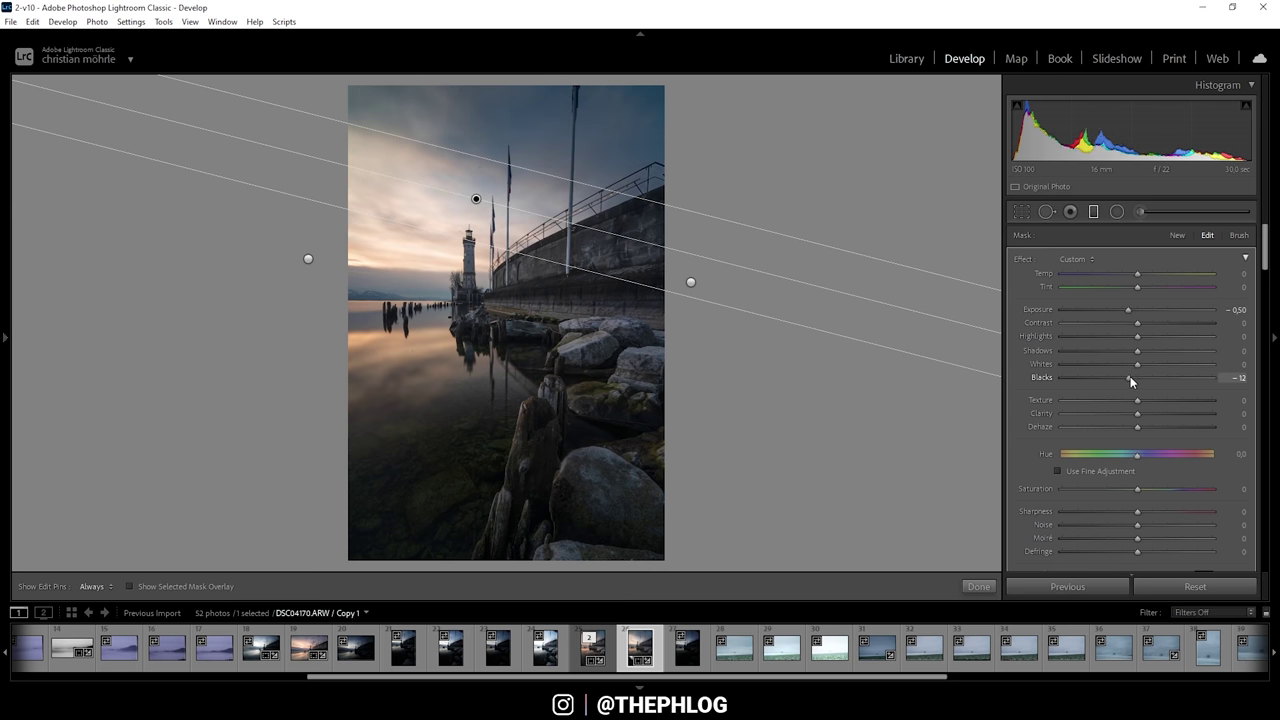
{"action": "scroll", "coordinate": [1130, 376], "scroll_direction": "down", "scroll_amount": 5}
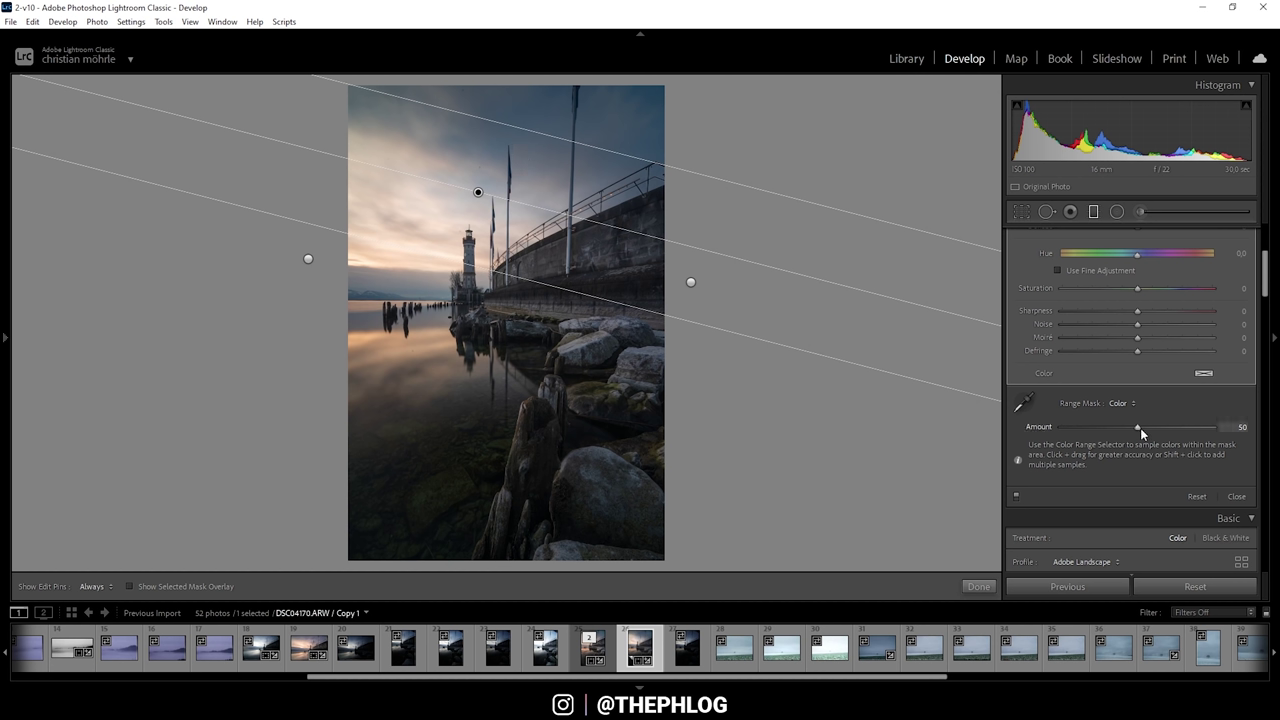
{"action": "left_click_drag", "start_coordinate": [1139, 426], "coordinate": [1097, 426]}
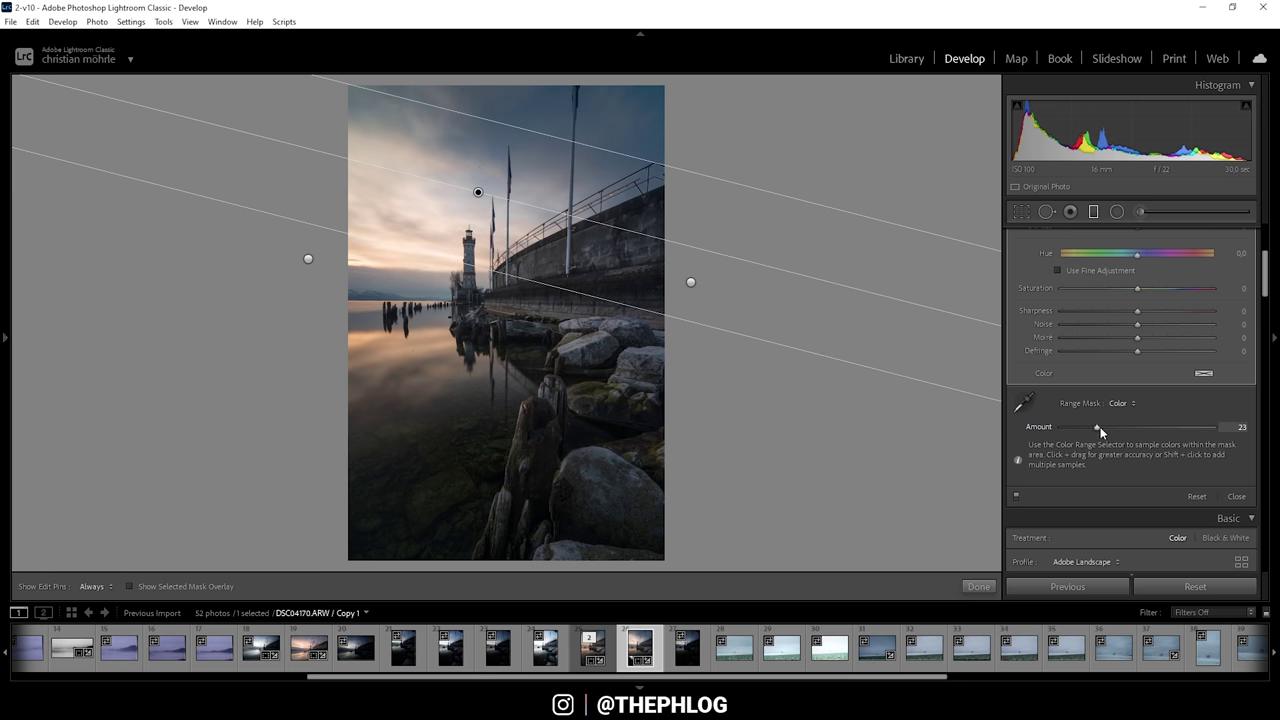
{"action": "left_click_drag", "start_coordinate": [1097, 428], "coordinate": [1074, 426]}
{"action": "scroll", "coordinate": [1145, 399], "scroll_direction": "up", "scroll_amount": 3}
{"action": "scroll", "coordinate": [1161, 454], "scroll_direction": "down", "scroll_amount": 2}
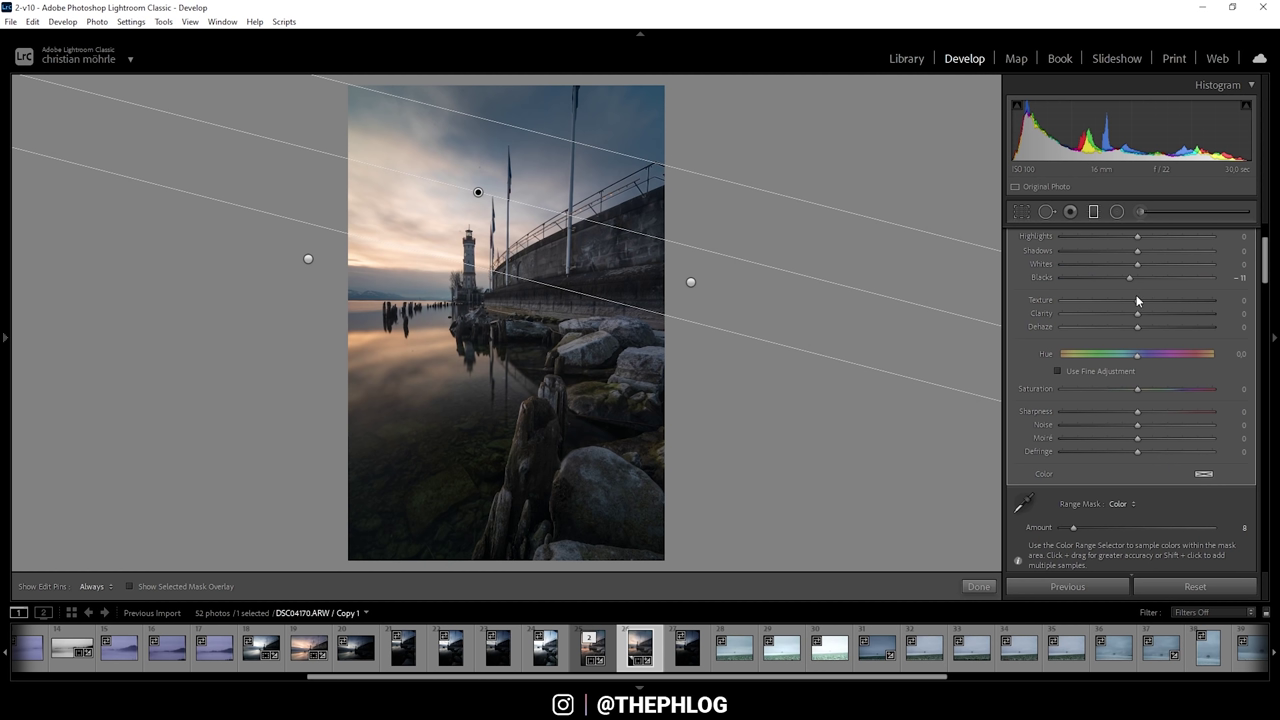
Step: Set the sky gradient's Texture to -100 and Noise to 100, then commit it
{"action": "left_click_drag", "start_coordinate": [1137, 302], "coordinate": [976, 297]}
{"action": "left_click_drag", "start_coordinate": [1137, 425], "coordinate": [1264, 433]}
{"action": "left_click", "coordinate": [1094, 212]}
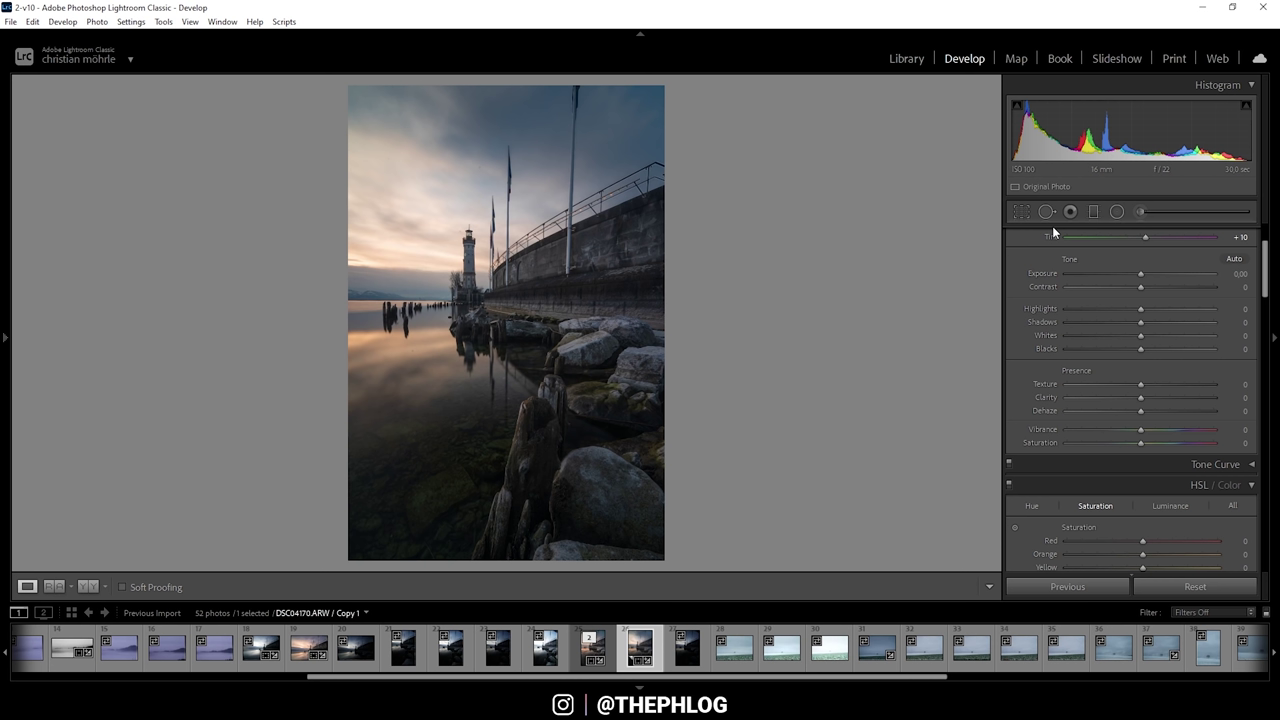
Step: Activate a fresh Adjustment Brush with neutral sliders and hide the edit pins
{"action": "left_click", "coordinate": [1142, 212]}
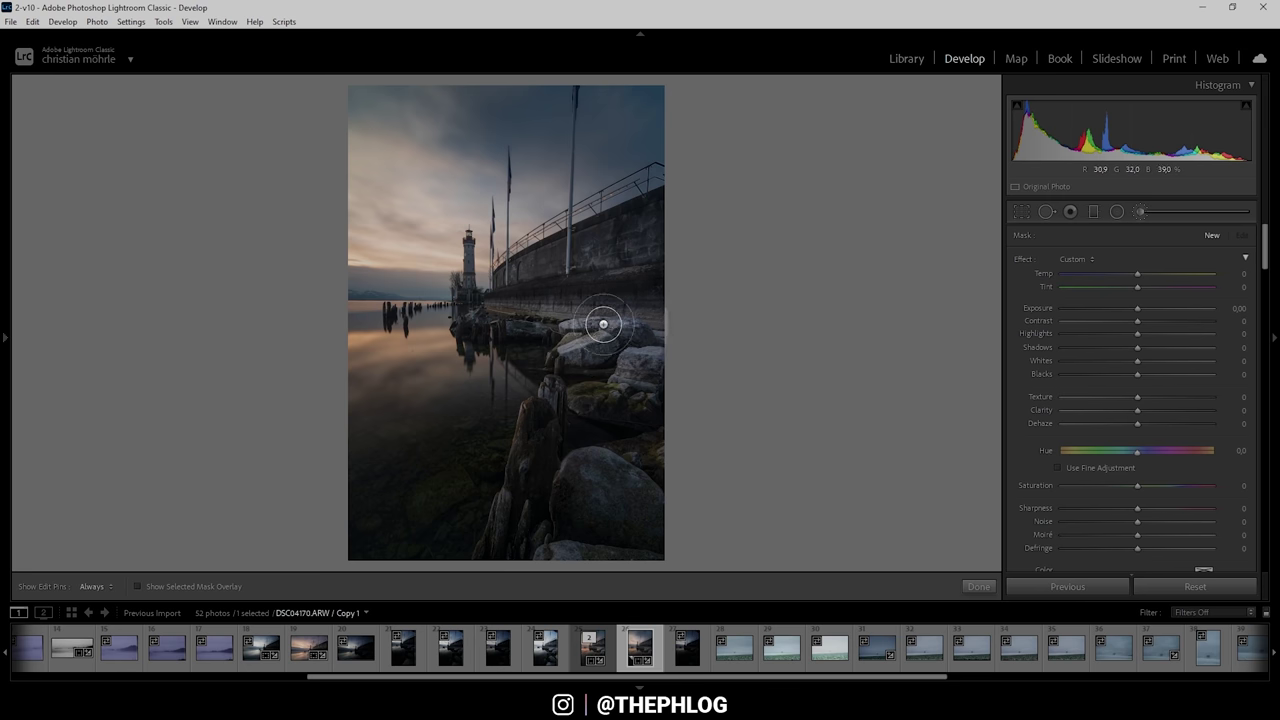
{"action": "key", "text": "h"}
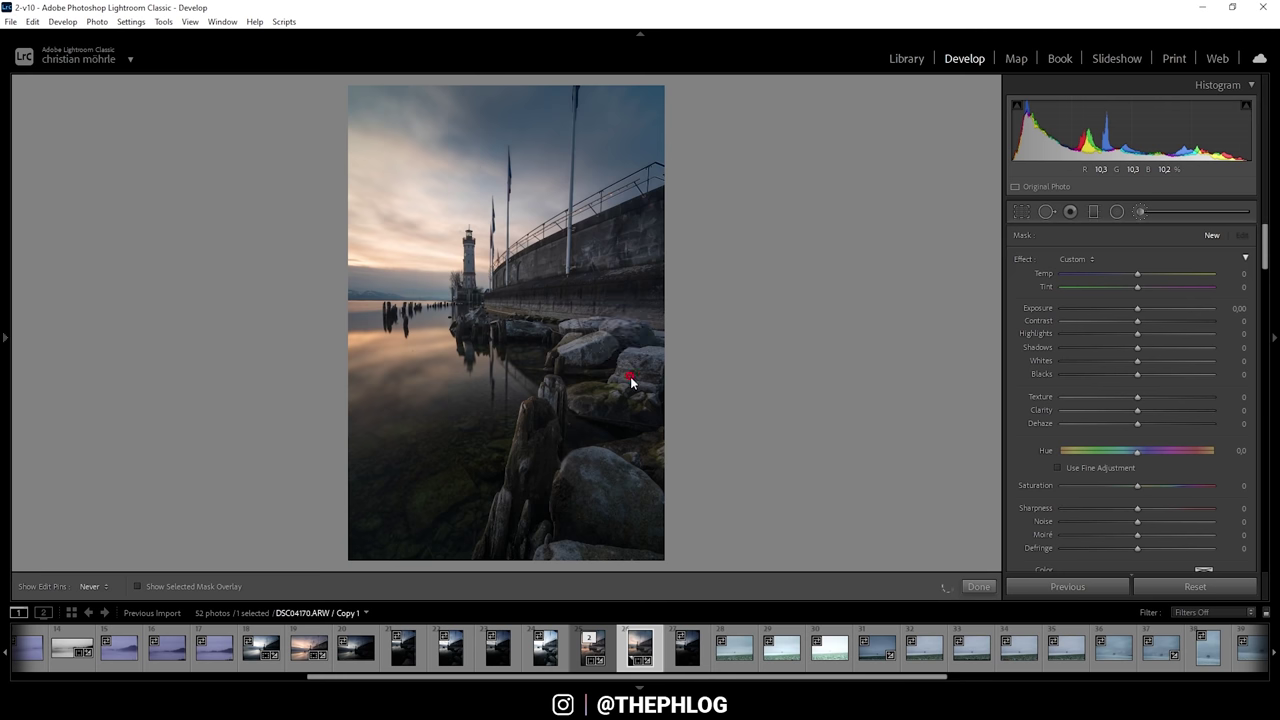
{"action": "scroll", "coordinate": [1092, 404], "scroll_direction": "down", "scroll_amount": 5}
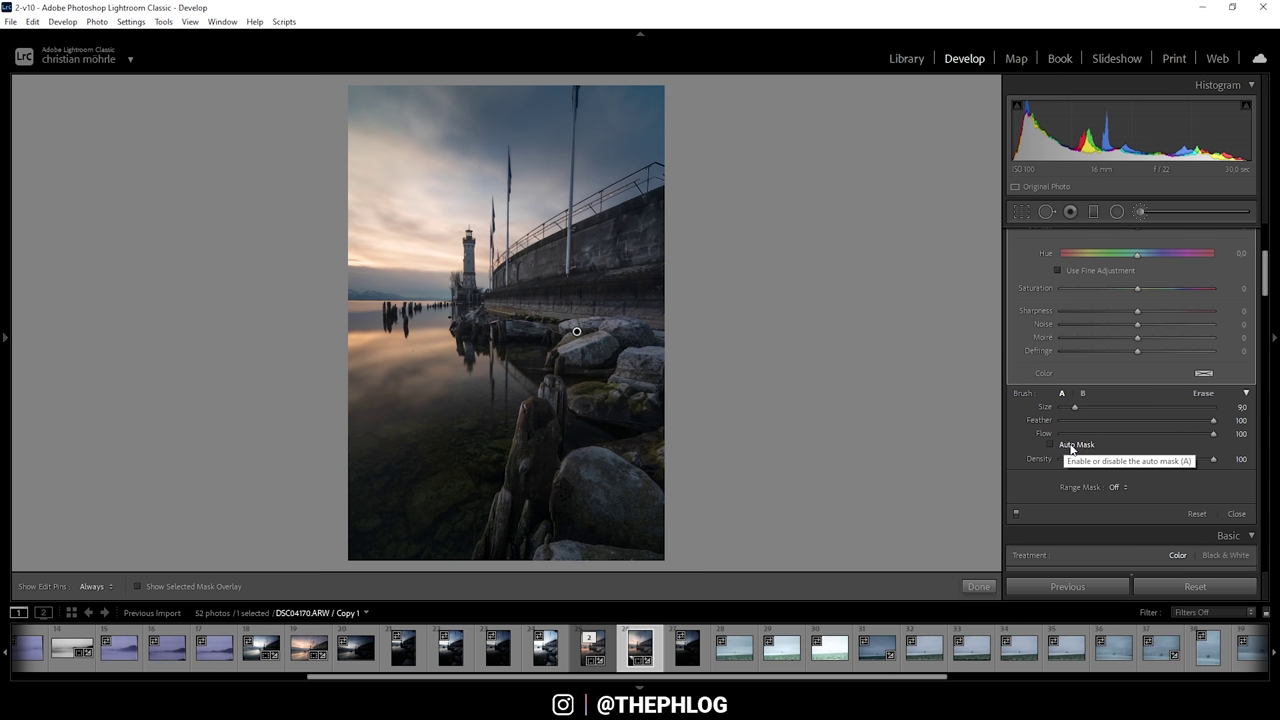
Step: Restrict the brush mask with a Color range mask sampled from four spots on the rocks
{"action": "left_click", "coordinate": [1124, 487]}
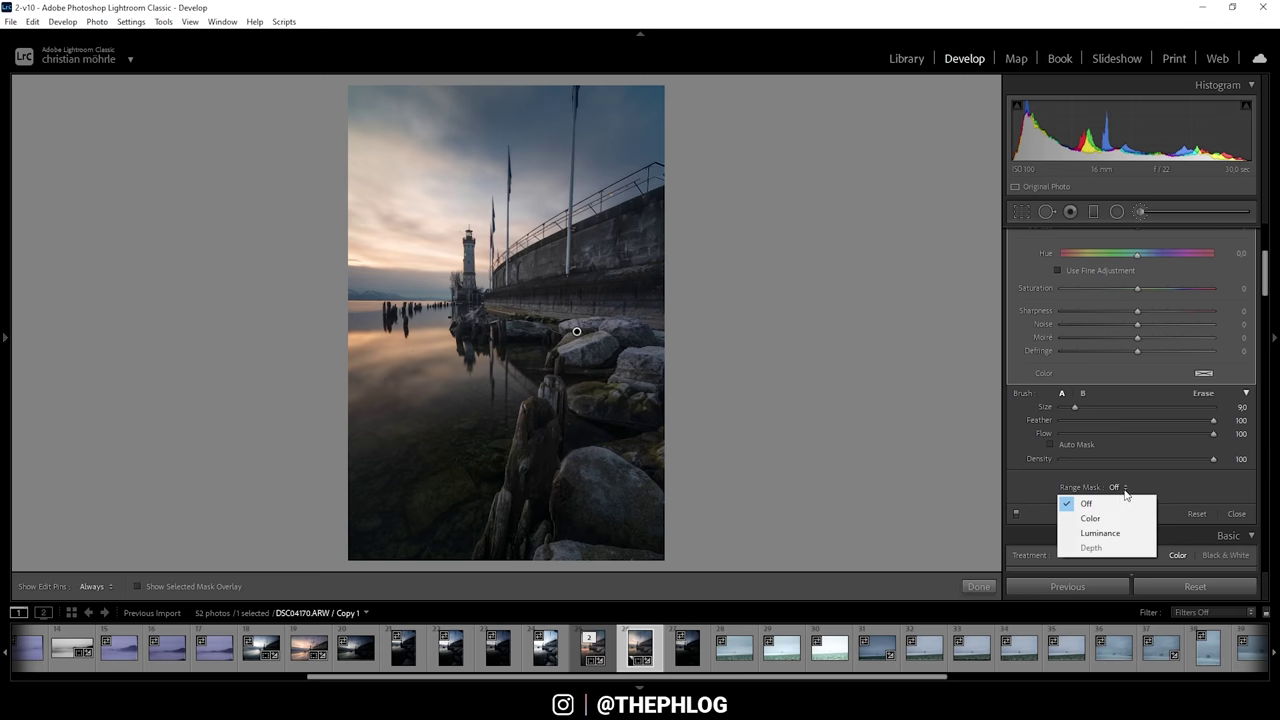
{"action": "left_click", "coordinate": [1092, 518]}
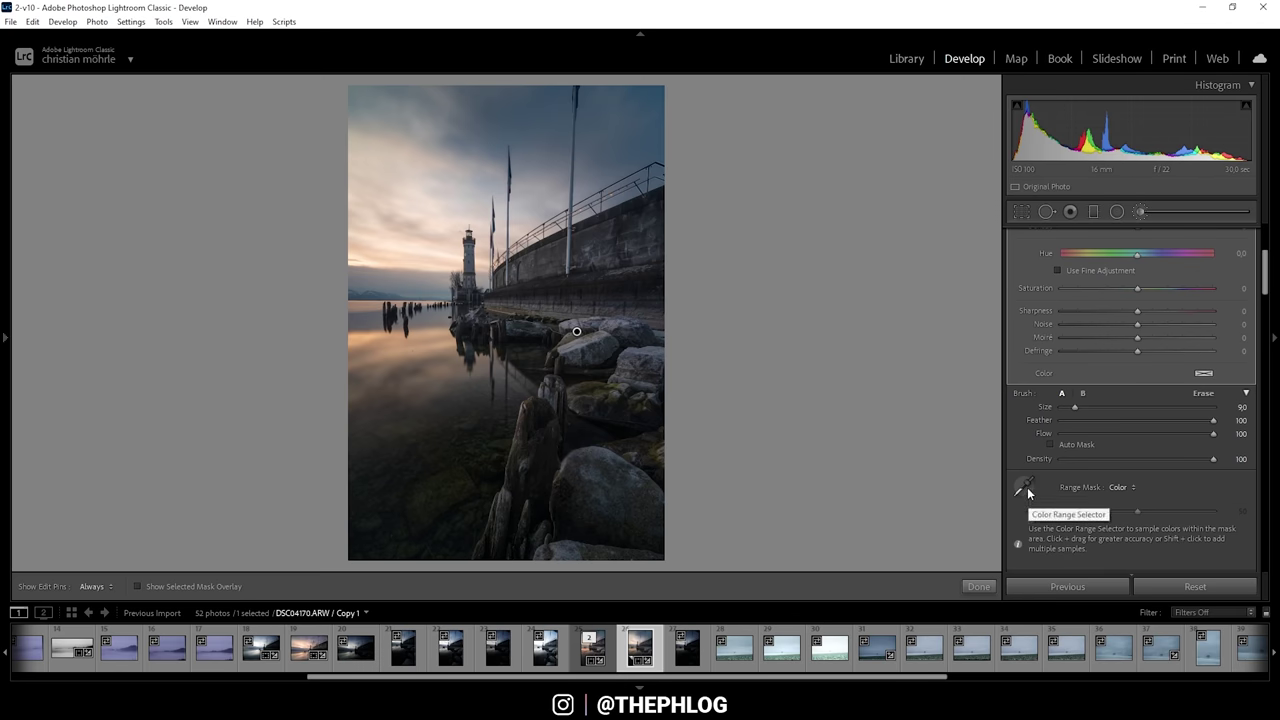
{"action": "left_click", "coordinate": [1027, 489]}
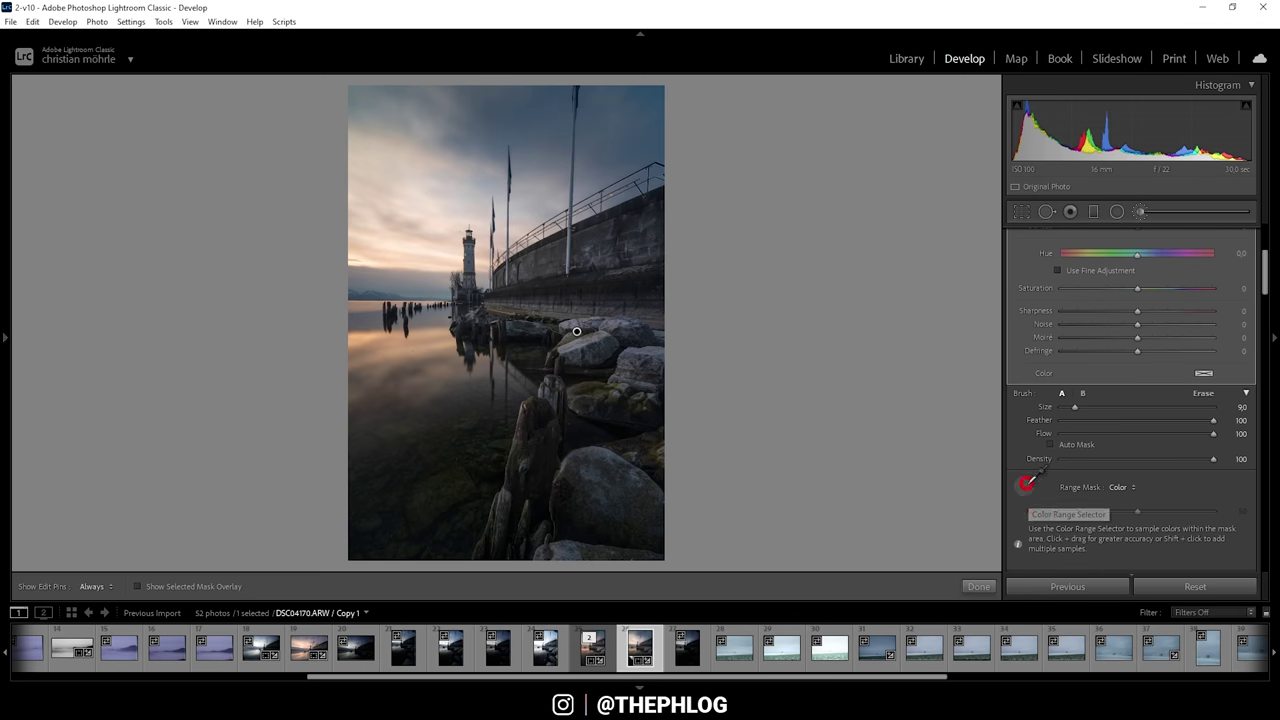
{"action": "left_click", "coordinate": [617, 318]}
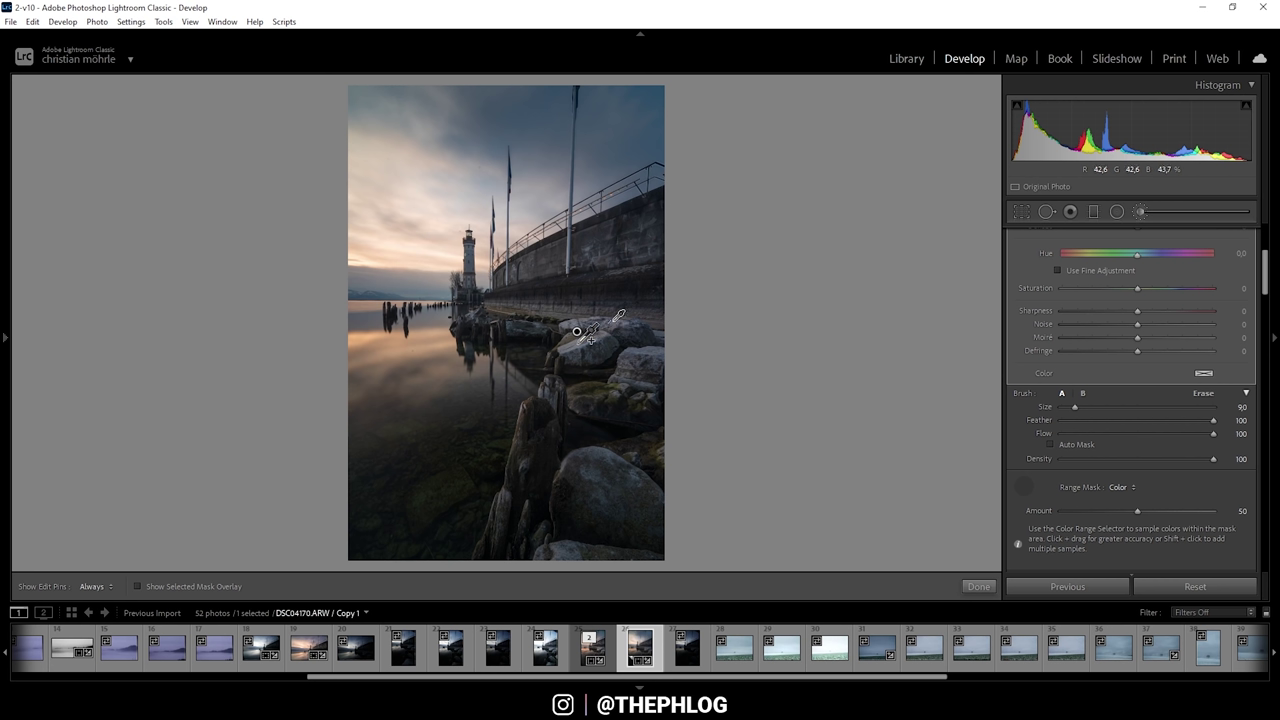
{"action": "left_click", "coordinate": [586, 333], "text": "shift"}
{"action": "left_click", "coordinate": [566, 320], "text": "shift"}
{"action": "left_click", "coordinate": [656, 344], "text": "shift"}
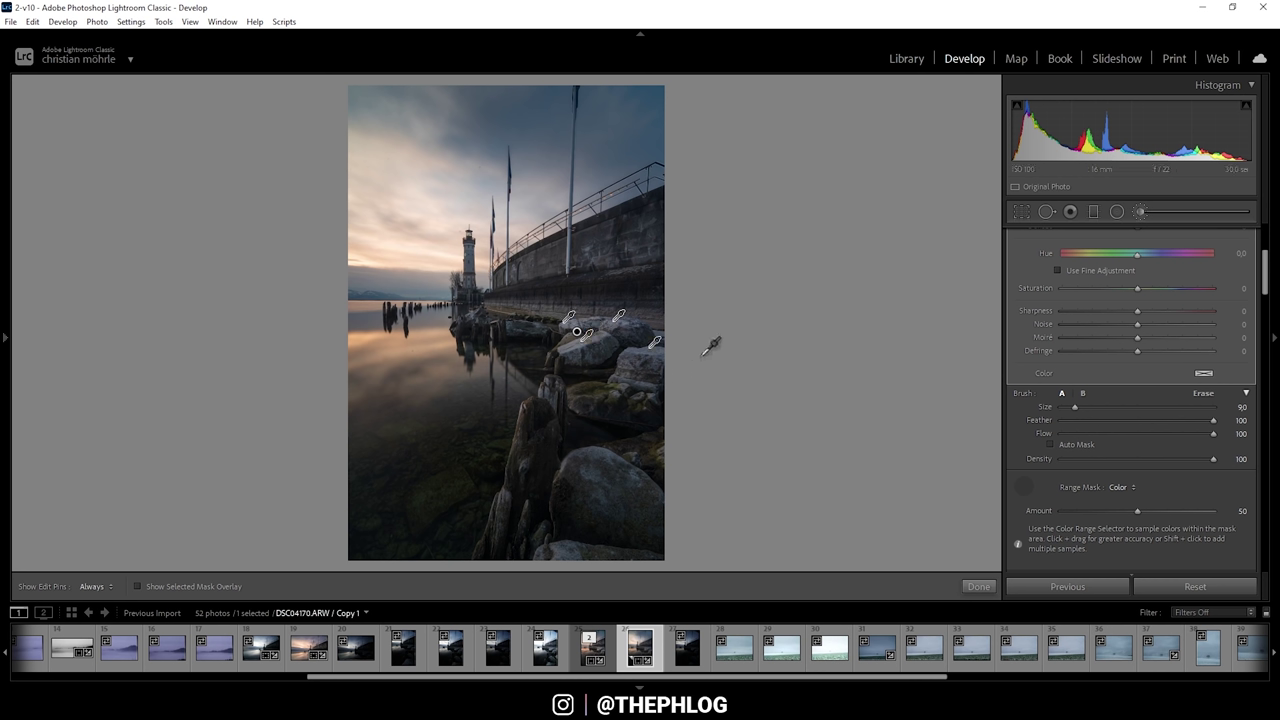
{"action": "key", "text": "Escape"}
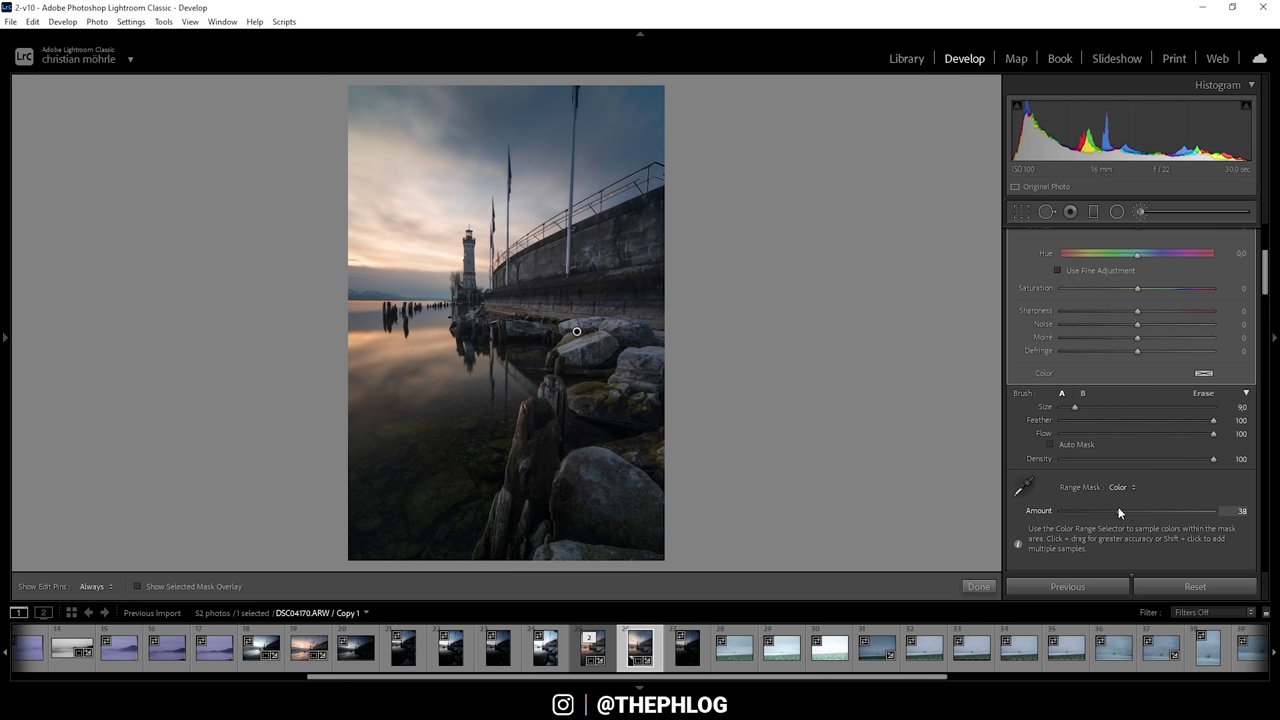
Step: Lower the colour range mask Amount to 3
{"action": "left_click_drag", "start_coordinate": [1098, 512], "coordinate": [1082, 511]}
{"action": "left_click_drag", "start_coordinate": [1084, 512], "coordinate": [1064, 512]}
{"action": "scroll", "coordinate": [1169, 476], "scroll_direction": "up", "scroll_amount": 3}
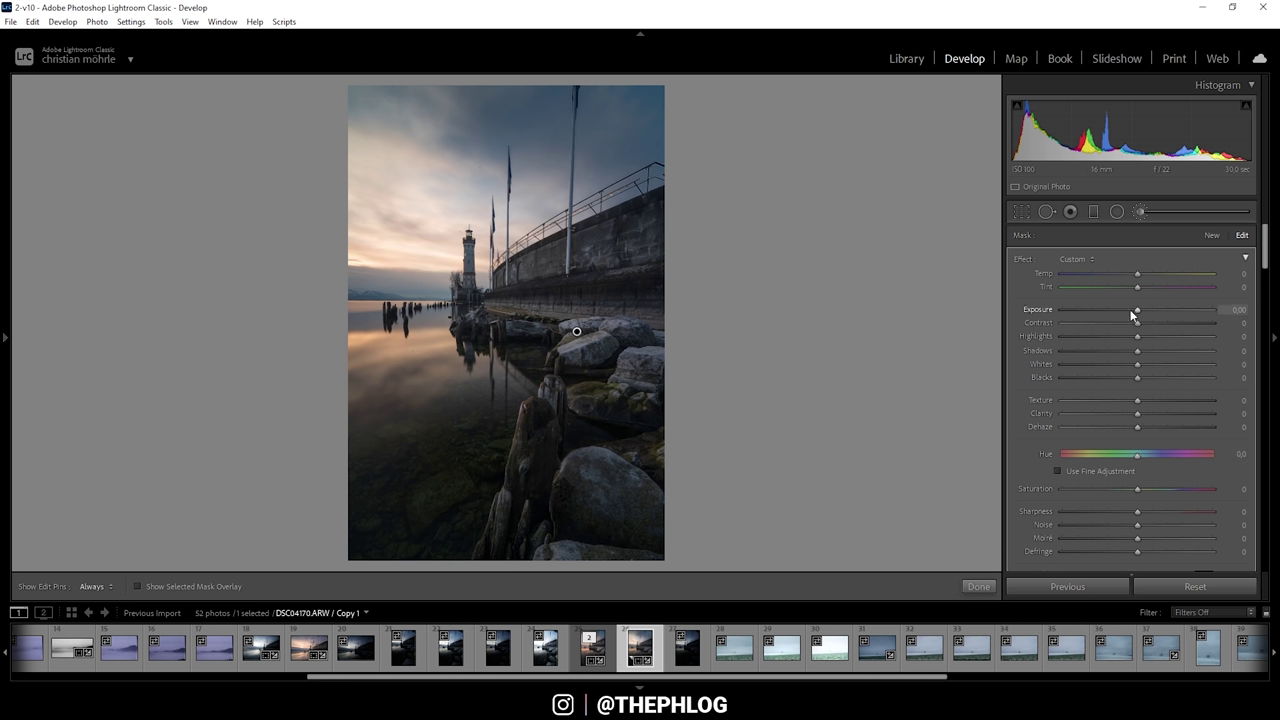
Step: Raise the rock brush's Exposure slightly, then close the brush adjustment
{"action": "left_click_drag", "start_coordinate": [1138, 309], "coordinate": [1144, 309]}
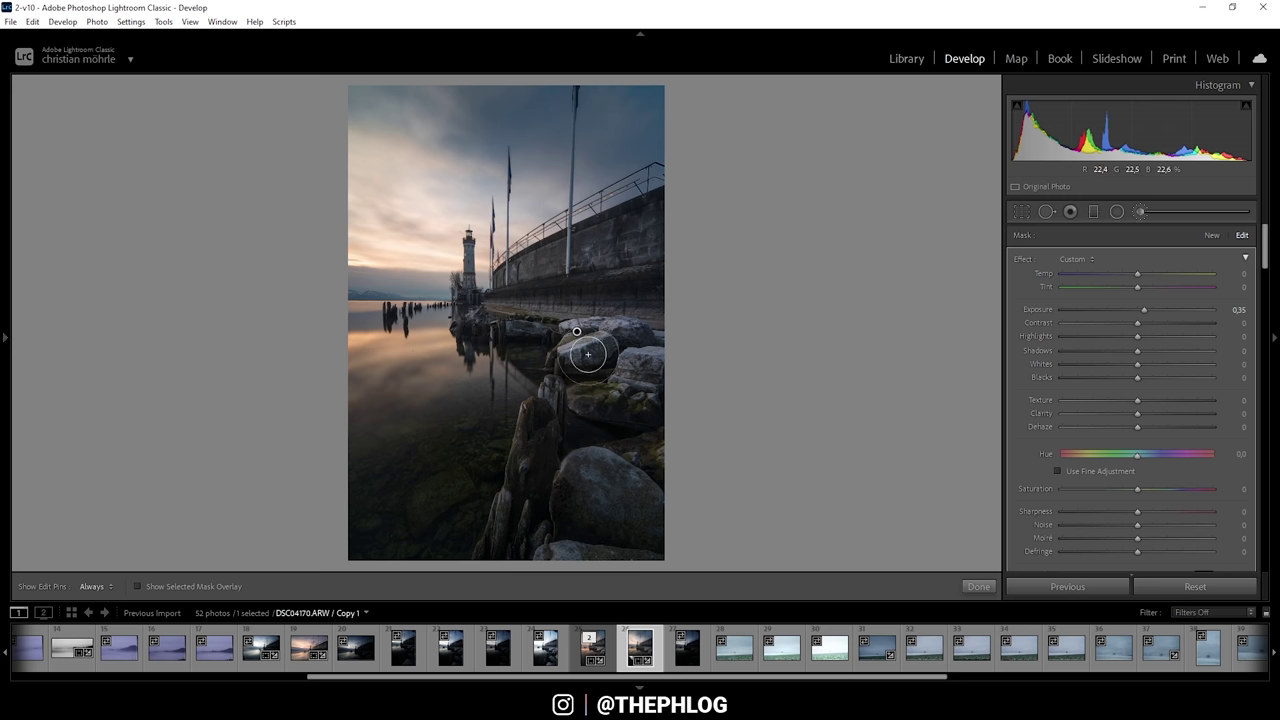
{"action": "left_click", "coordinate": [1144, 212]}
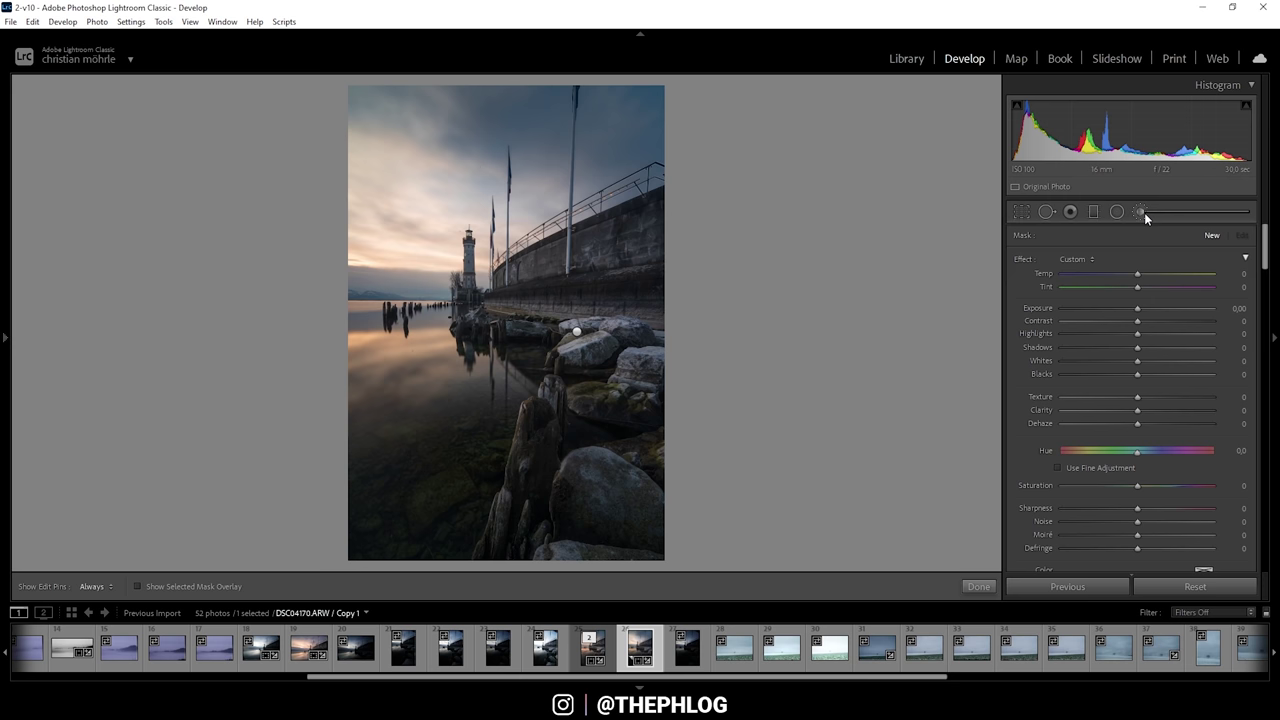
{"action": "left_click", "coordinate": [1144, 212]}
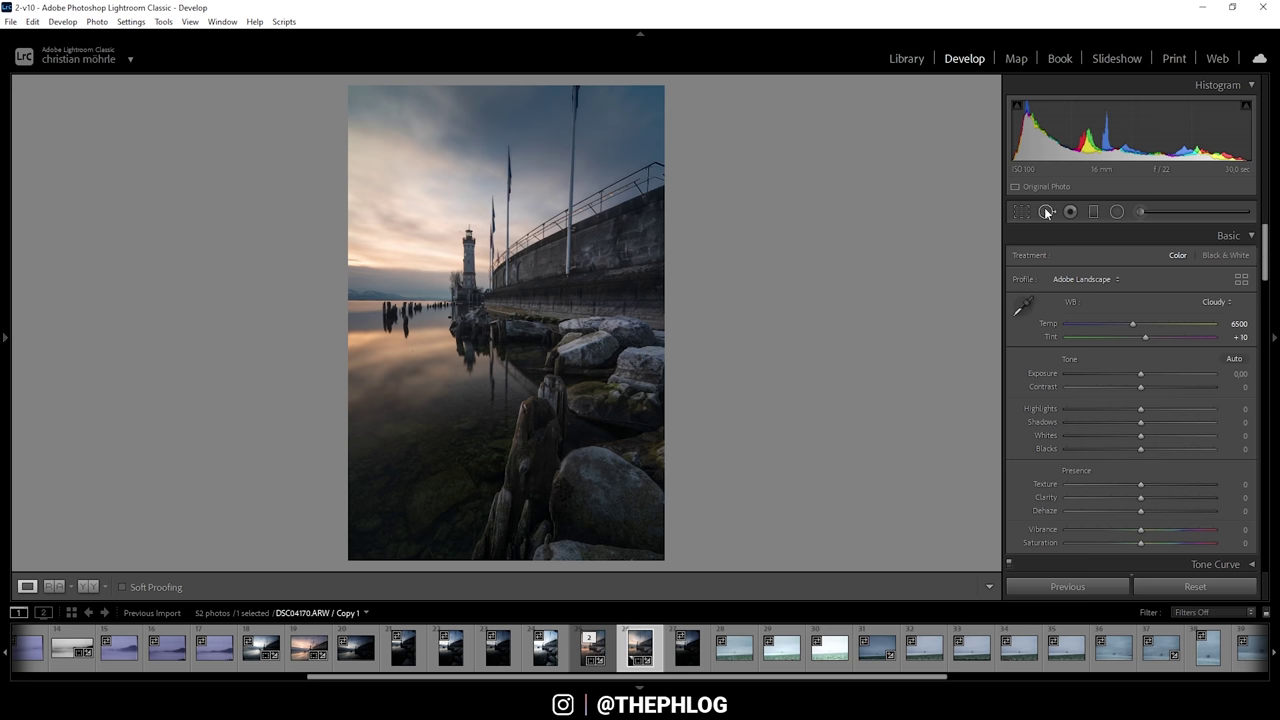
Step: Set global Texture to +15, Clarity to +19 and Vibrance to +11
{"action": "scroll", "coordinate": [1263, 243], "scroll_direction": "down", "scroll_amount": 1}
{"action": "scroll", "coordinate": [1263, 243], "scroll_direction": "down", "scroll_amount": 3}
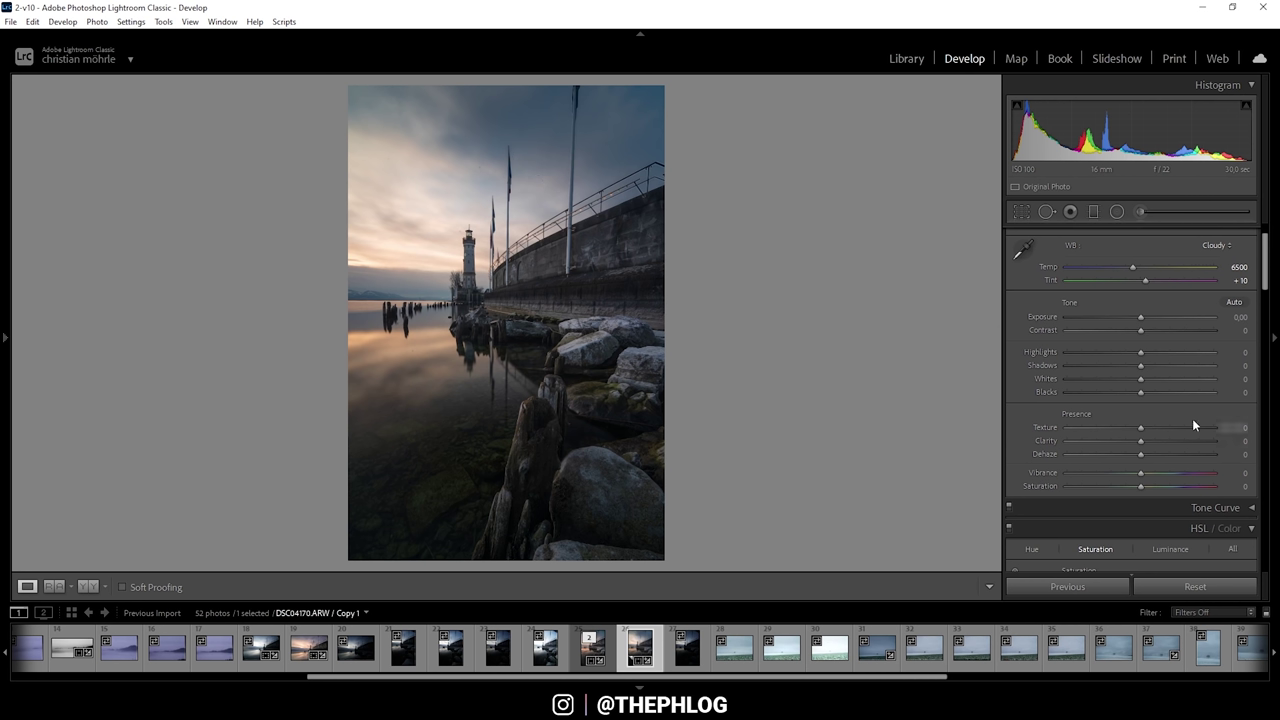
{"action": "left_click_drag", "start_coordinate": [1144, 426], "coordinate": [1152, 444]}
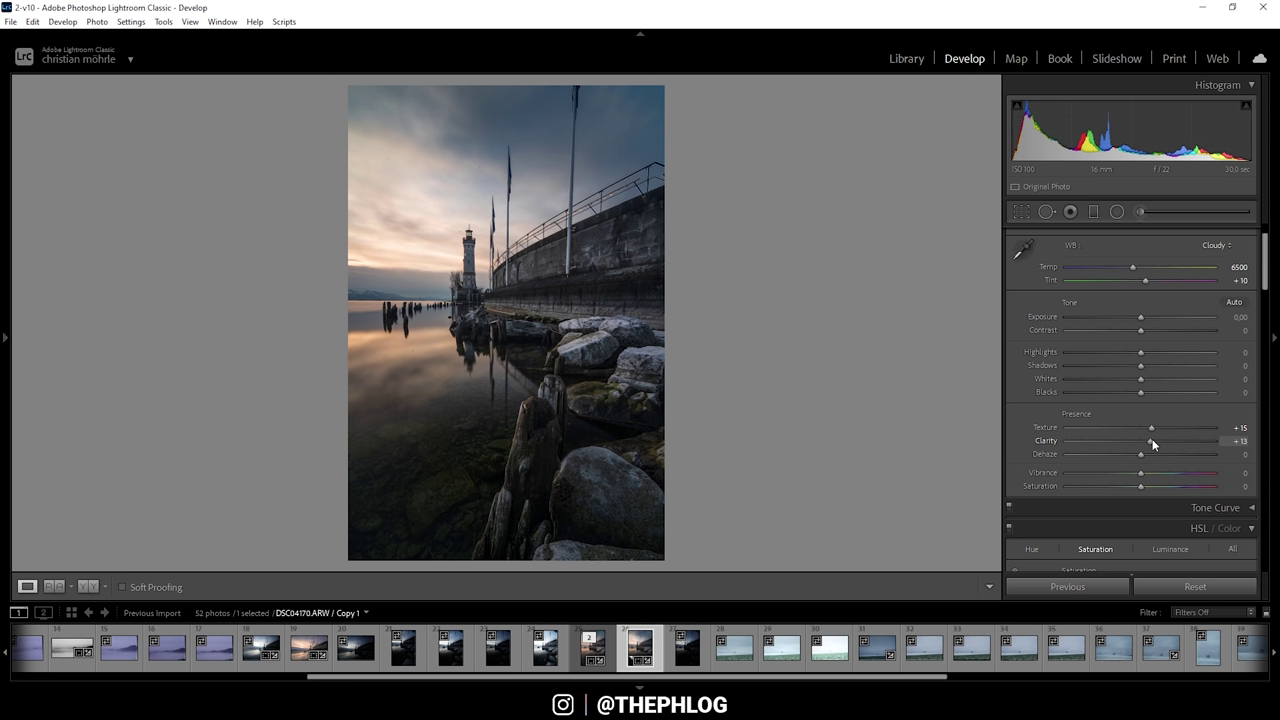
{"action": "left_click_drag", "start_coordinate": [1152, 444], "coordinate": [1155, 441]}
{"action": "left_click_drag", "start_coordinate": [1141, 476], "coordinate": [1149, 476]}
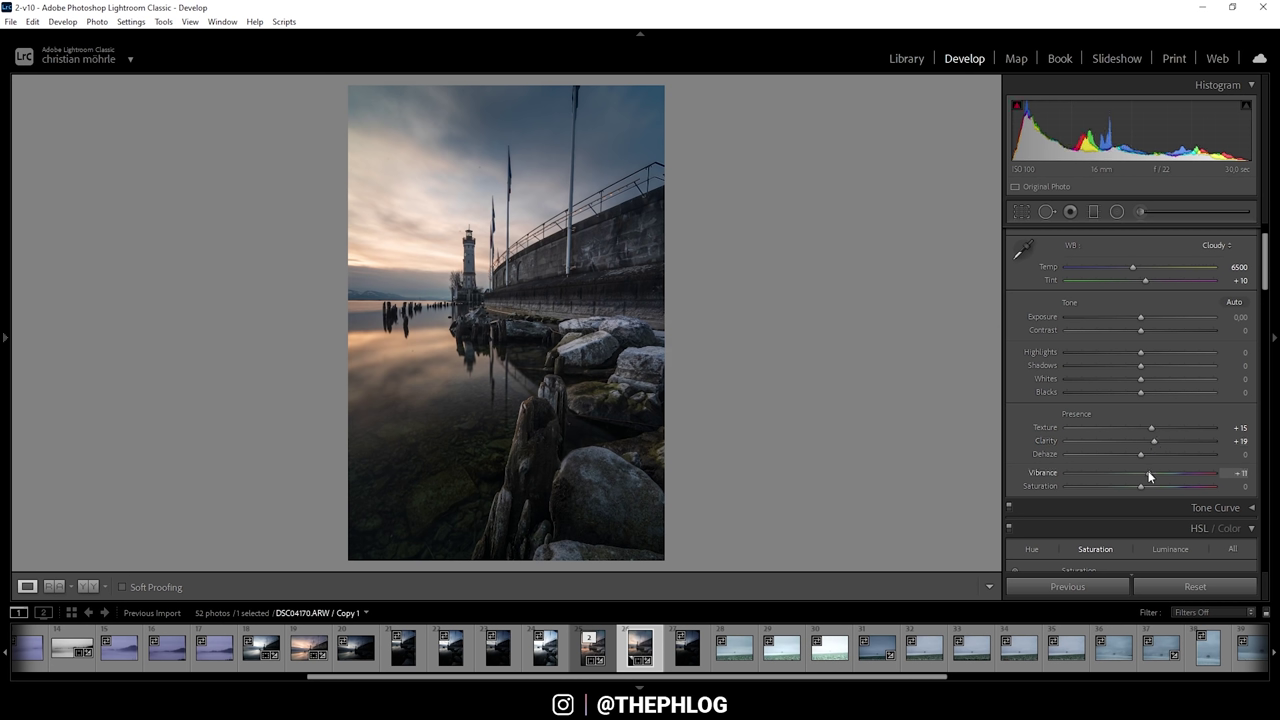
Step: Reset the sky gradient's Blacks to 0 and ease its Exposure from -0.50 to about -0.11
{"action": "key", "text": "m"}
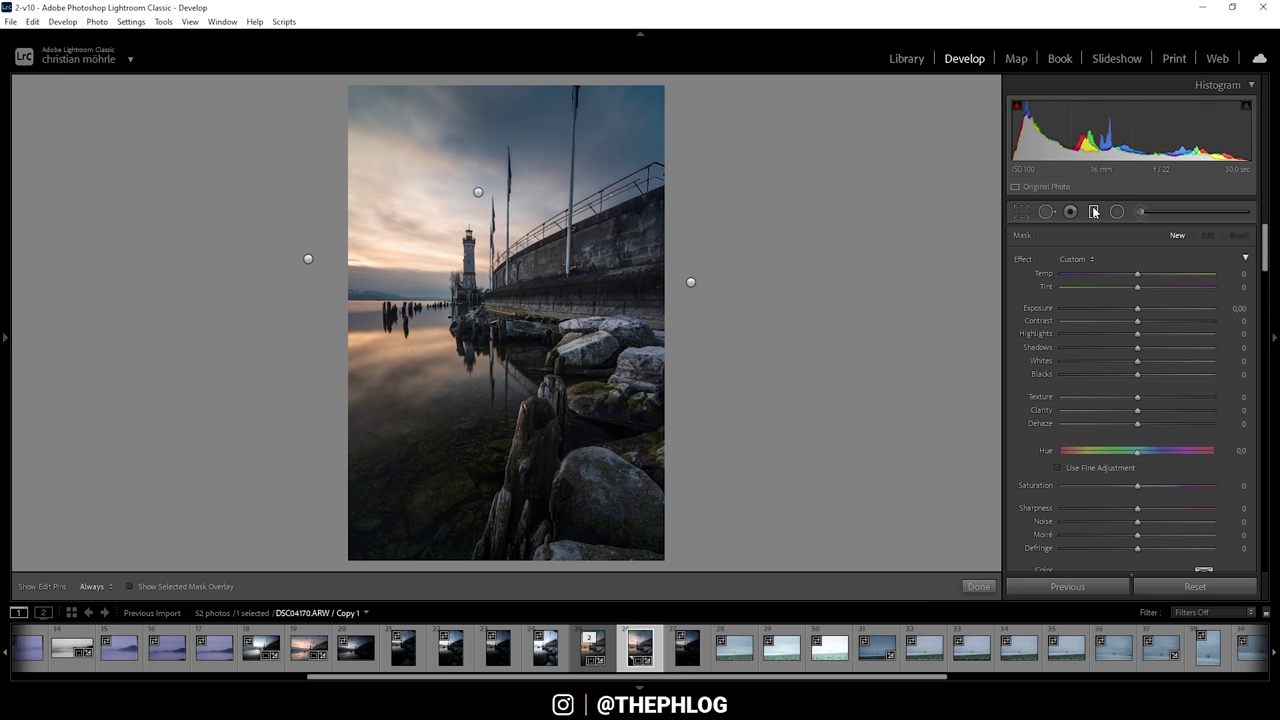
{"action": "left_click", "coordinate": [479, 193]}
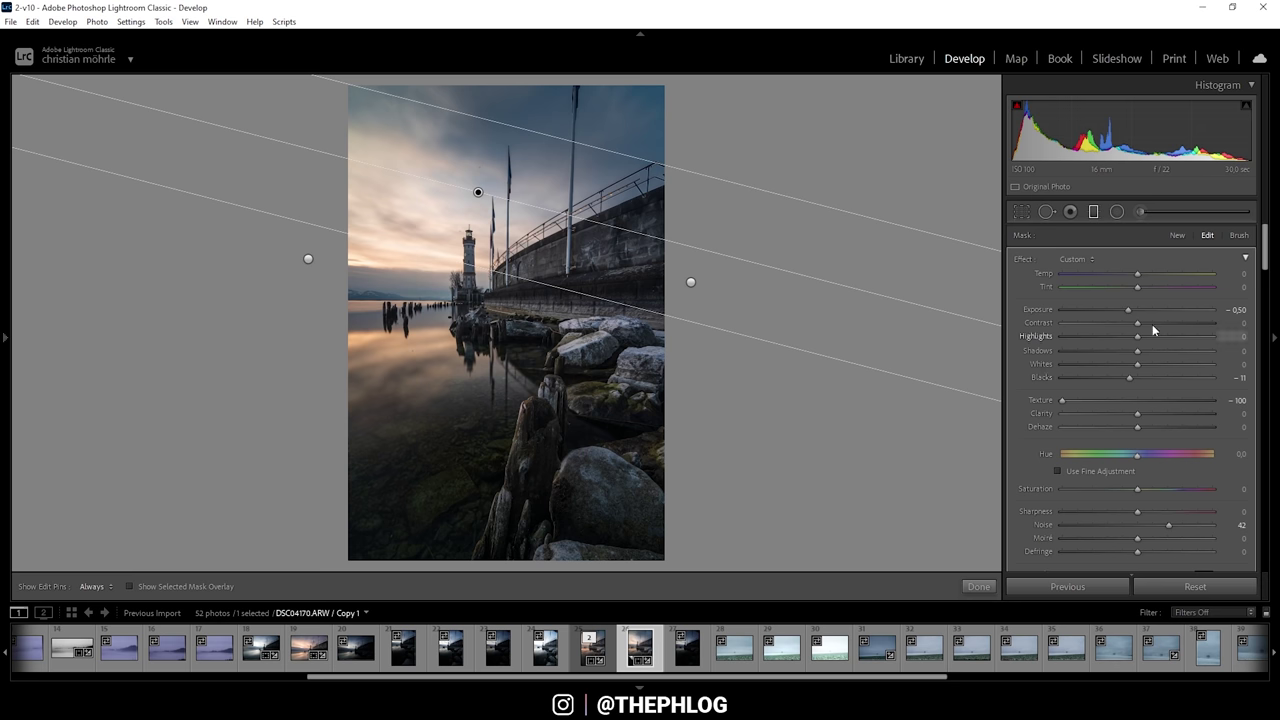
{"action": "double_click", "coordinate": [1129, 377]}
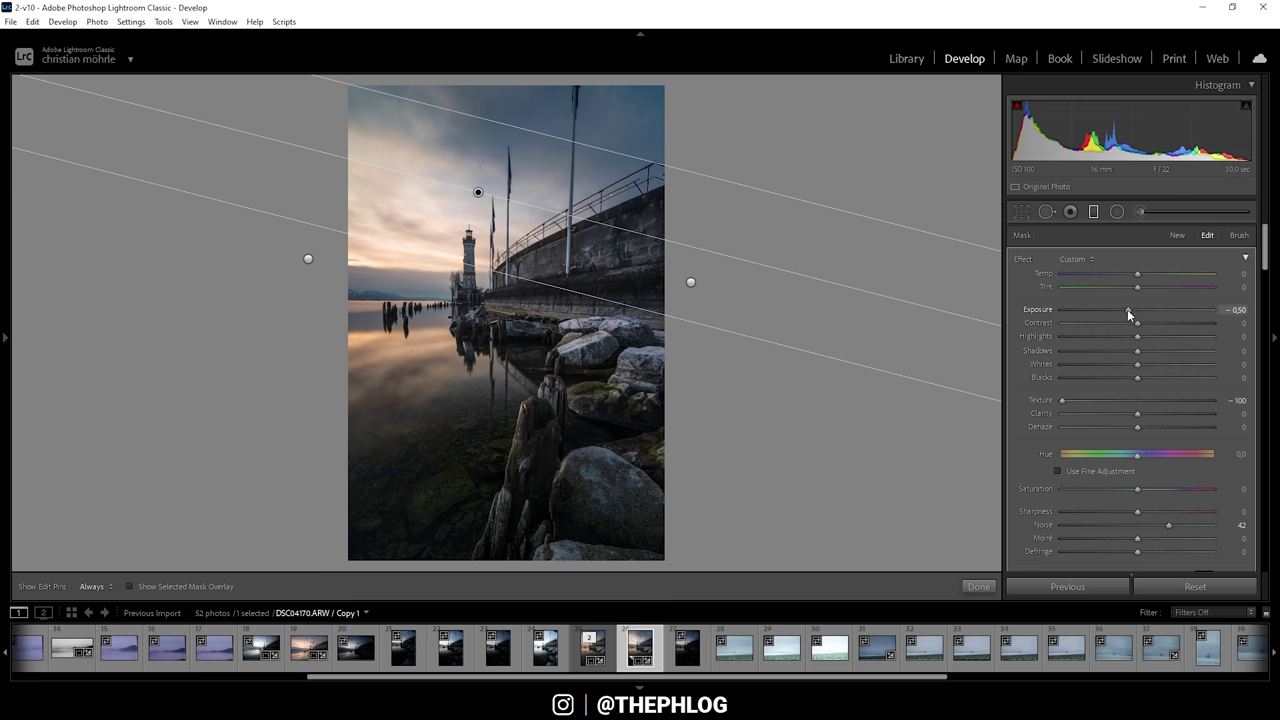
{"action": "left_click_drag", "start_coordinate": [1127, 309], "coordinate": [1136, 309]}
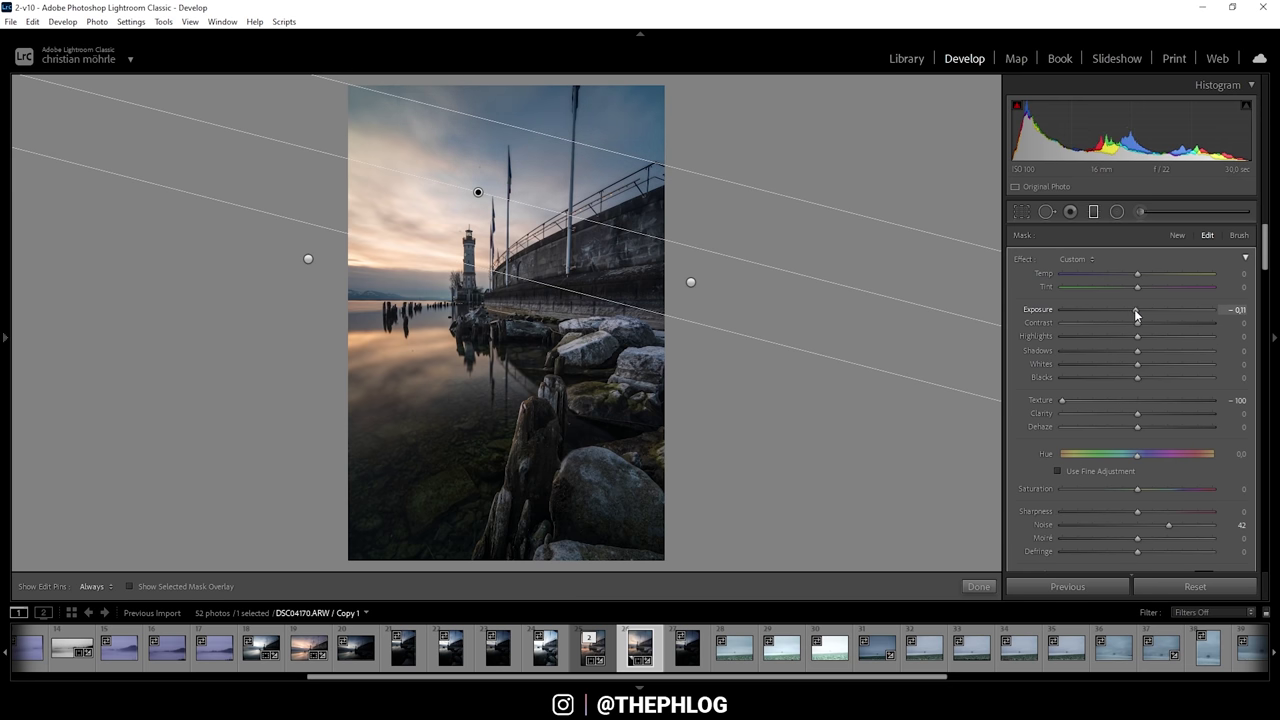
{"action": "left_click", "coordinate": [1095, 212]}
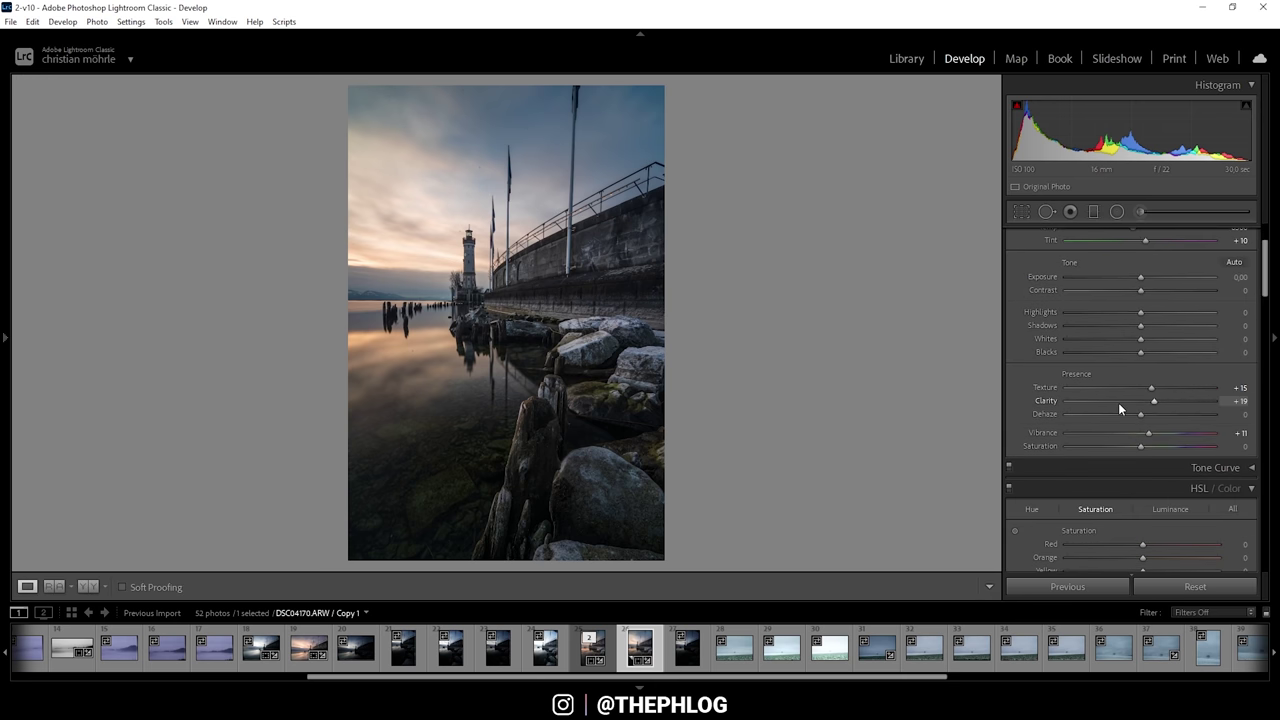
Step: Move the red channel tone curve's top point to input 250, output 255
{"action": "scroll", "coordinate": [1118, 402], "scroll_direction": "down", "scroll_amount": 3}
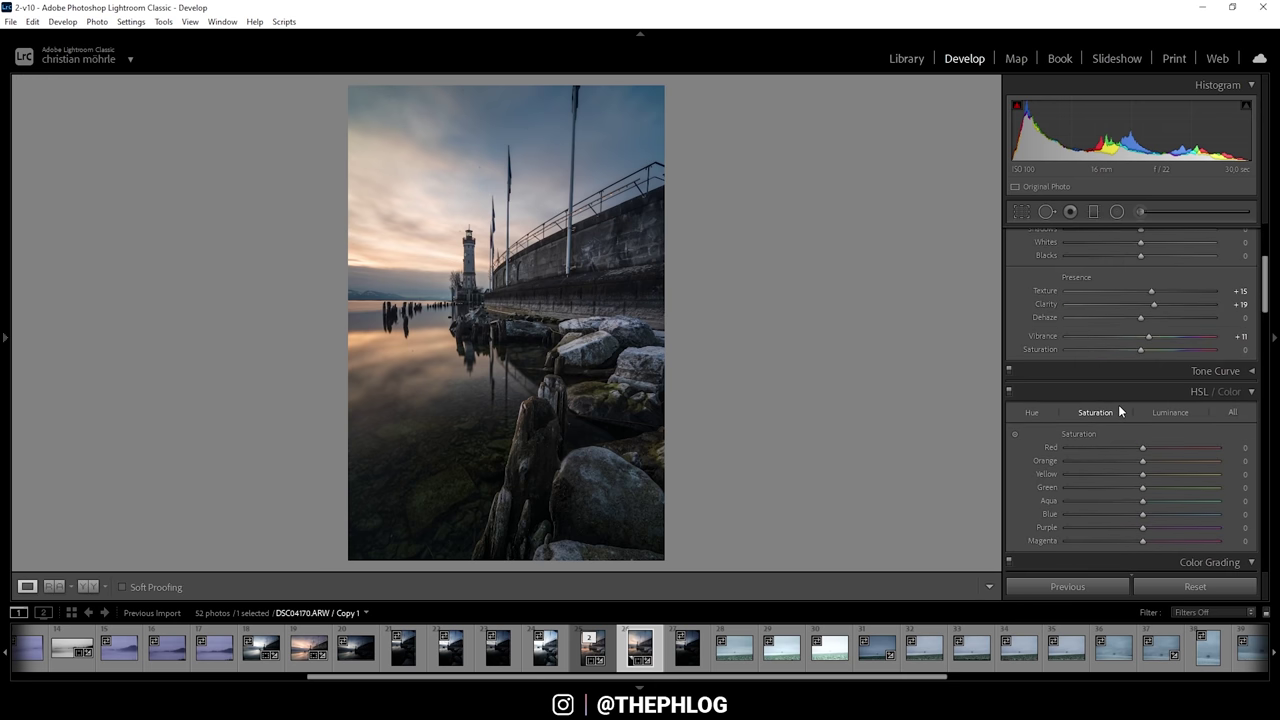
{"action": "left_click", "coordinate": [1041, 377]}
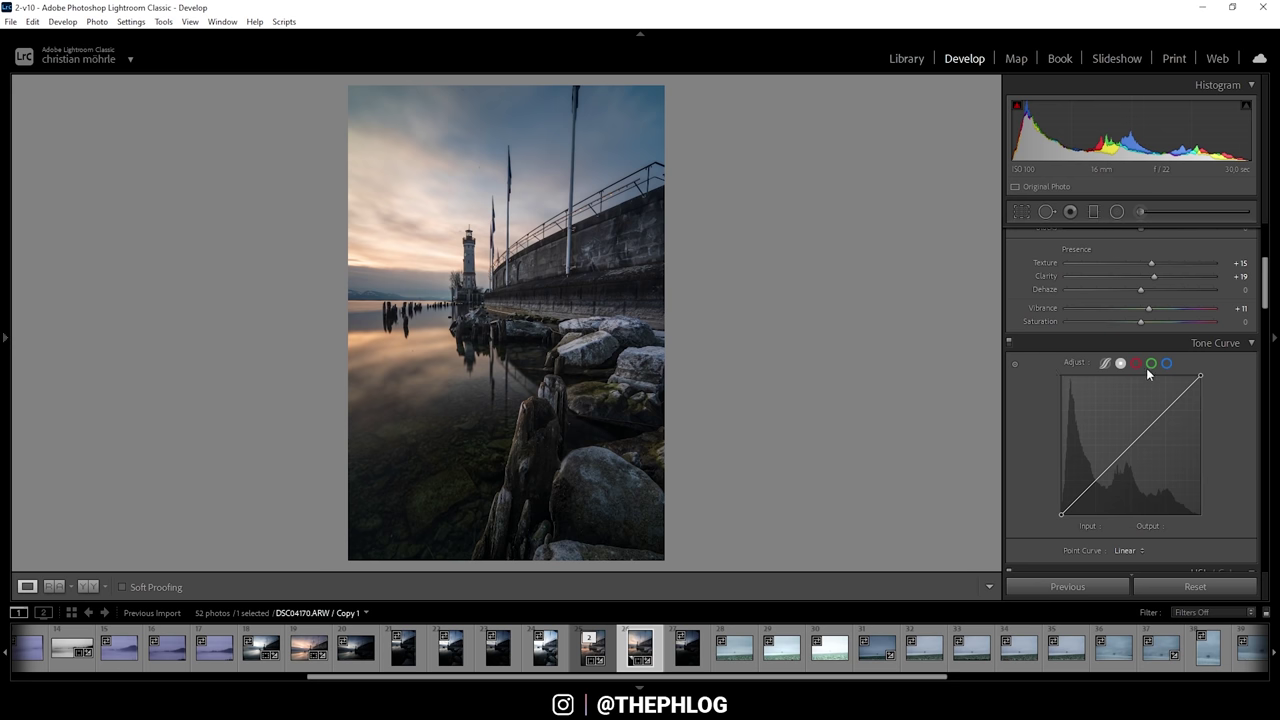
{"action": "left_click", "coordinate": [1136, 364]}
{"action": "mouse_move", "coordinate": [1200, 376]}
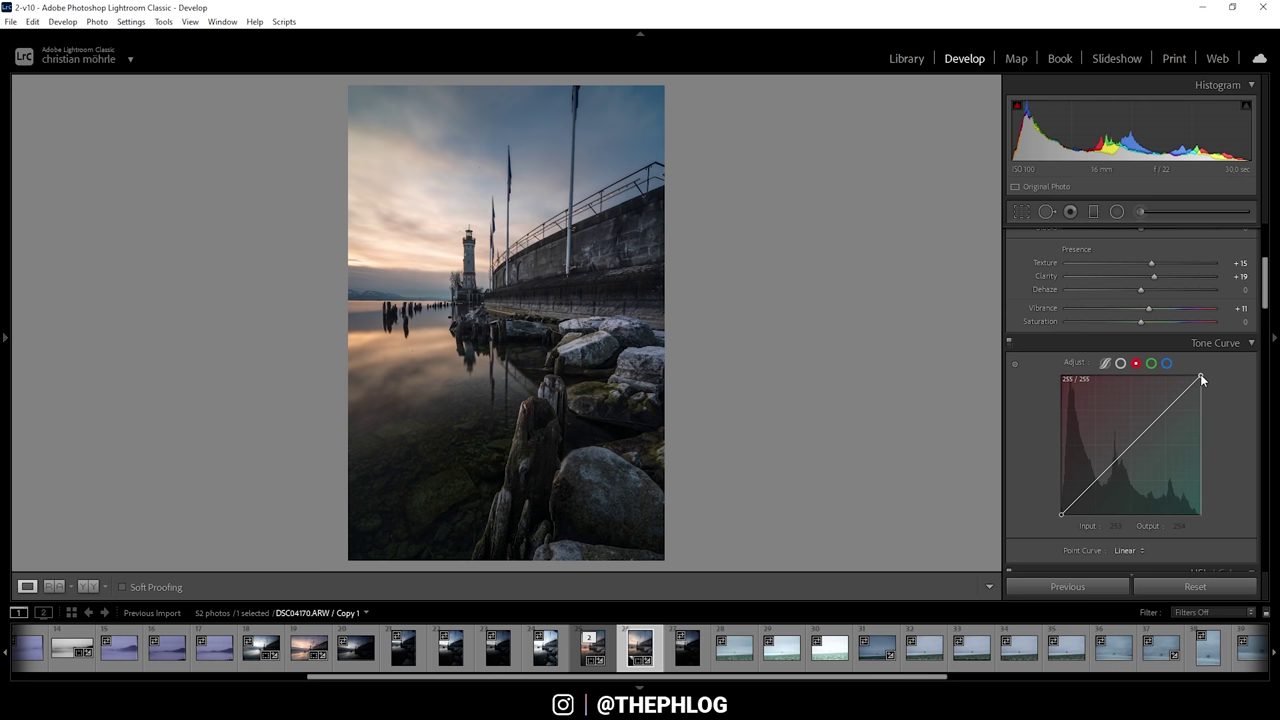
{"action": "left_click_drag", "start_coordinate": [1200, 376], "coordinate": [1199, 377]}
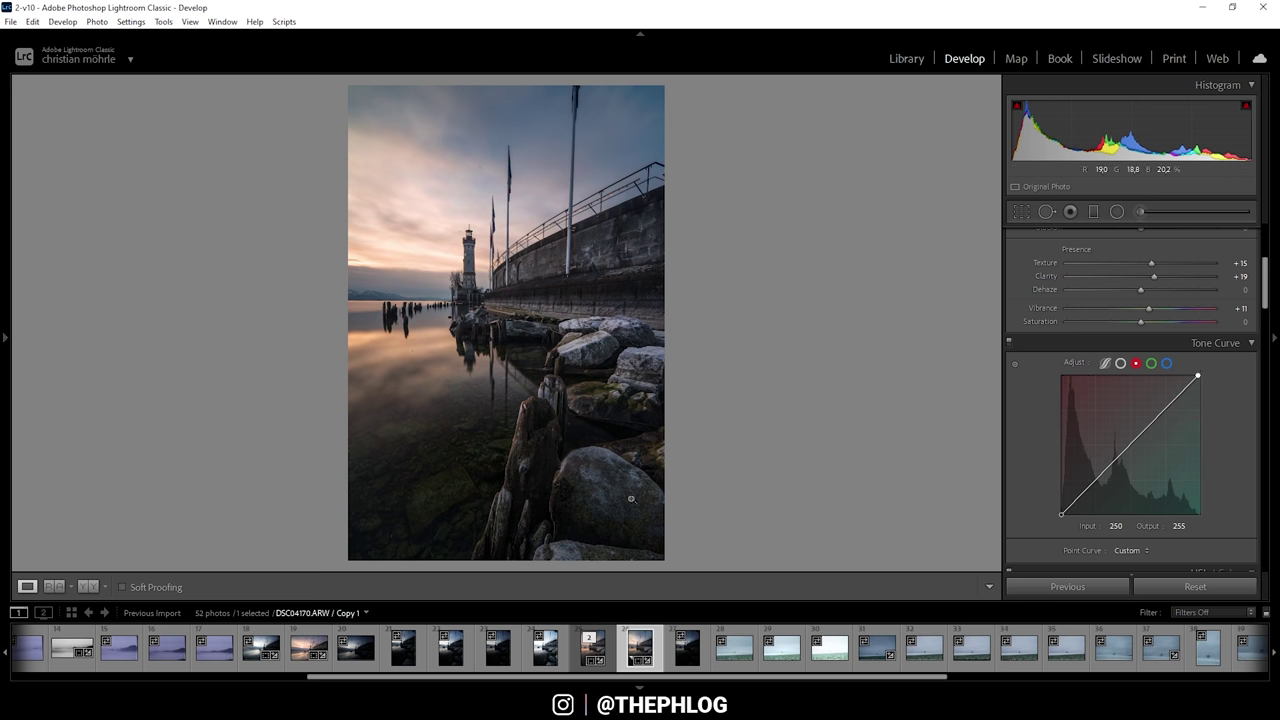
Step: Raise blue saturation in HSL to +18
{"action": "scroll", "coordinate": [1234, 384], "scroll_direction": "down", "scroll_amount": 4}
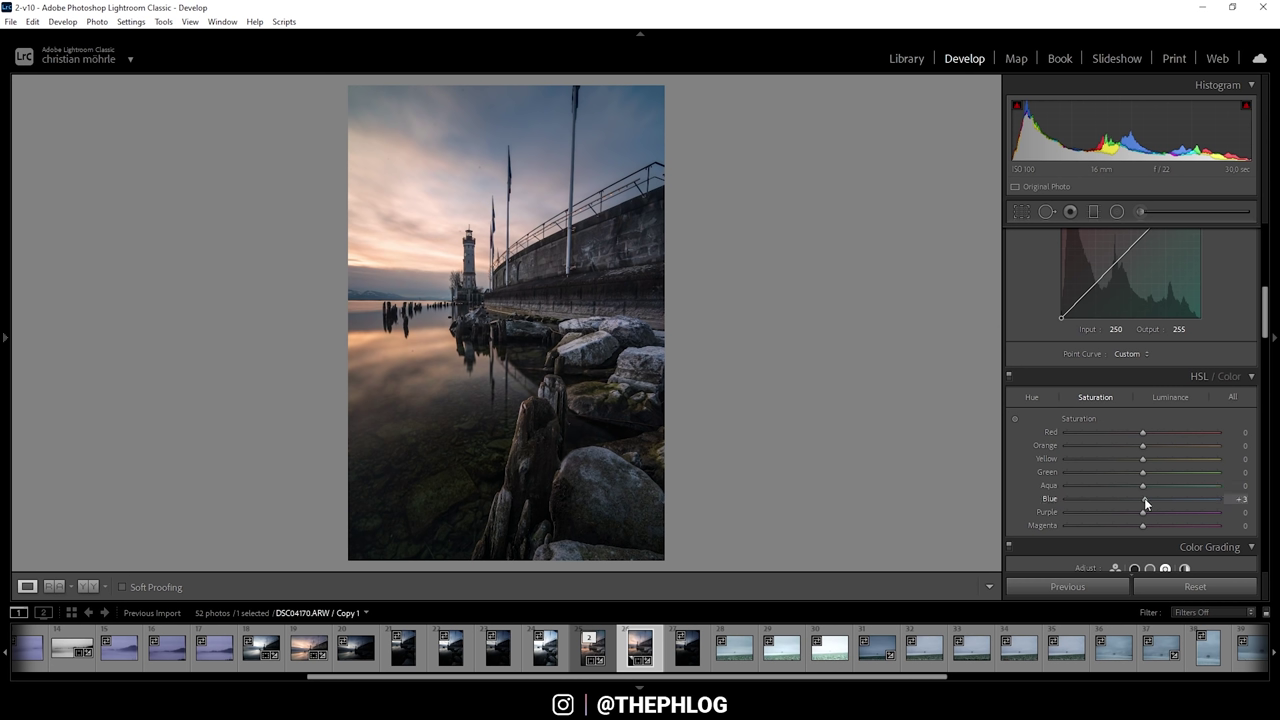
{"action": "left_click_drag", "start_coordinate": [1149, 498], "coordinate": [1151, 498]}
{"action": "left_click_drag", "start_coordinate": [1153, 498], "coordinate": [1157, 501]}
{"action": "scroll", "coordinate": [1124, 401], "scroll_direction": "down", "scroll_amount": 2}
{"action": "scroll", "coordinate": [1126, 400], "scroll_direction": "down", "scroll_amount": 2}
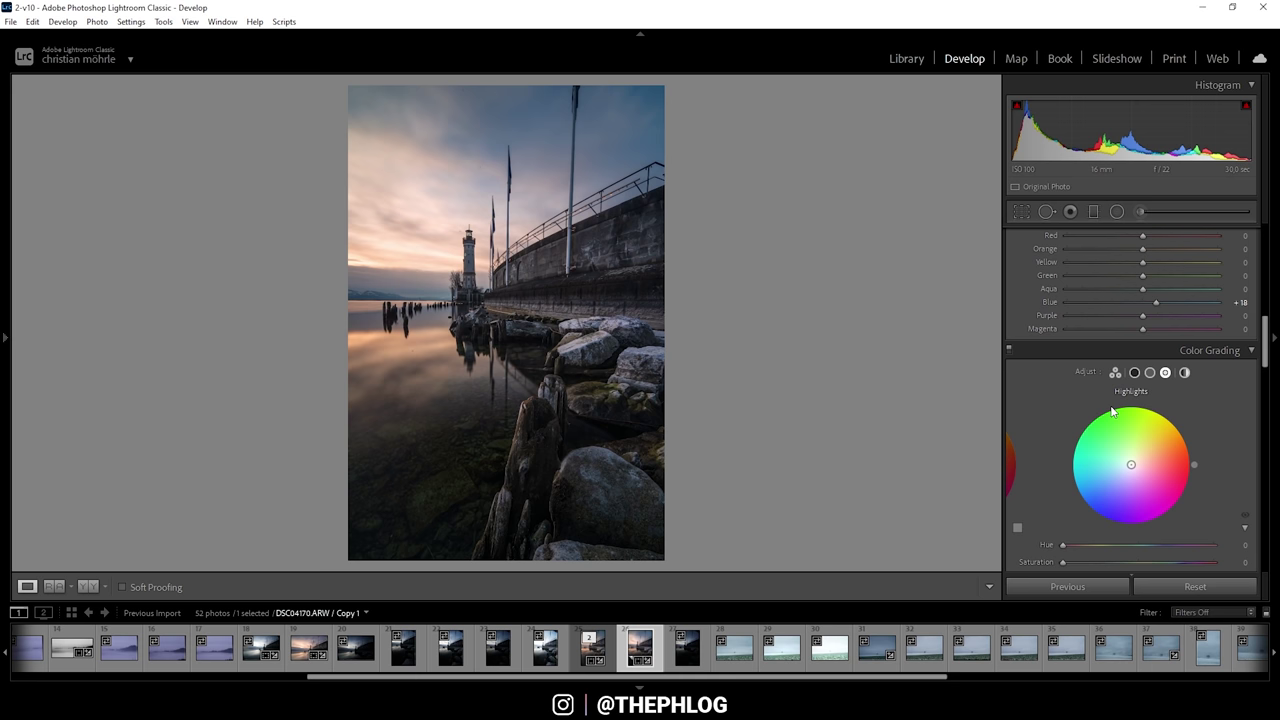
Step: Color-grade the highlights with a warm peach tint, hue 38, saturation 22
{"action": "scroll", "coordinate": [1184, 401], "scroll_direction": "down", "scroll_amount": 2}
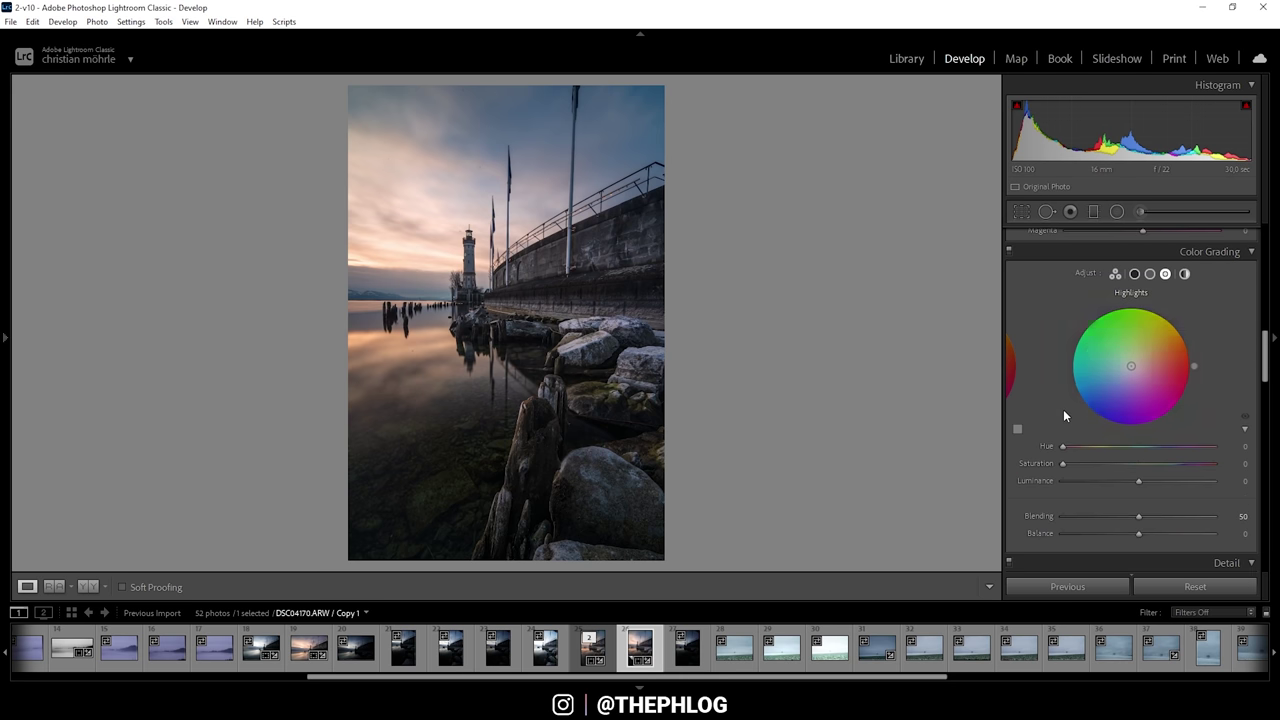
{"action": "left_click", "coordinate": [1165, 274]}
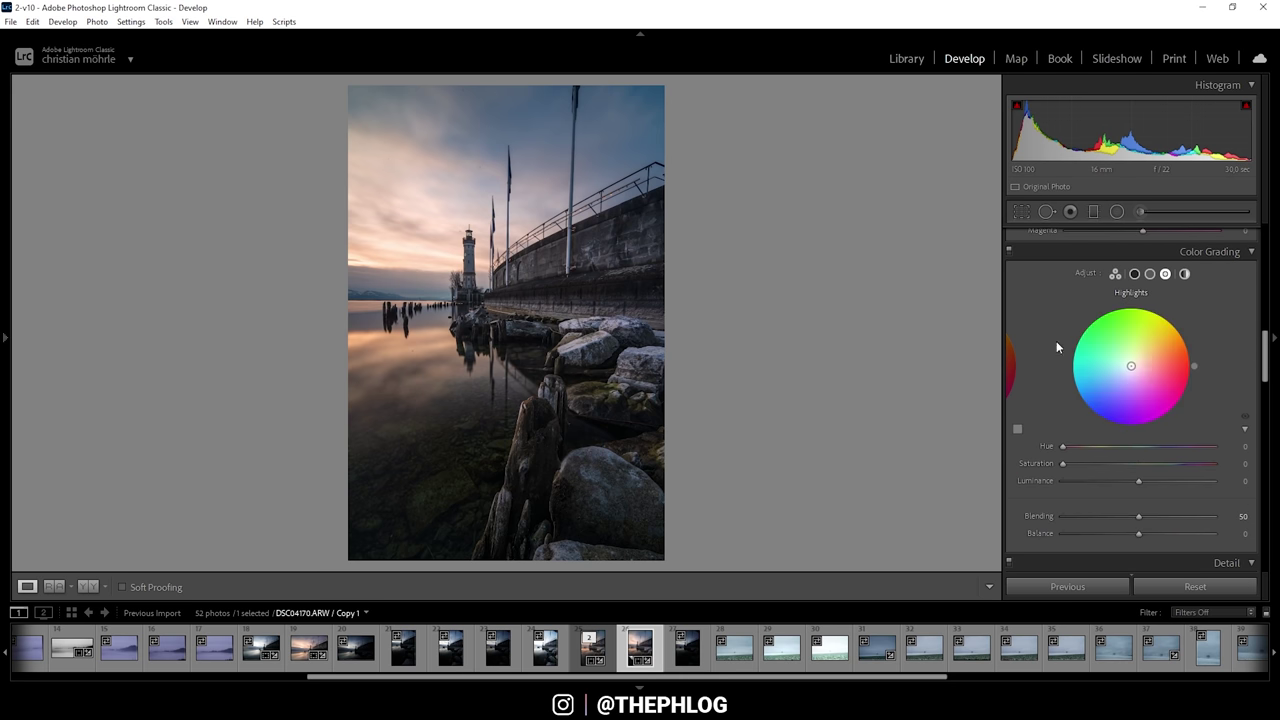
{"action": "left_click_drag", "start_coordinate": [1131, 366], "coordinate": [1147, 355]}
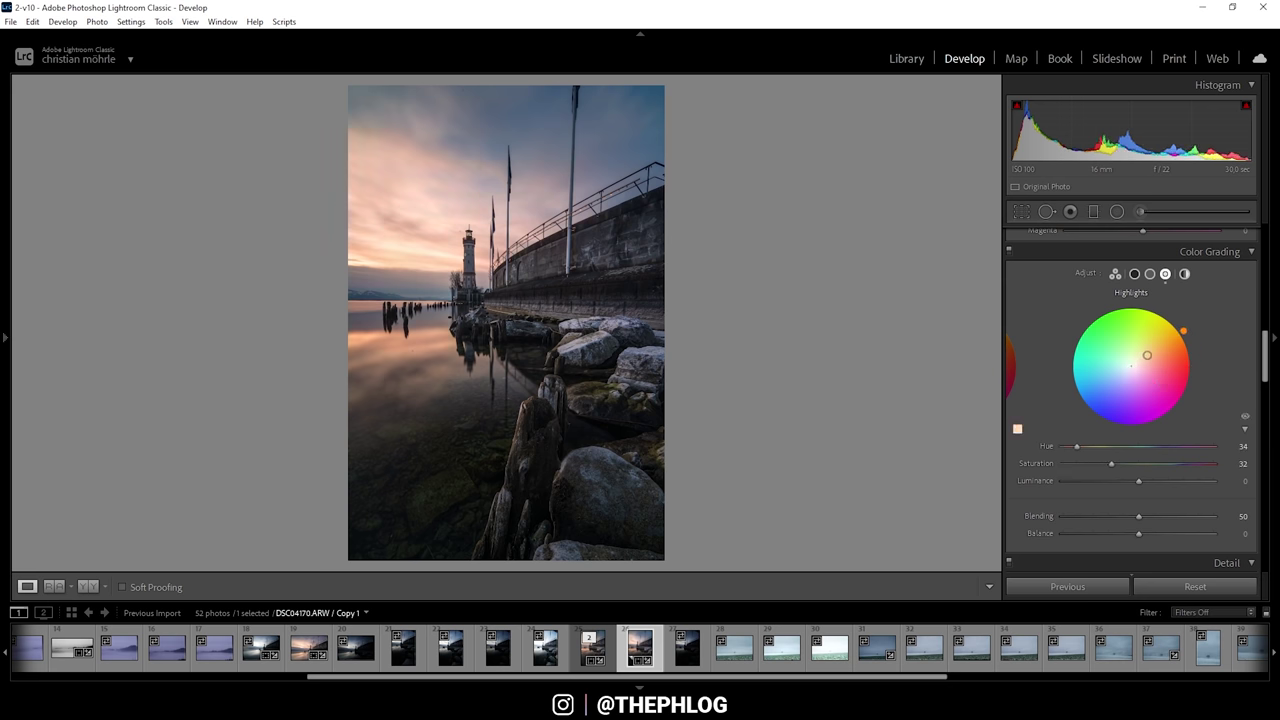
{"action": "left_click_drag", "start_coordinate": [1147, 355], "coordinate": [1148, 352]}
{"action": "left_click_drag", "start_coordinate": [1124, 464], "coordinate": [1097, 462]}
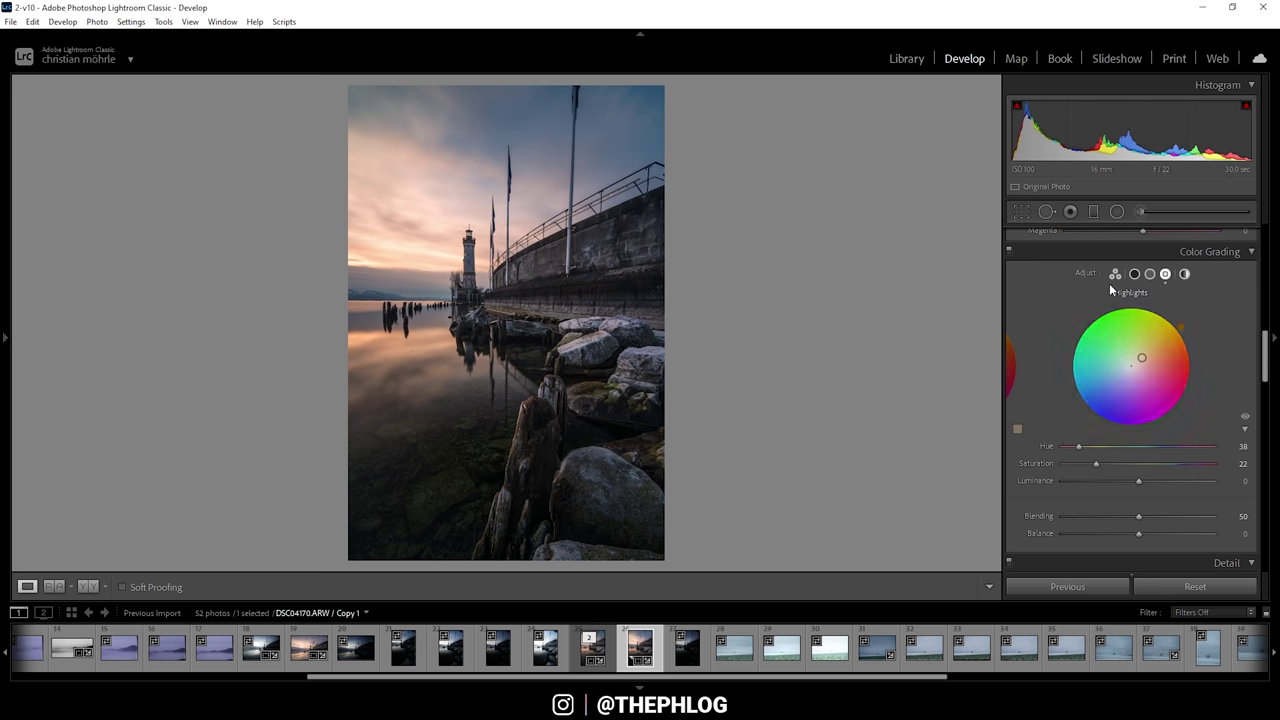
Step: Color-grade the shadows with a subtle blue tint, hue 232, saturation 10
{"action": "left_click", "coordinate": [1134, 273]}
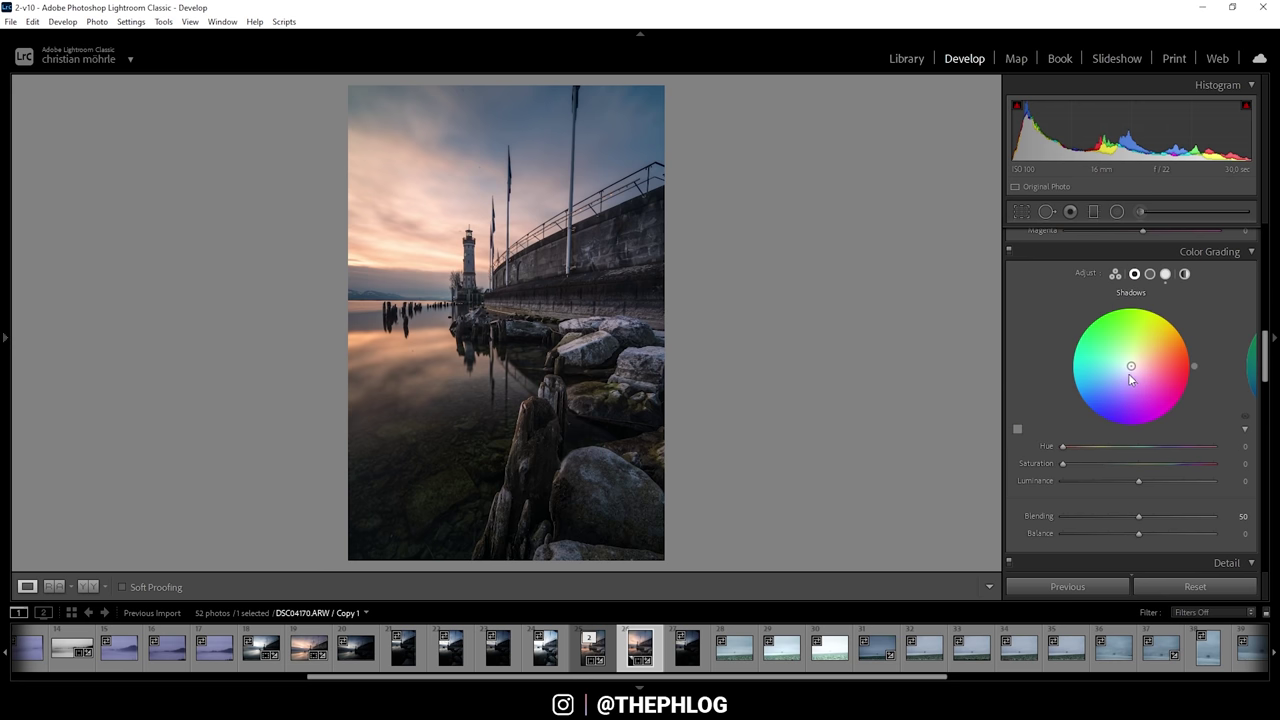
{"action": "left_click_drag", "start_coordinate": [1131, 366], "coordinate": [1122, 370]}
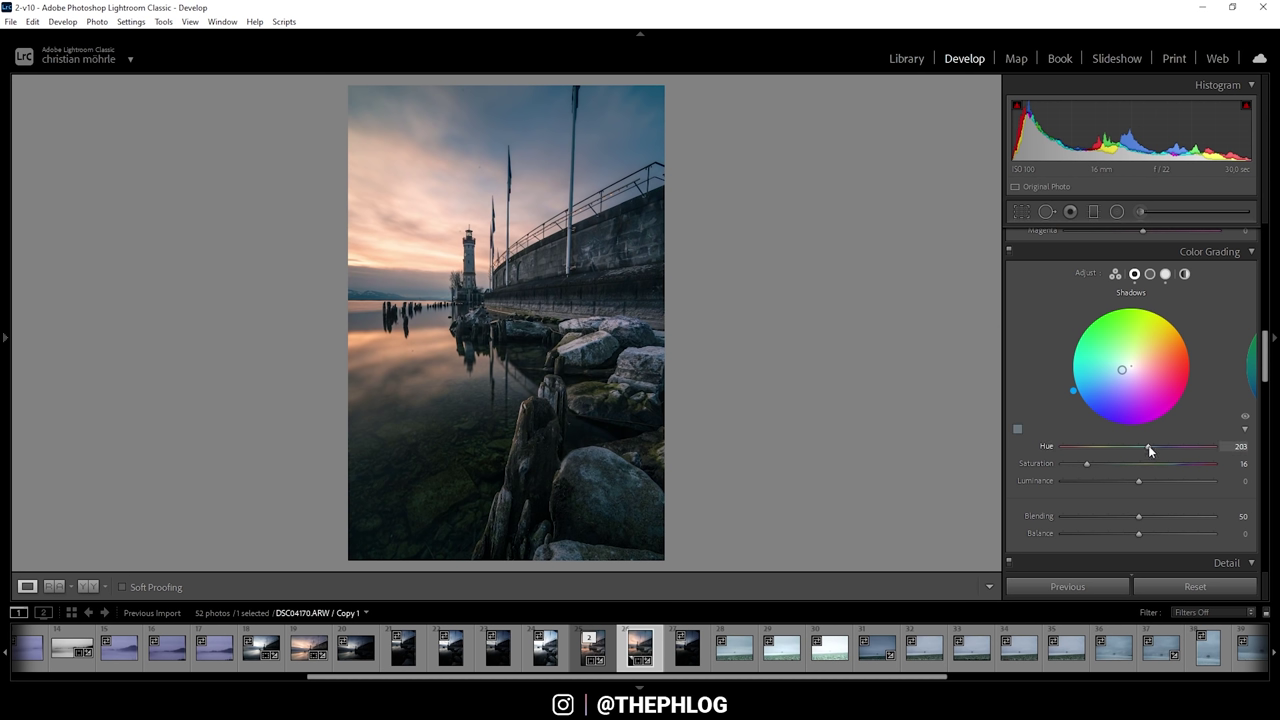
{"action": "left_click_drag", "start_coordinate": [1148, 447], "coordinate": [1160, 447]}
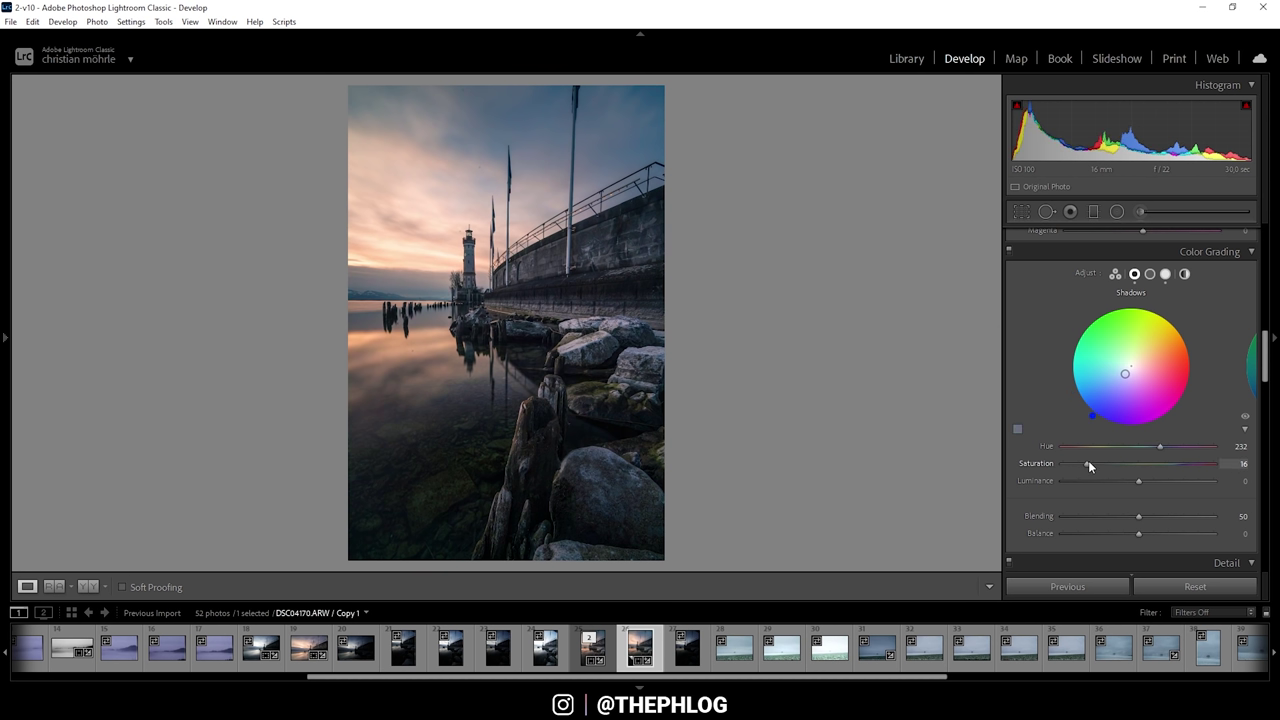
{"action": "left_click_drag", "start_coordinate": [1088, 463], "coordinate": [1080, 462]}
{"action": "left_click_drag", "start_coordinate": [1080, 463], "coordinate": [1076, 462]}
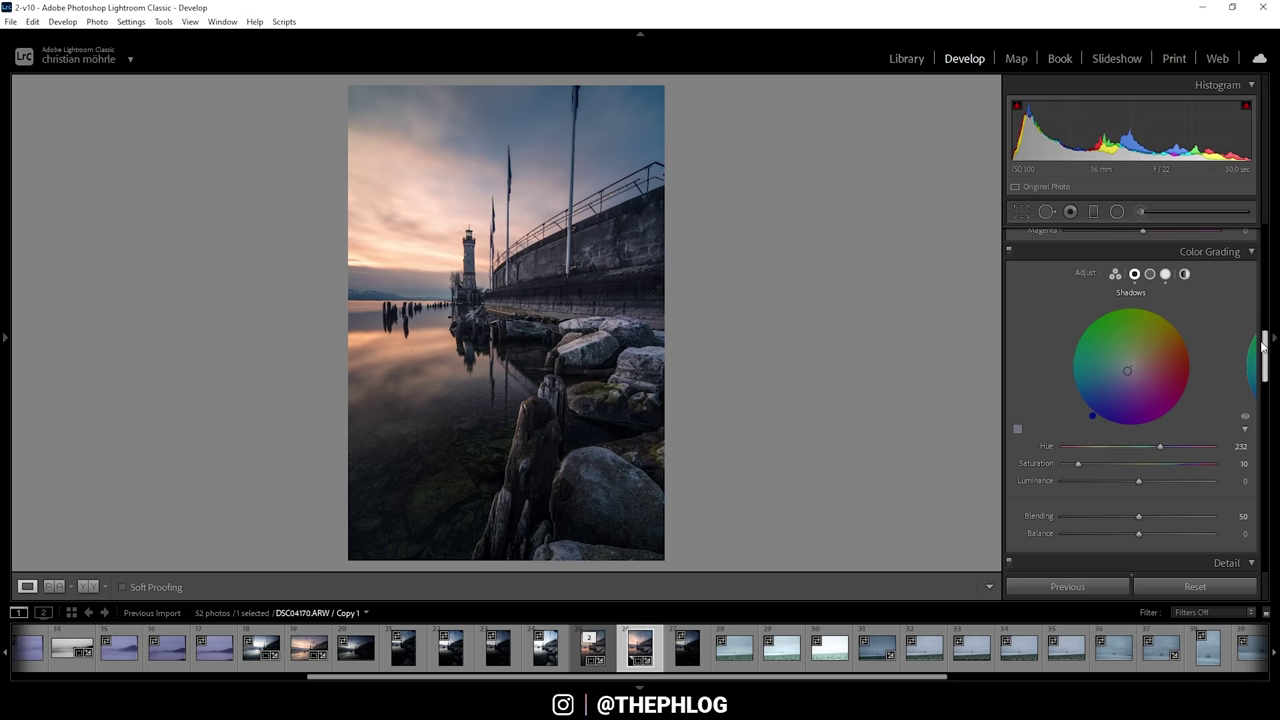
Step: Set calibration primary hues: Red -22, Green +15, Blue -6
{"action": "left_click_drag", "start_coordinate": [1265, 356], "coordinate": [1268, 545]}
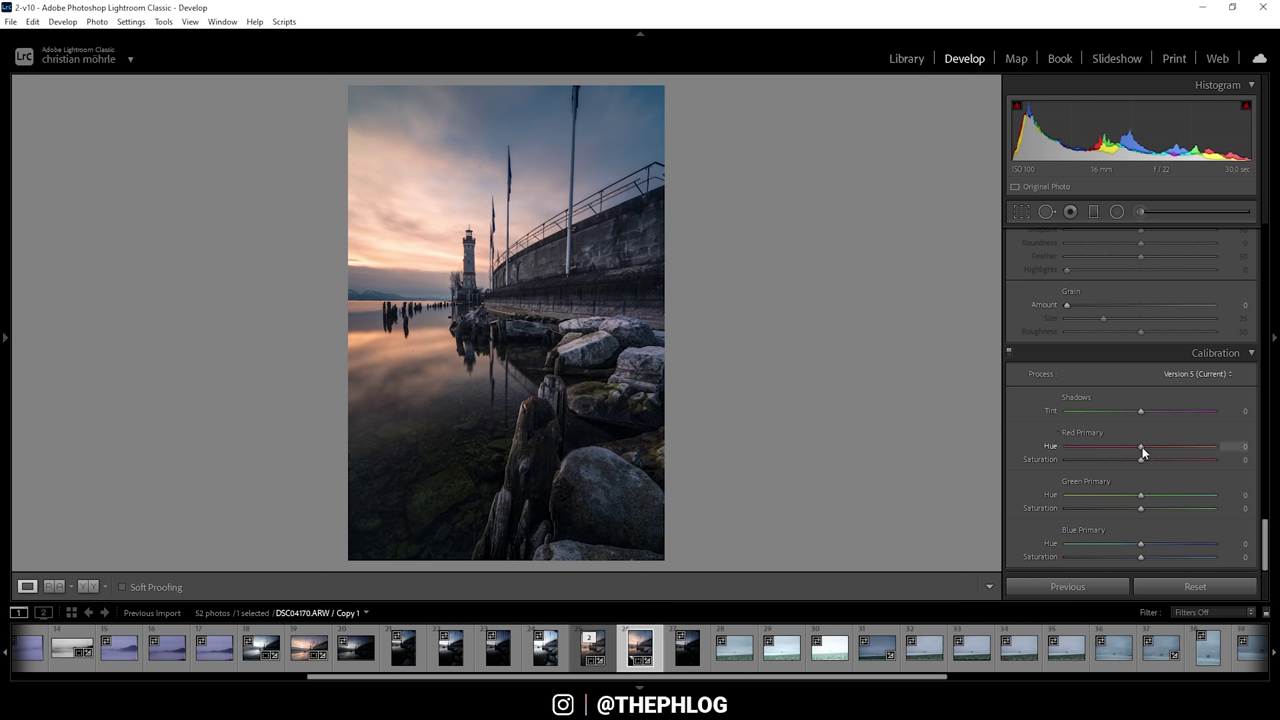
{"action": "left_click_drag", "start_coordinate": [1141, 446], "coordinate": [1138, 447]}
{"action": "left_click_drag", "start_coordinate": [1133, 449], "coordinate": [1124, 447]}
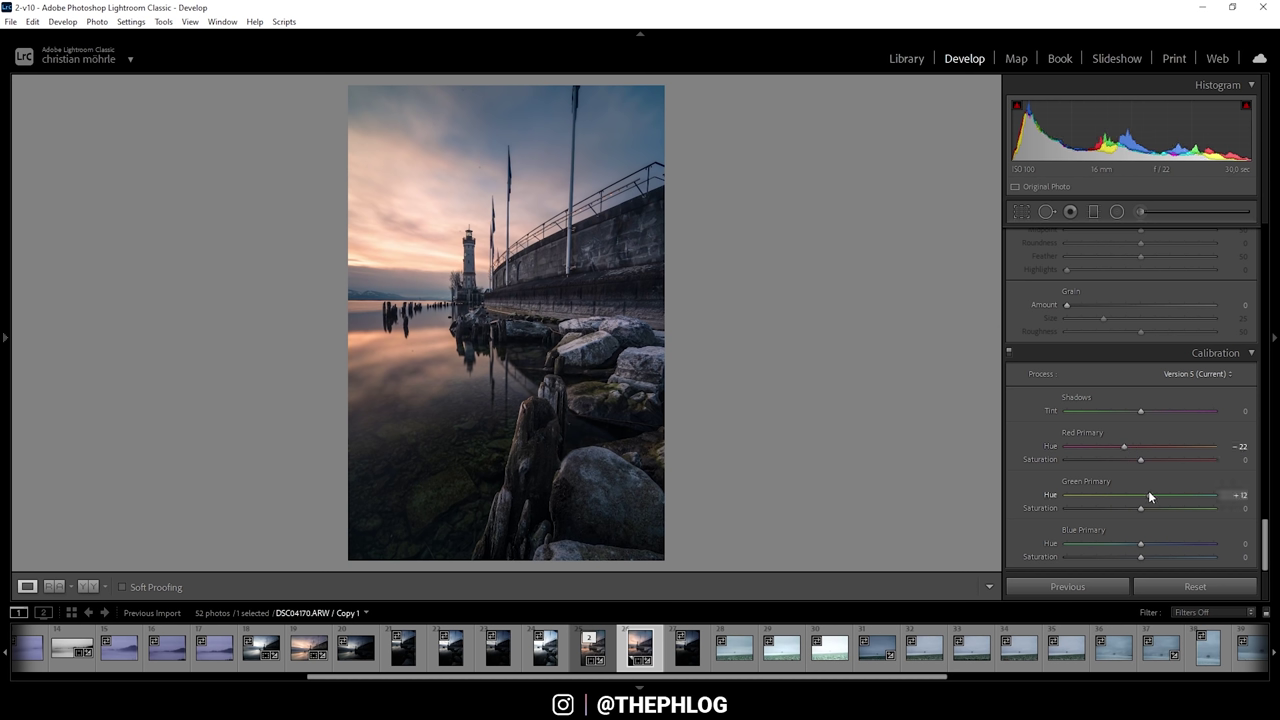
{"action": "left_click_drag", "start_coordinate": [1151, 494], "coordinate": [1157, 494]}
{"action": "left_click_drag", "start_coordinate": [1141, 543], "coordinate": [1137, 547]}
{"action": "left_click_drag", "start_coordinate": [1157, 494], "coordinate": [1151, 494]}
Step: Sharpen with Amount 62, Radius 0.5, Detail 100 and Masking 54, then edit in Photoshop
{"action": "scroll", "coordinate": [1113, 468], "scroll_direction": "up", "scroll_amount": 5}
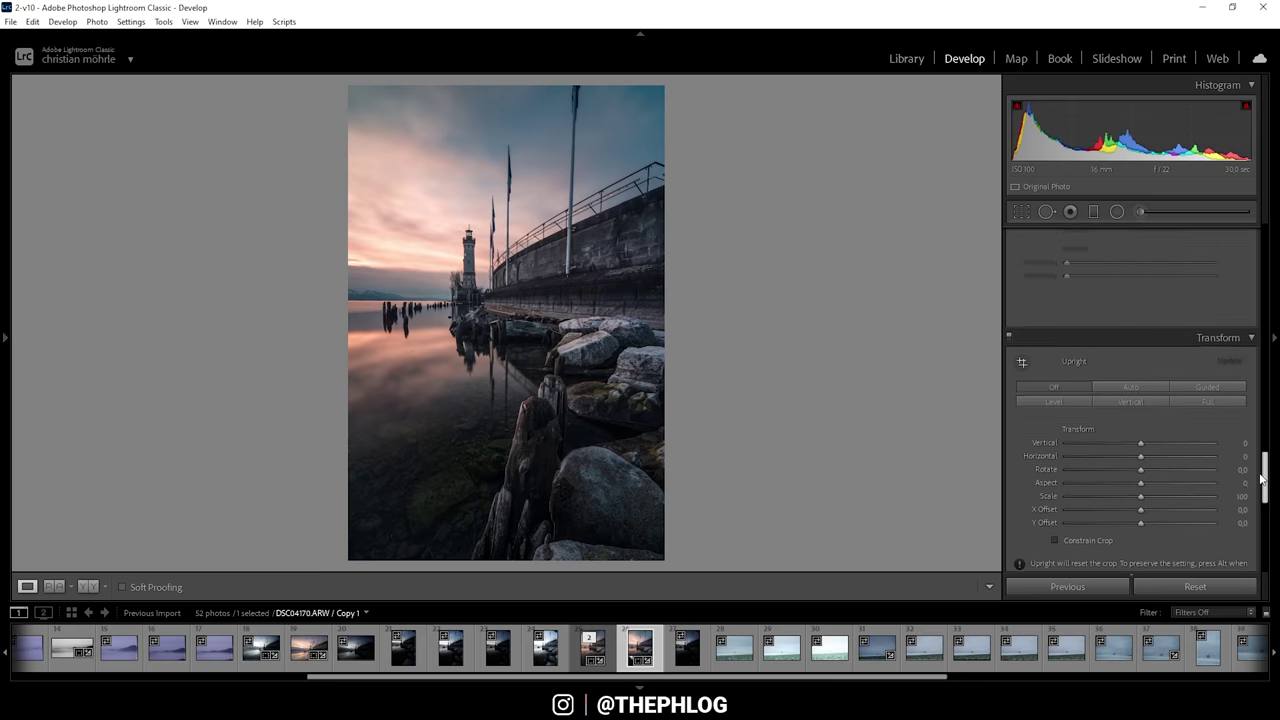
{"action": "scroll", "coordinate": [1150, 440], "scroll_direction": "up", "scroll_amount": 5}
{"action": "scroll", "coordinate": [1200, 410], "scroll_direction": "up", "scroll_amount": 3}
{"action": "scroll", "coordinate": [1239, 385], "scroll_direction": "down", "scroll_amount": 3}
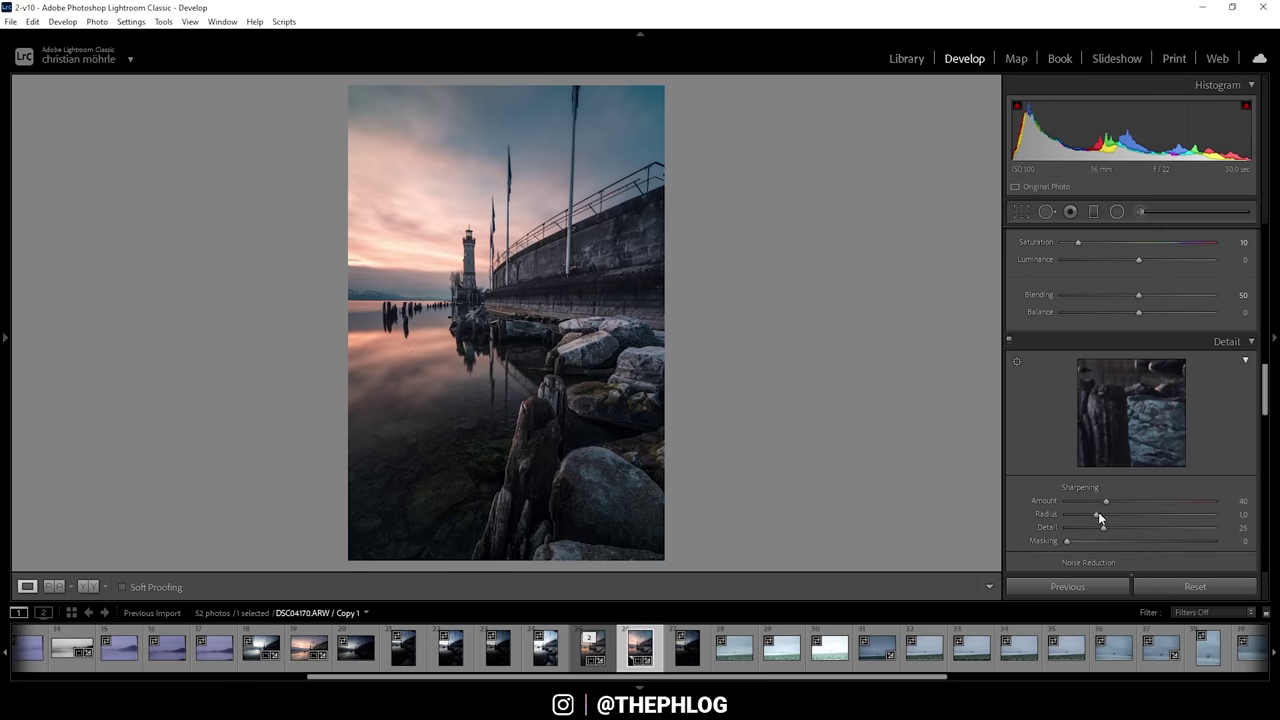
{"action": "mouse_move", "coordinate": [1105, 501]}
{"action": "left_mouse_down"}
{"action": "mouse_move", "coordinate": [1118, 501]}
{"action": "mouse_move", "coordinate": [1066, 514]}
{"action": "mouse_move", "coordinate": [1214, 527]}
{"action": "left_mouse_up"}
{"action": "left_click_drag", "start_coordinate": [1066, 540], "coordinate": [1146, 541]}
{"action": "right_click", "coordinate": [629, 657]}
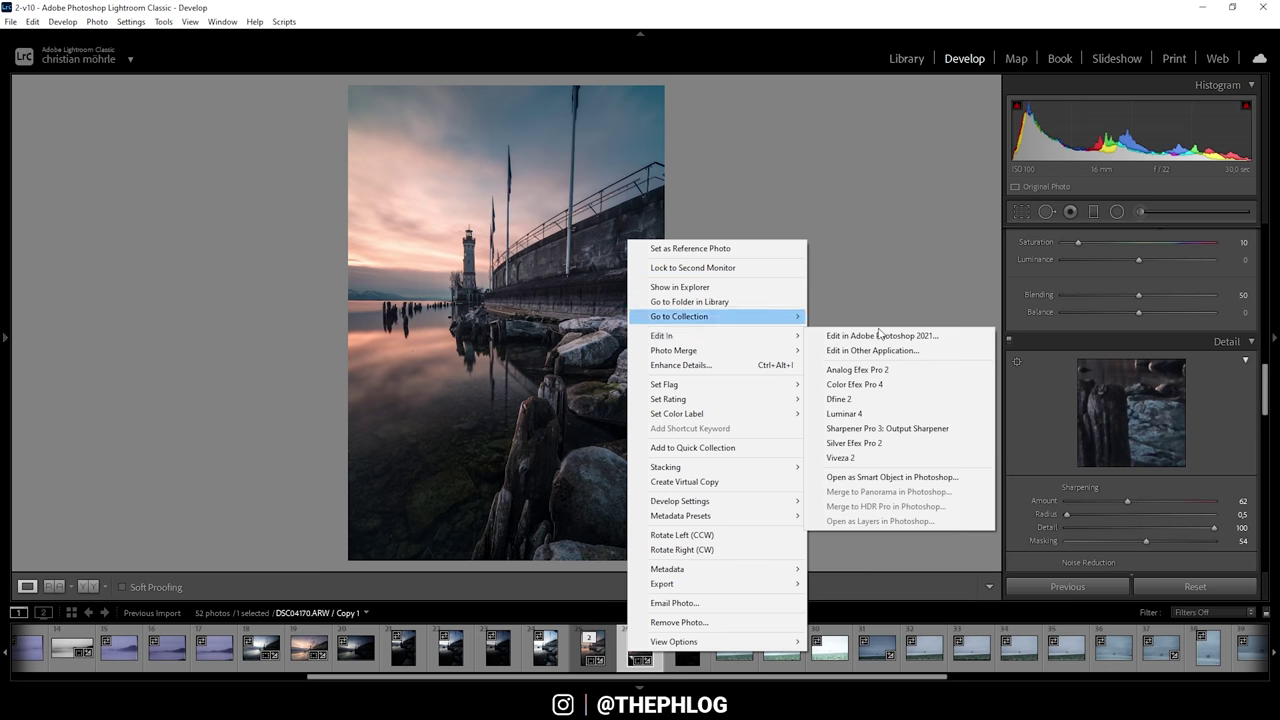
{"action": "mouse_move", "coordinate": [700, 336]}
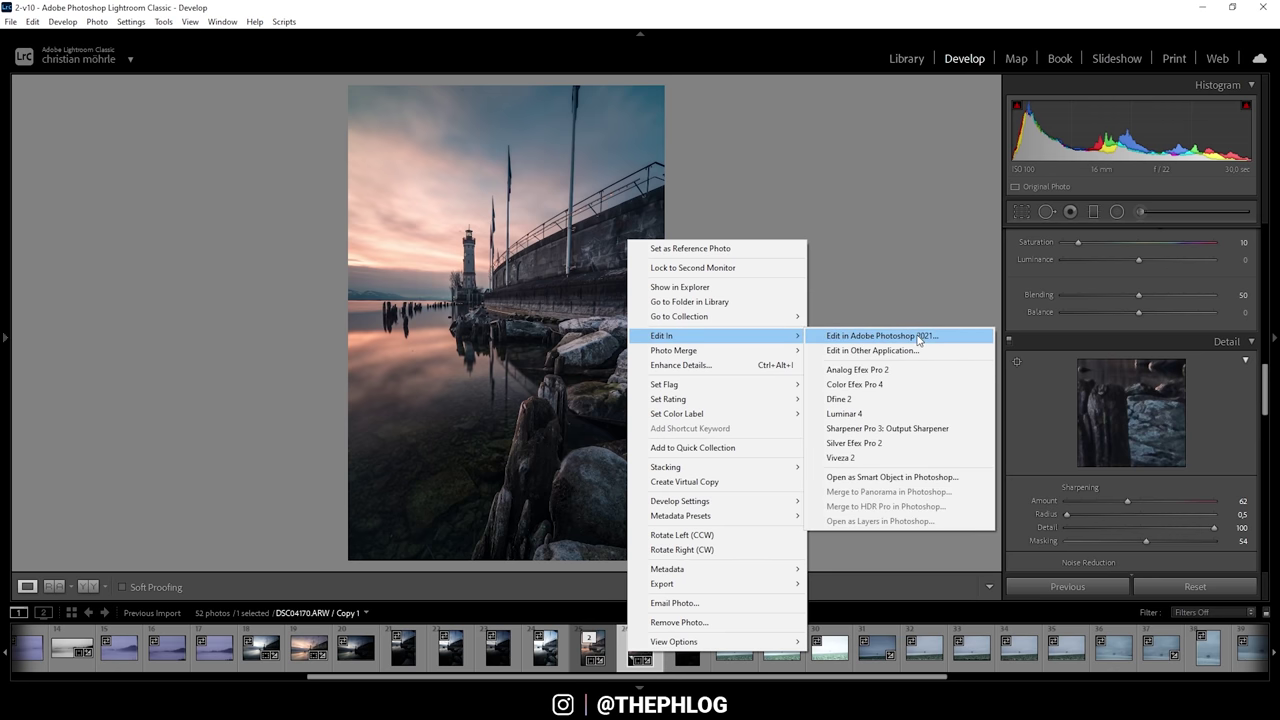
{"action": "left_click", "coordinate": [918, 338]}
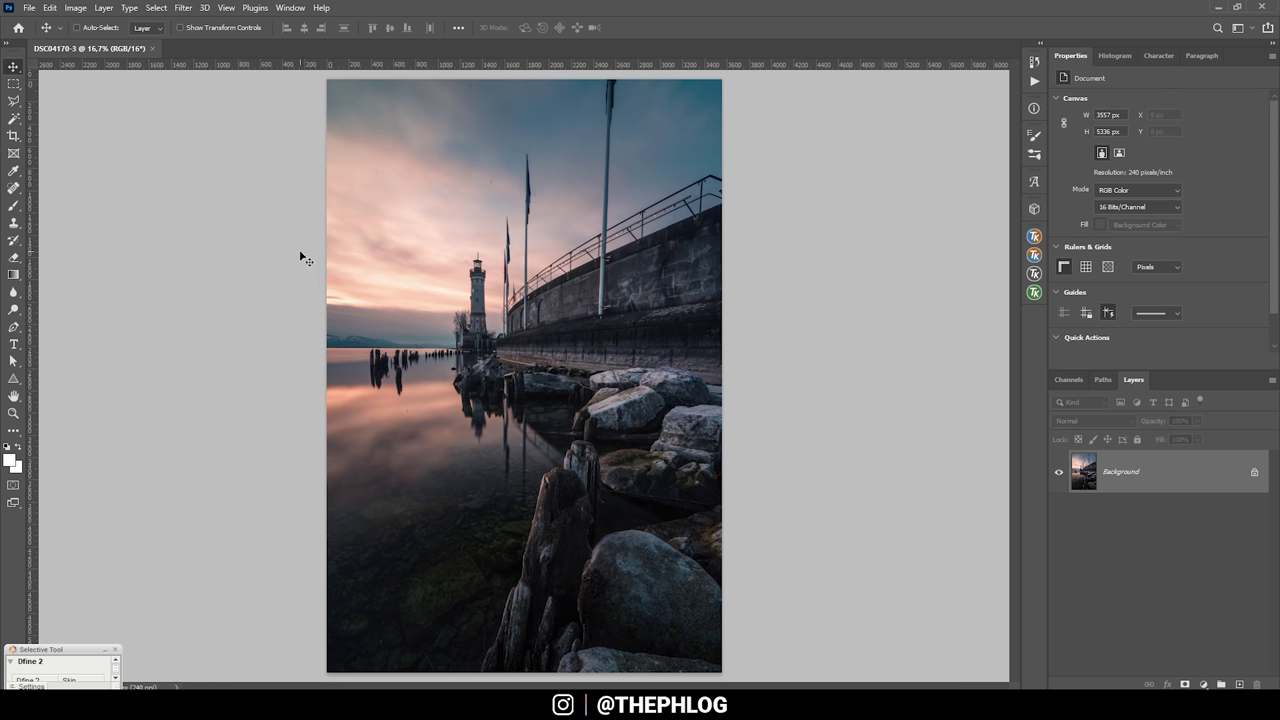
Step: Add a Soft Light layer and a brush loaded with sampled sky colour at about 12% opacity
{"action": "left_click", "coordinate": [1239, 684]}
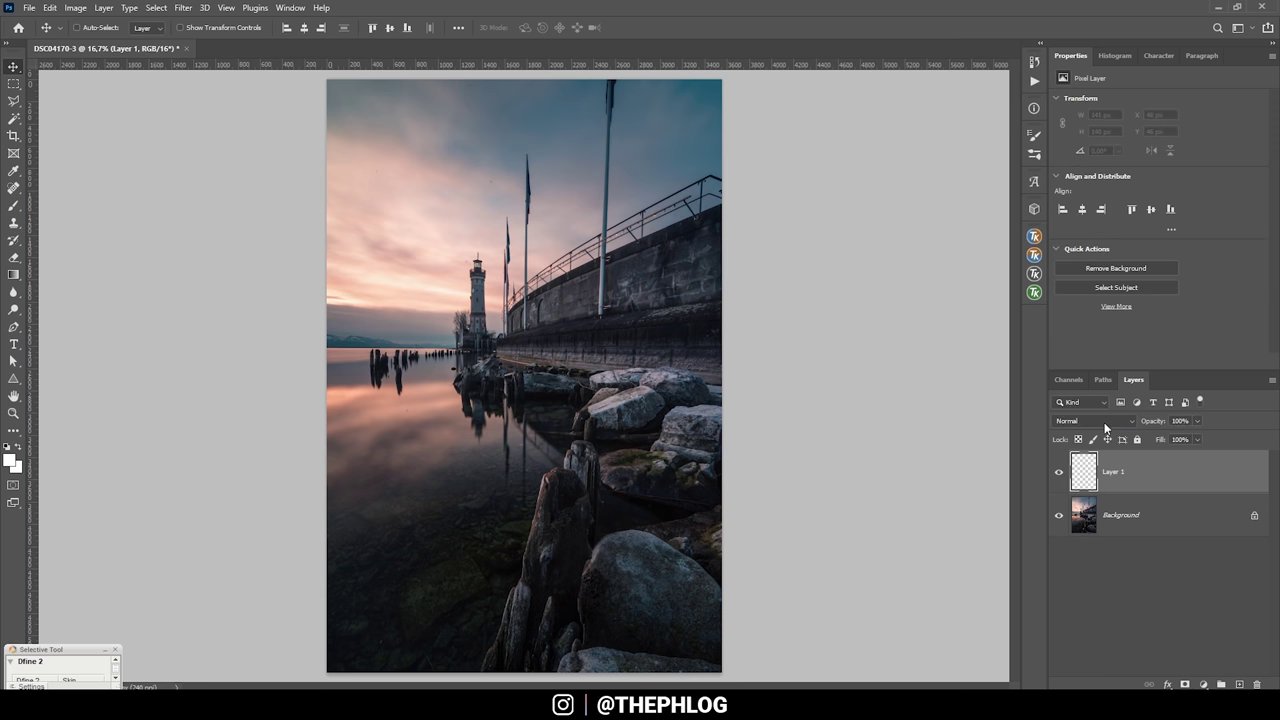
{"action": "left_click", "coordinate": [1104, 421]}
{"action": "left_click", "coordinate": [1100, 535]}
{"action": "key", "text": "b"}
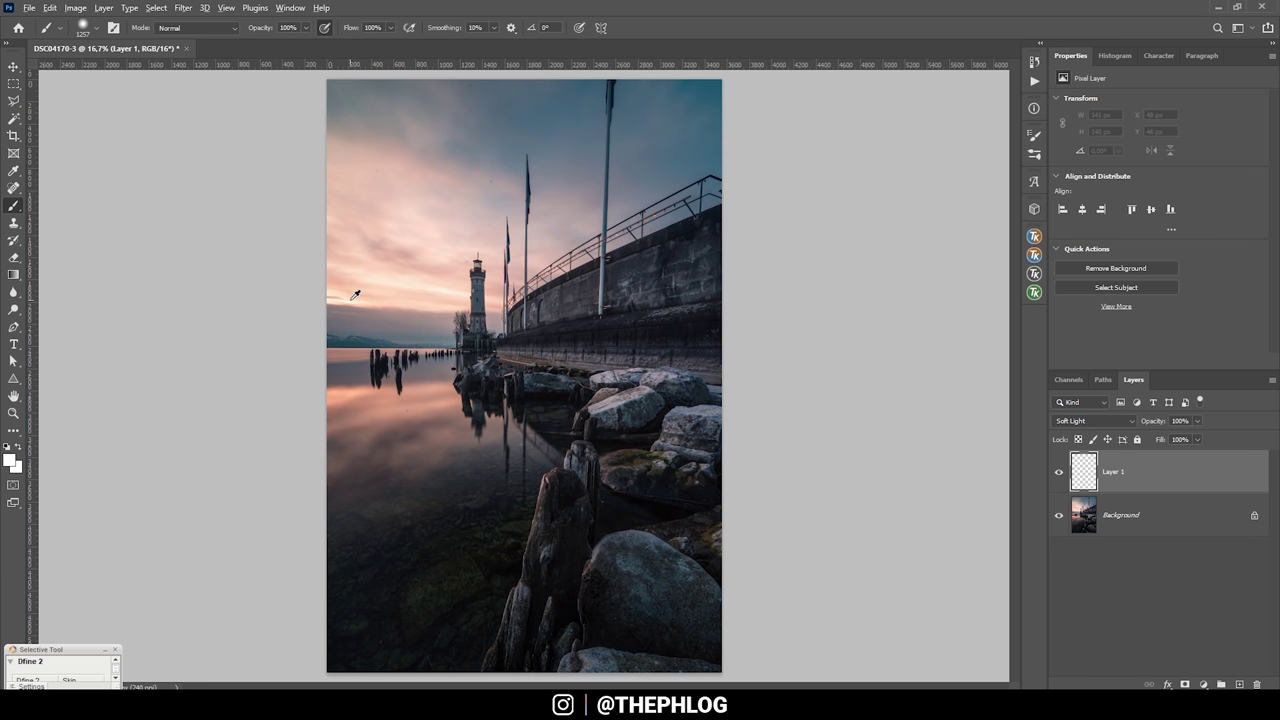
{"action": "left_click", "coordinate": [355, 296], "text": "alt"}
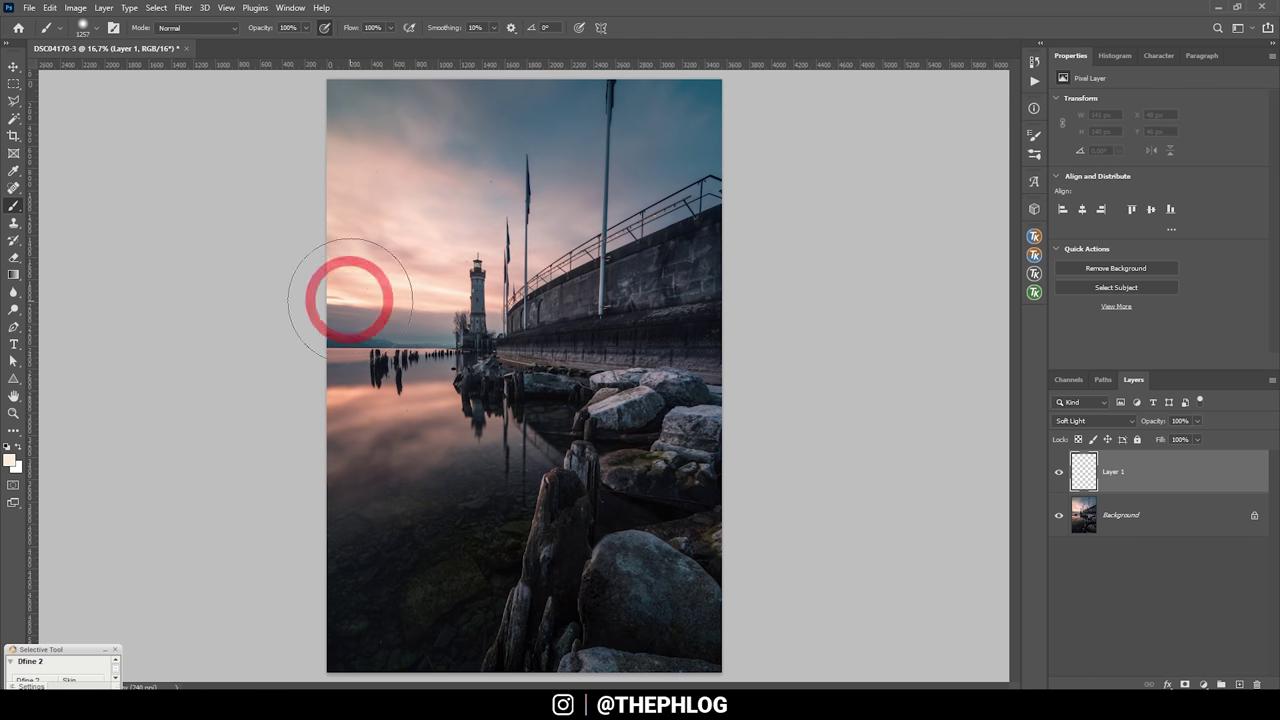
{"action": "left_click", "coordinate": [306, 28]}
{"action": "left_click_drag", "start_coordinate": [306, 45], "coordinate": [253, 46]}
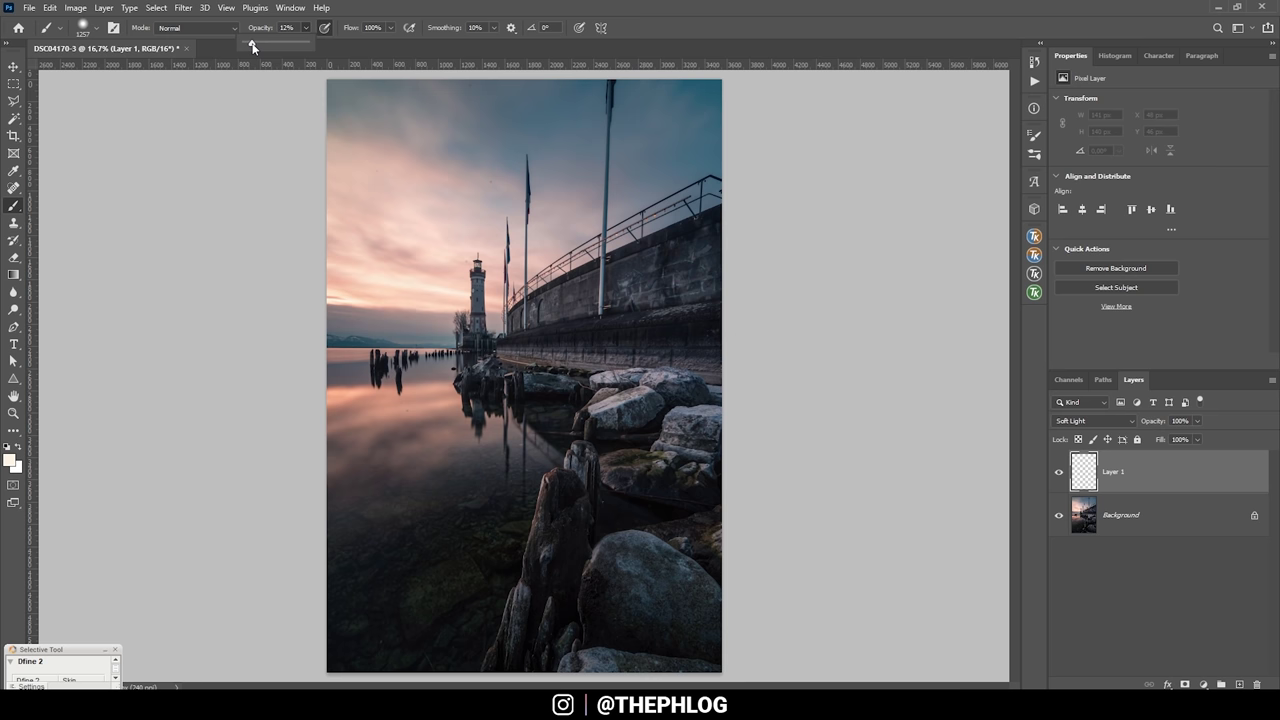
Step: Paint a faint warm glow over the left sky and water near the horizon
{"action": "left_click_drag", "start_coordinate": [329, 307], "coordinate": [400, 300]}
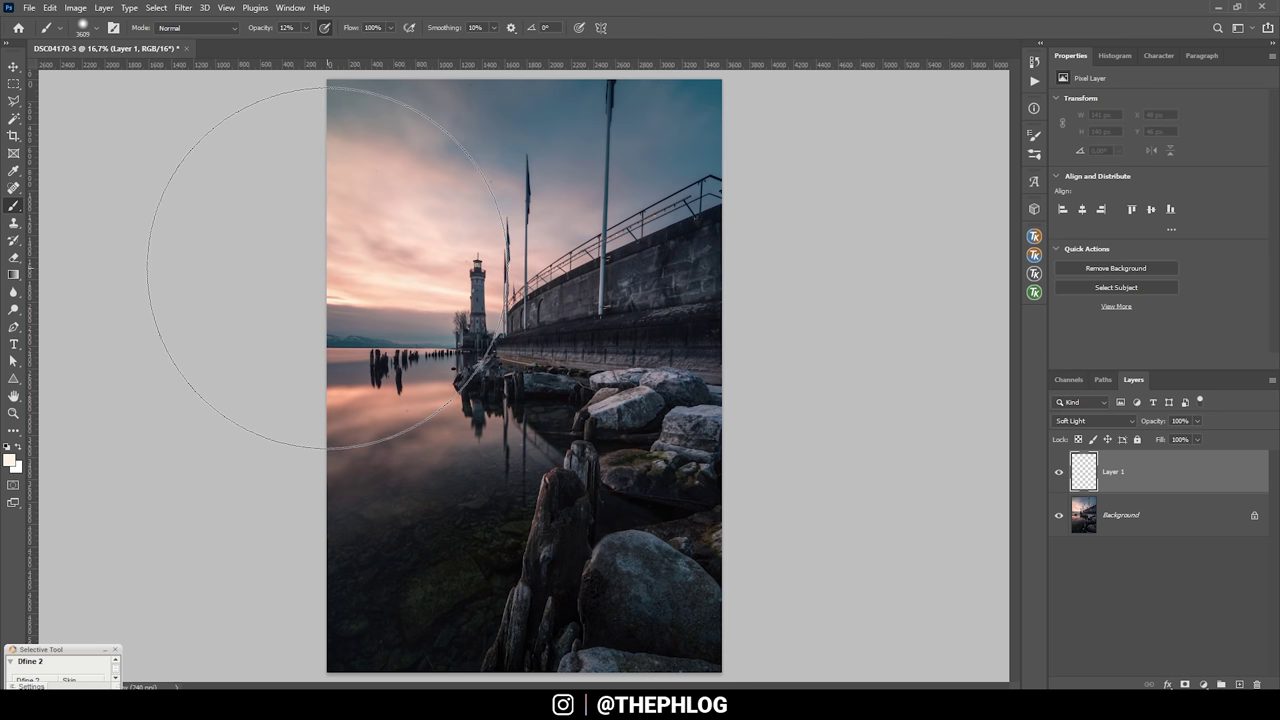
{"action": "left_click_drag", "start_coordinate": [337, 309], "coordinate": [300, 309]}
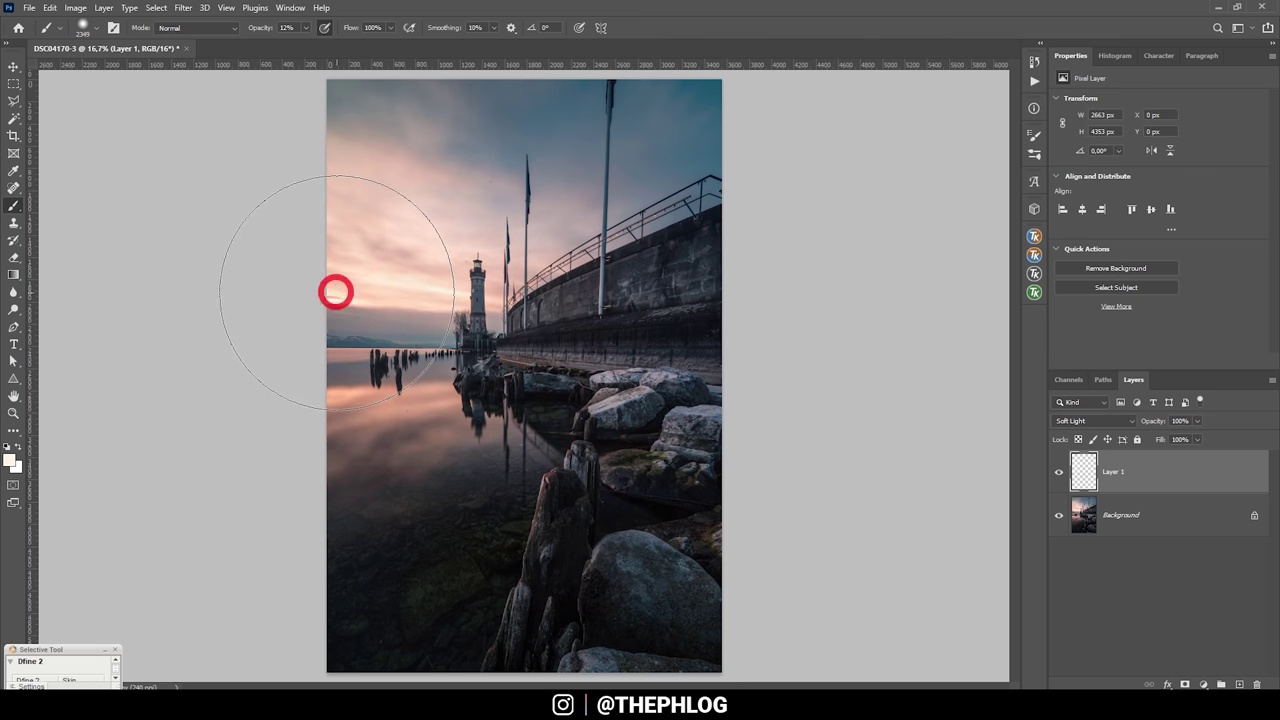
{"action": "left_click_drag", "start_coordinate": [336, 292], "coordinate": [311, 291]}
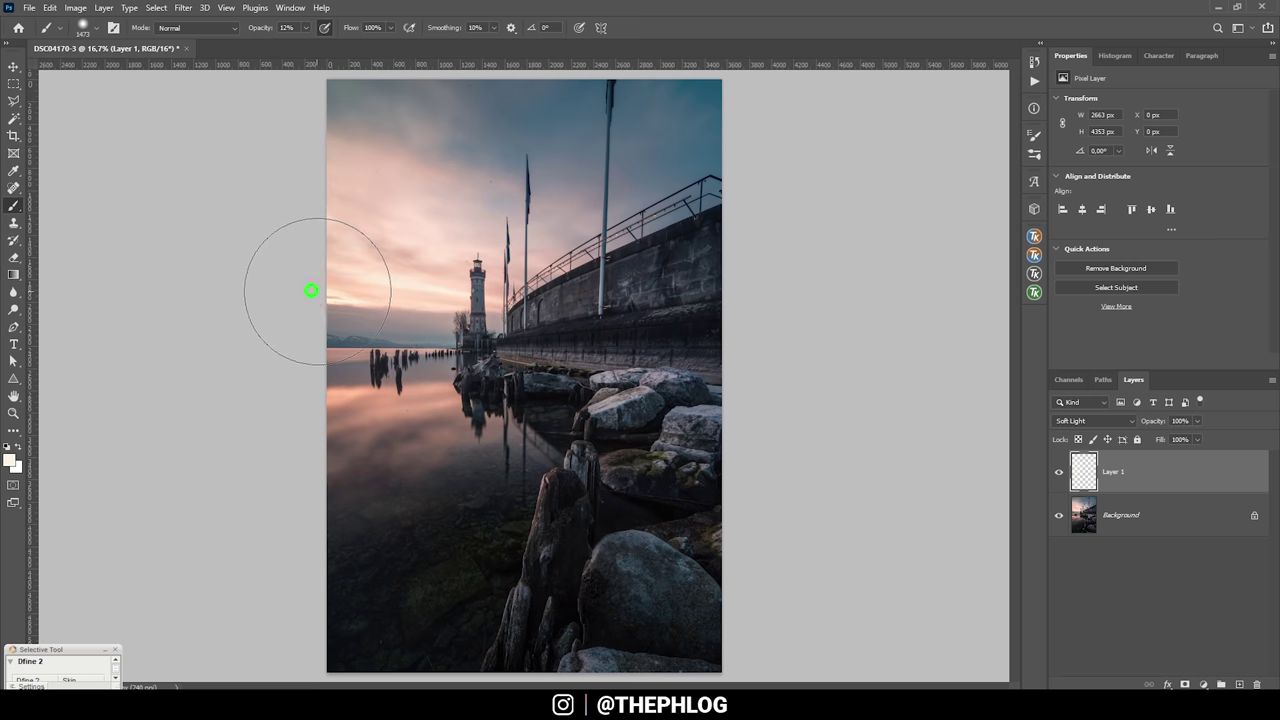
{"action": "left_click", "coordinate": [370, 393]}
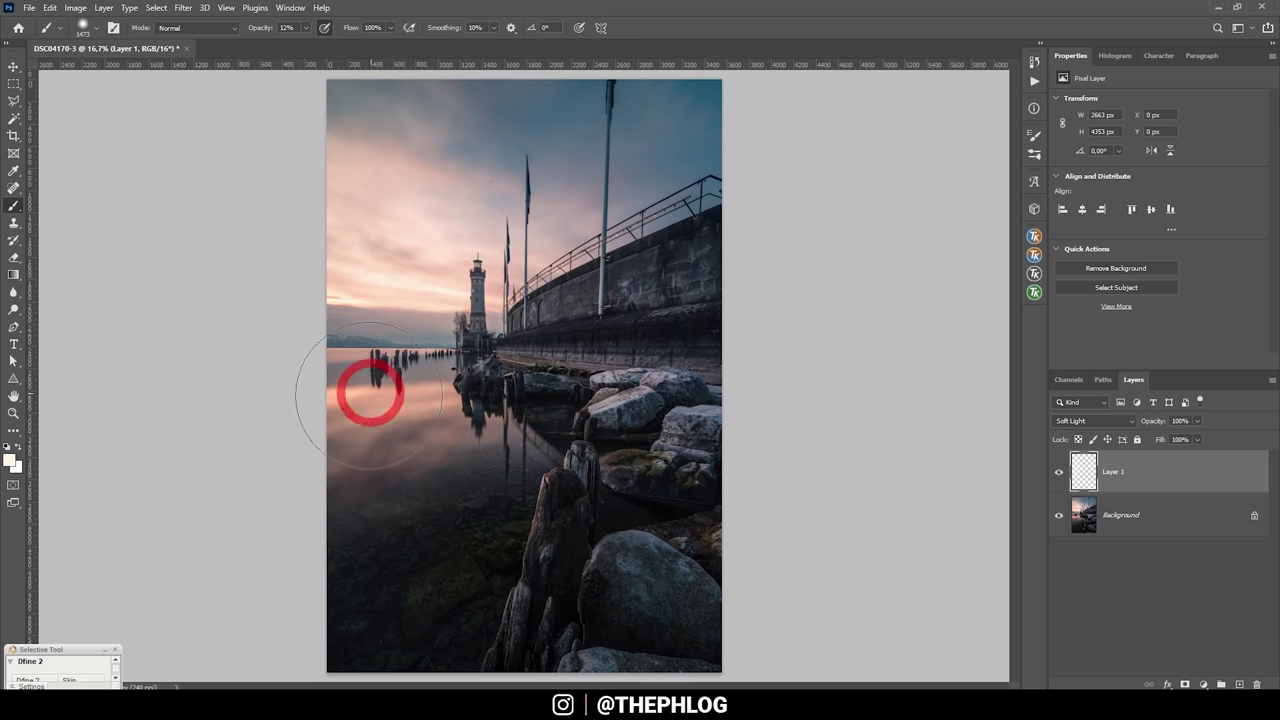
{"action": "left_click_drag", "start_coordinate": [370, 393], "coordinate": [403, 391]}
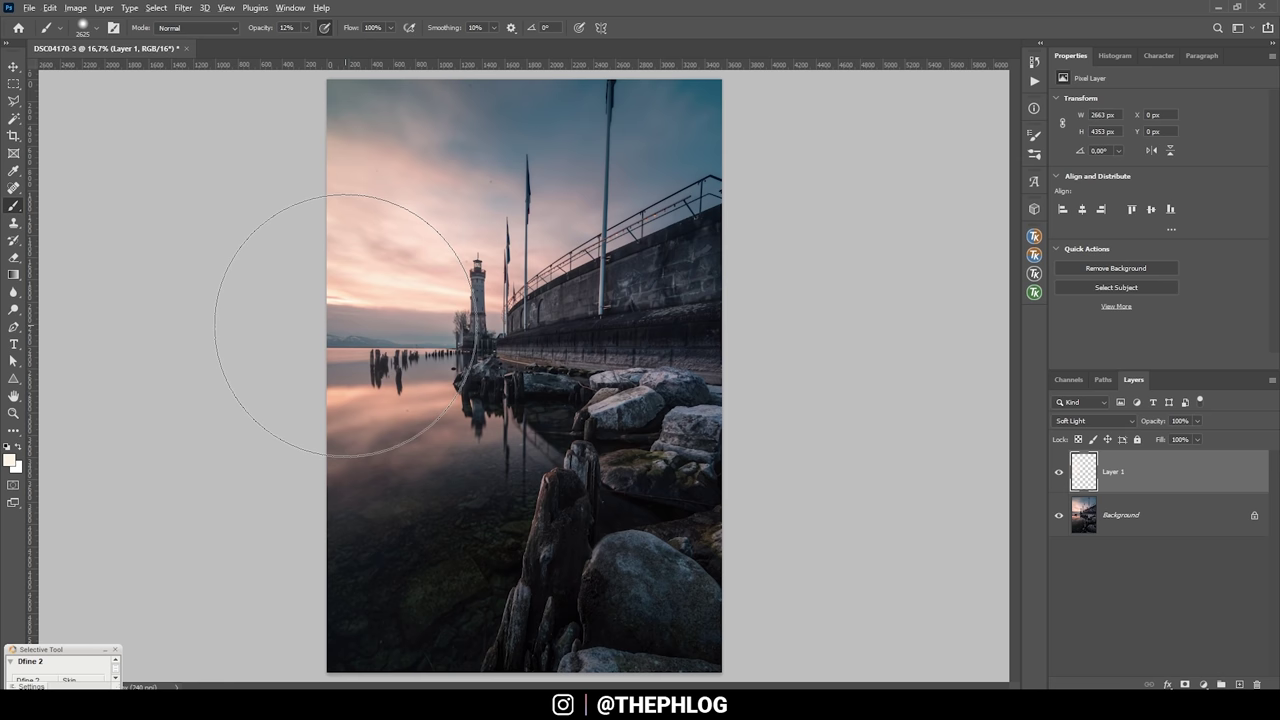
{"action": "left_click_drag", "start_coordinate": [342, 325], "coordinate": [305, 325]}
{"action": "left_click", "coordinate": [1056, 472]}
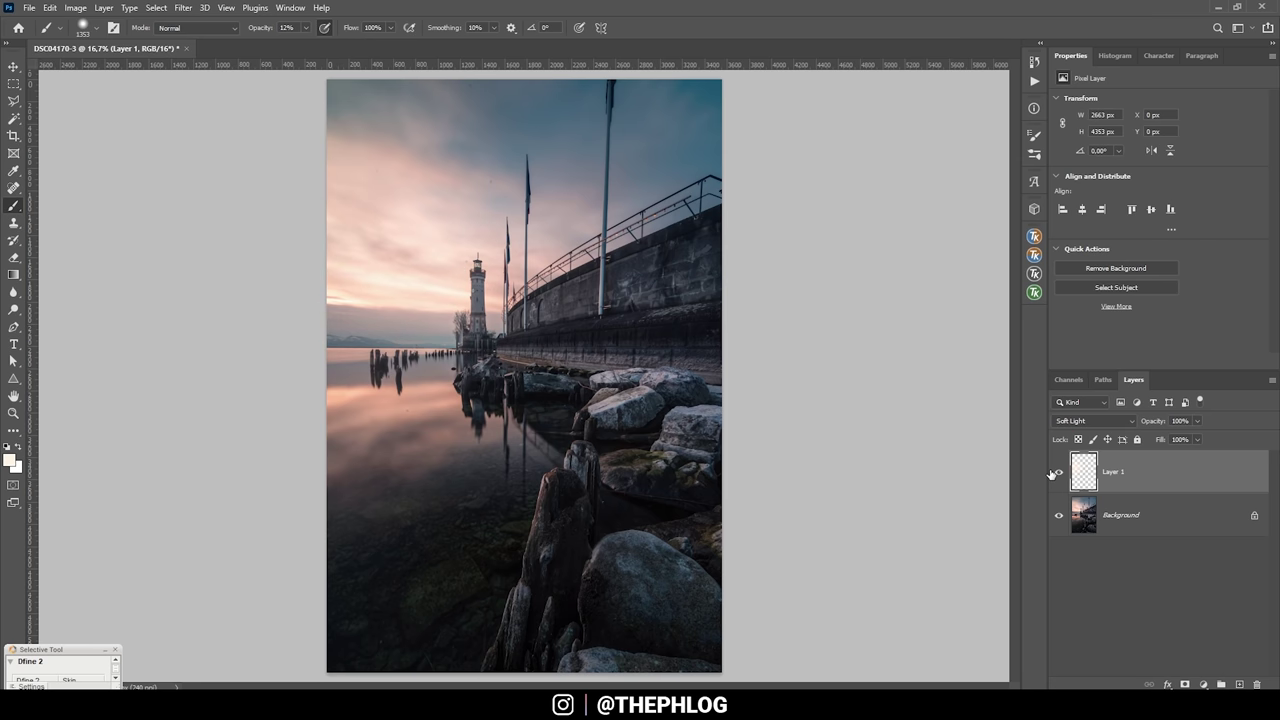
{"action": "left_click", "coordinate": [1166, 510]}
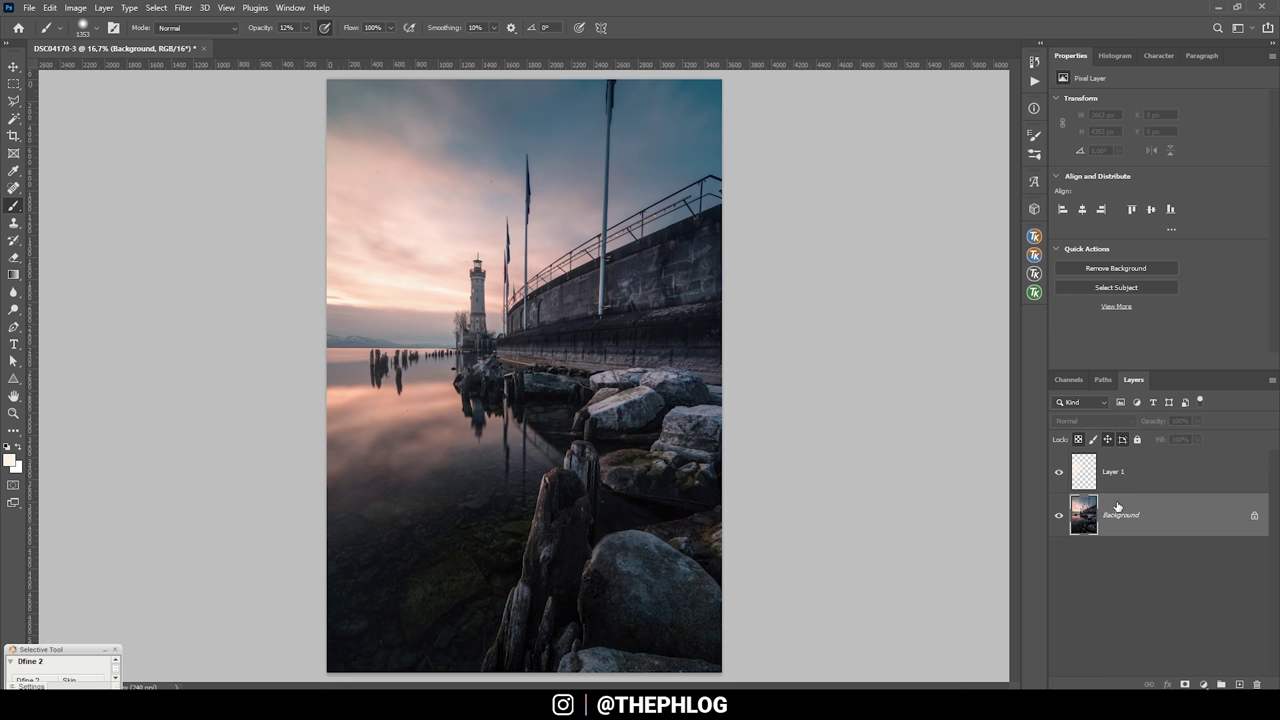
Step: Duplicate the Background layer and ready an enlarged Content-Aware Spot Healing Brush
{"action": "key", "text": "ctrl+j"}
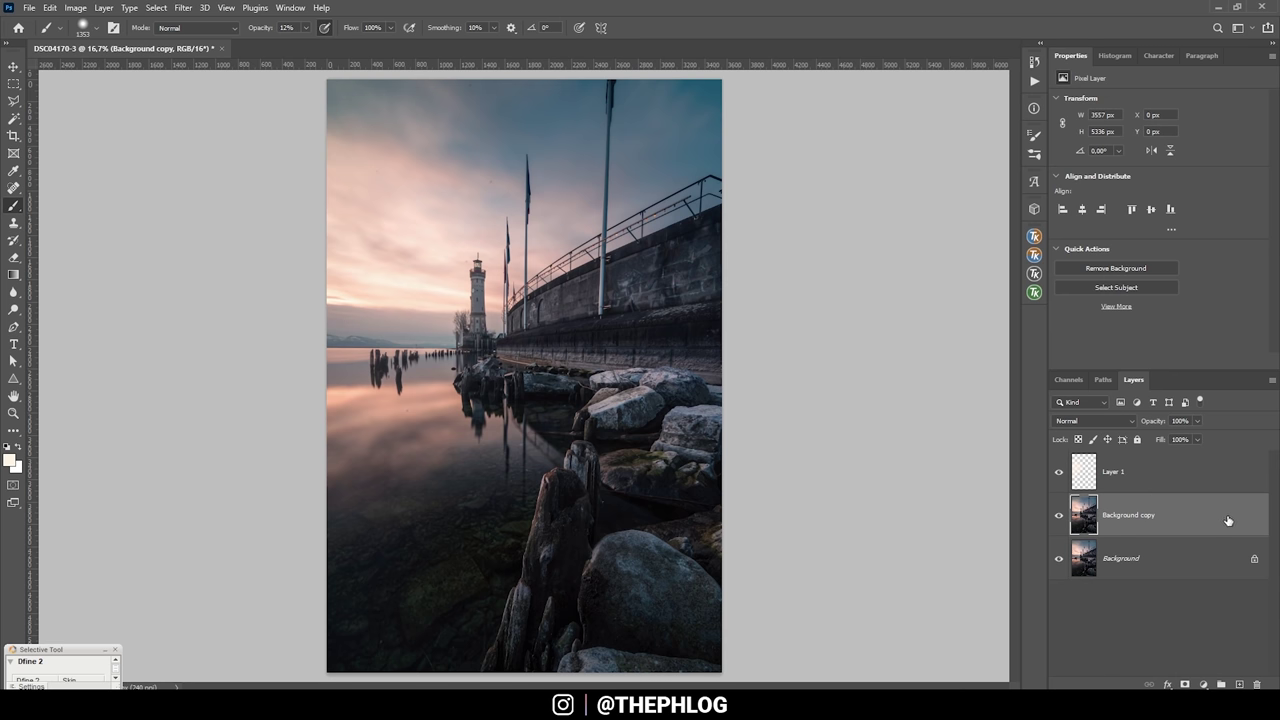
{"action": "left_click", "coordinate": [14, 189]}
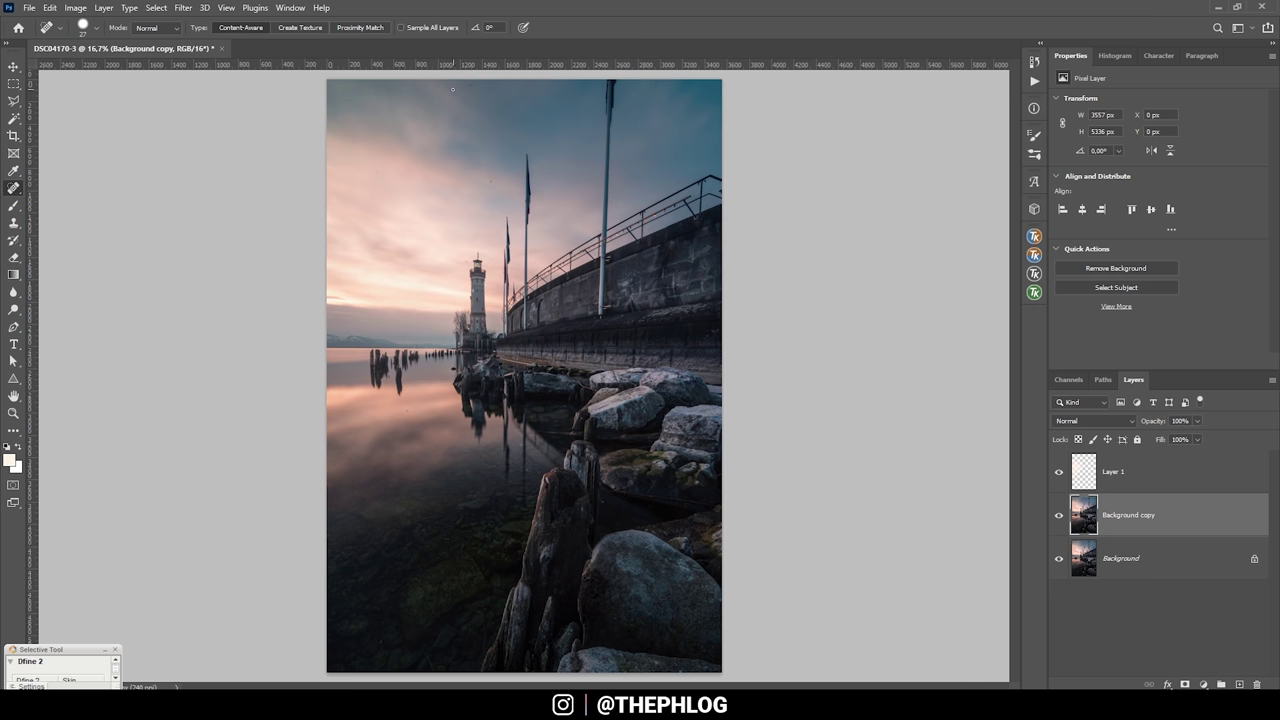
{"action": "scroll", "coordinate": [403, 116], "scroll_direction": "up", "scroll_amount": 2}
{"action": "scroll", "coordinate": [403, 116], "scroll_direction": "up", "scroll_amount": 3}
{"action": "key", "text": "bracketright"}
{"action": "key", "text": "bracketright"}
{"action": "key", "text": "bracketright"}
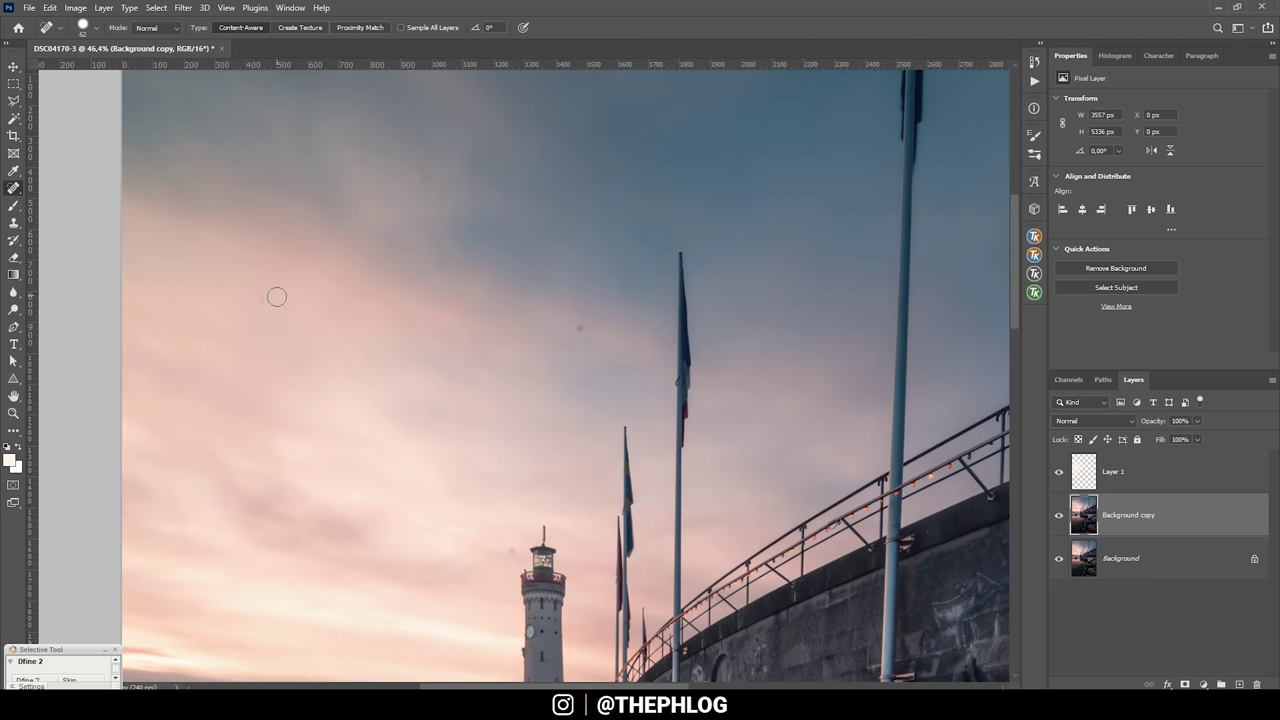
Step: Heal the dust spots scattered across the left and upper sky
{"action": "left_click", "coordinate": [263, 297]}
{"action": "left_click", "coordinate": [129, 332]}
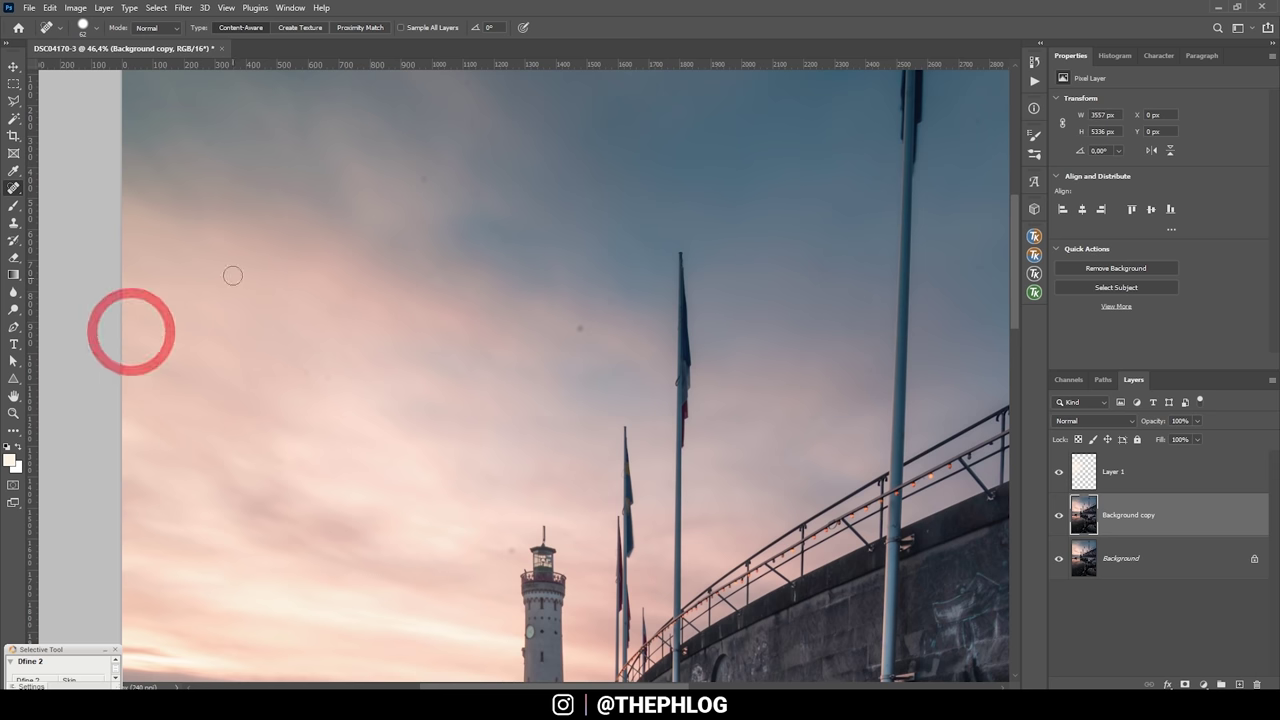
{"action": "left_click", "coordinate": [580, 329]}
{"action": "scroll", "coordinate": [490, 330], "scroll_direction": "up", "scroll_amount": 2}
{"action": "left_click", "coordinate": [520, 165]}
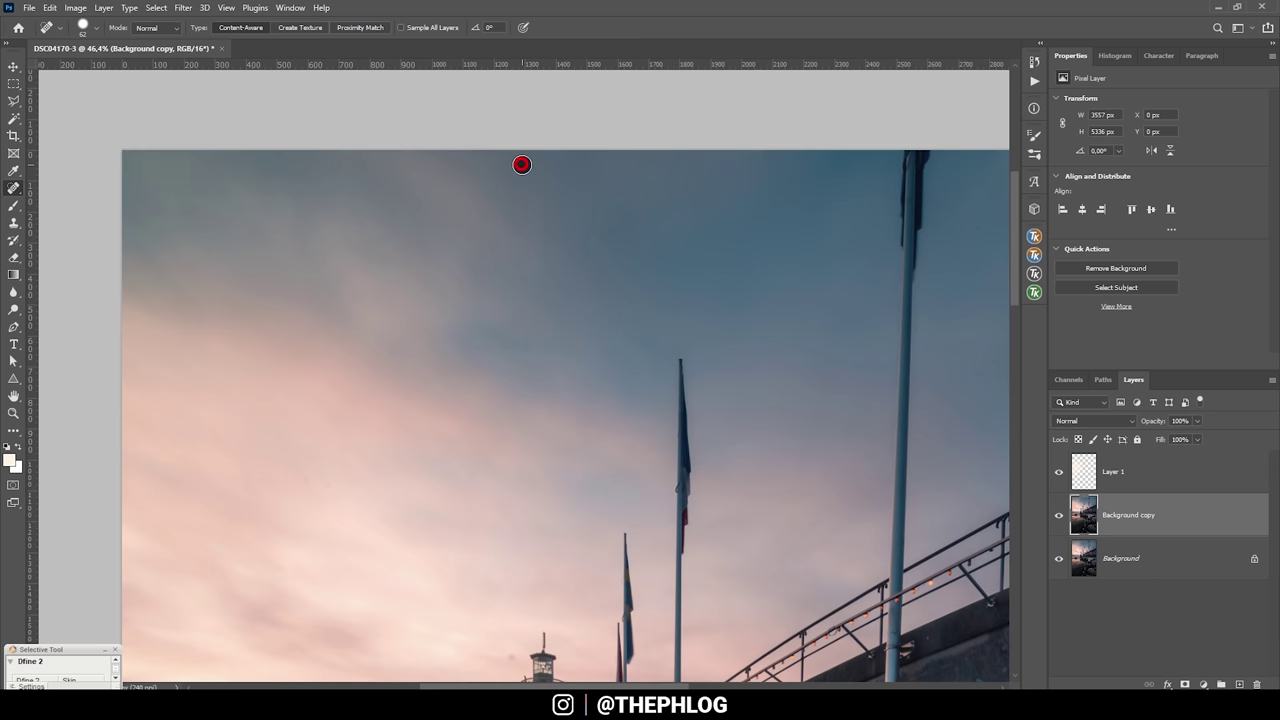
{"action": "scroll", "coordinate": [174, 287], "scroll_direction": "down", "scroll_amount": 1}
{"action": "left_click", "coordinate": [162, 268]}
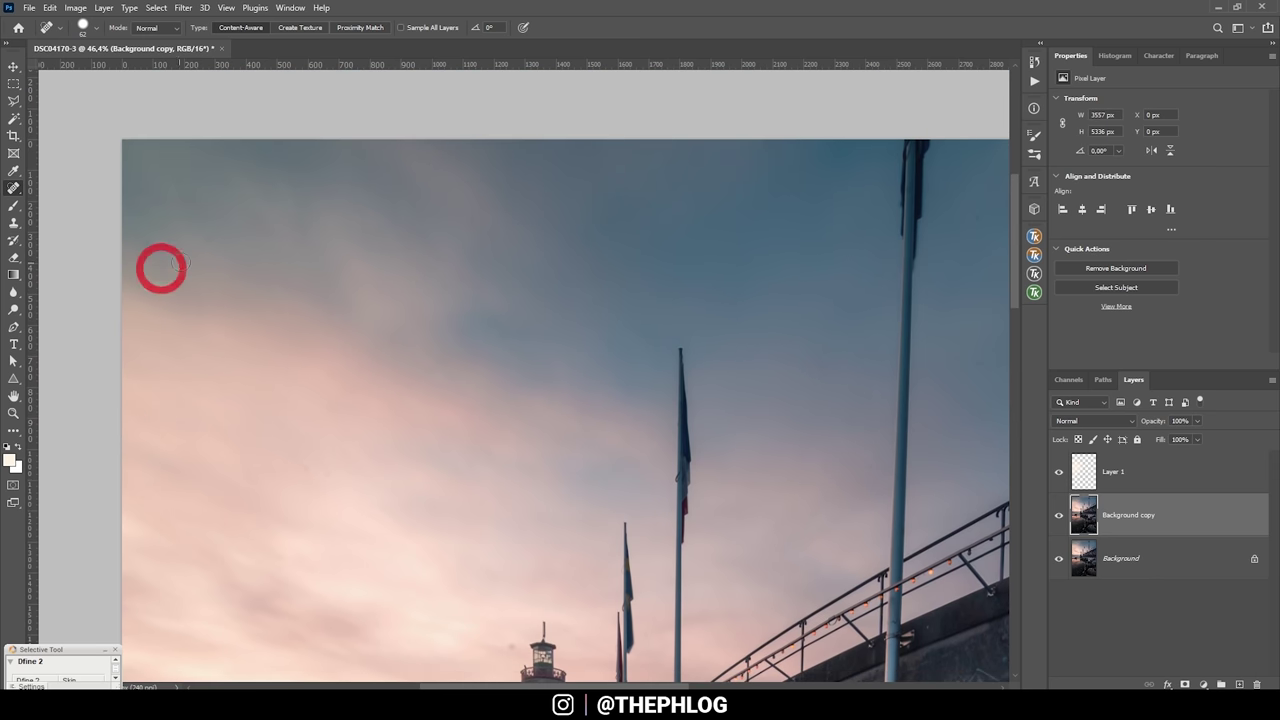
{"action": "left_click", "coordinate": [206, 240]}
Step: Heal the remaining dust spot in the sky near the flagpoles
{"action": "scroll", "coordinate": [206, 240], "scroll_direction": "right", "scroll_amount": 2}
{"action": "scroll", "coordinate": [588, 309], "scroll_direction": "right", "scroll_amount": 5}
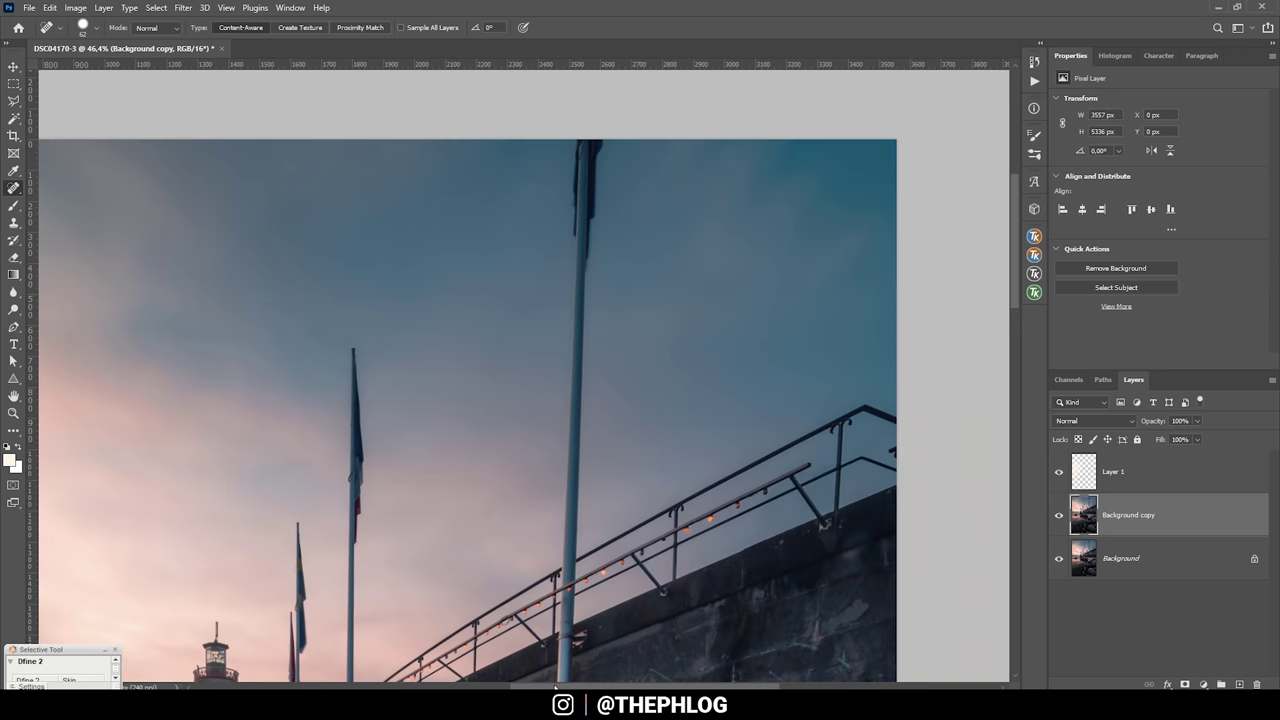
{"action": "scroll", "coordinate": [621, 236], "scroll_direction": "down", "scroll_amount": 2}
{"action": "scroll", "coordinate": [518, 611], "scroll_direction": "down", "scroll_amount": 1}
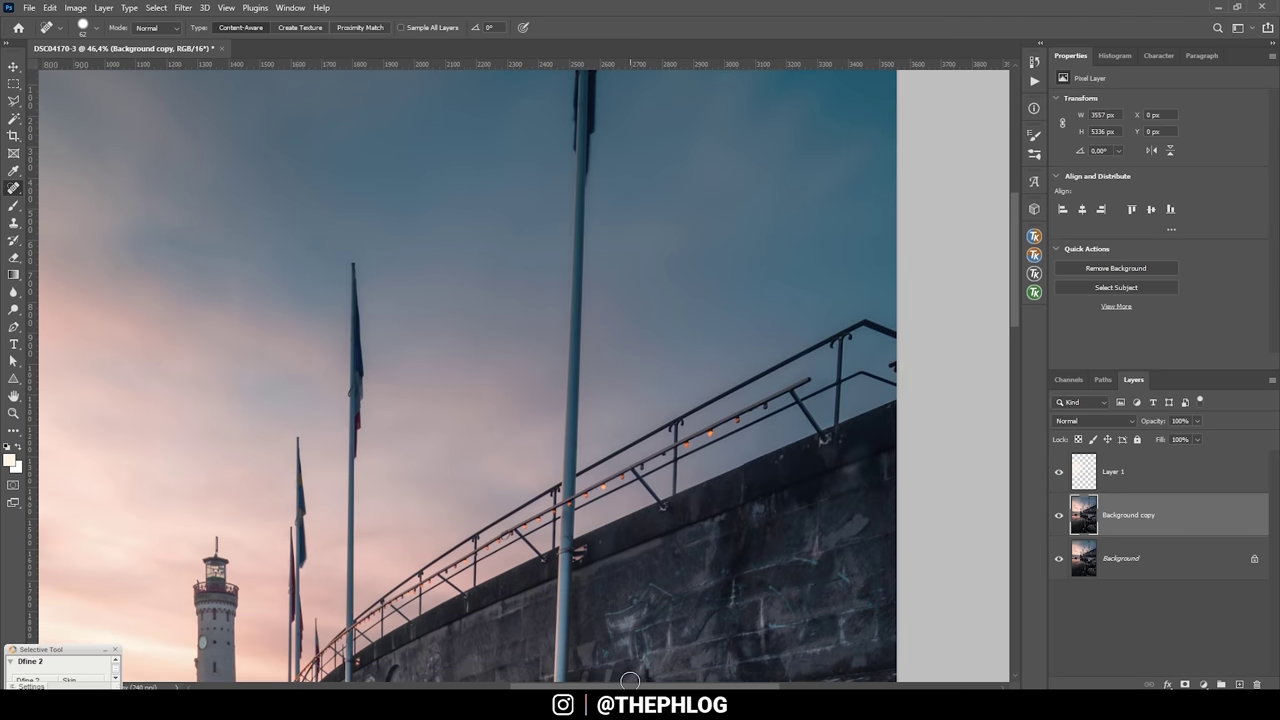
{"action": "scroll", "coordinate": [580, 590], "scroll_direction": "left", "scroll_amount": 10}
{"action": "scroll", "coordinate": [580, 590], "scroll_direction": "down", "scroll_amount": 2}
{"action": "left_click", "coordinate": [558, 312]}
{"action": "scroll", "coordinate": [579, 312], "scroll_direction": "down", "scroll_amount": 5}
{"action": "scroll", "coordinate": [579, 312], "scroll_direction": "down", "scroll_amount": 2}
{"action": "scroll", "coordinate": [700, 300], "scroll_direction": "down", "scroll_amount": 3}
{"action": "scroll", "coordinate": [812, 300], "scroll_direction": "up", "scroll_amount": 2}
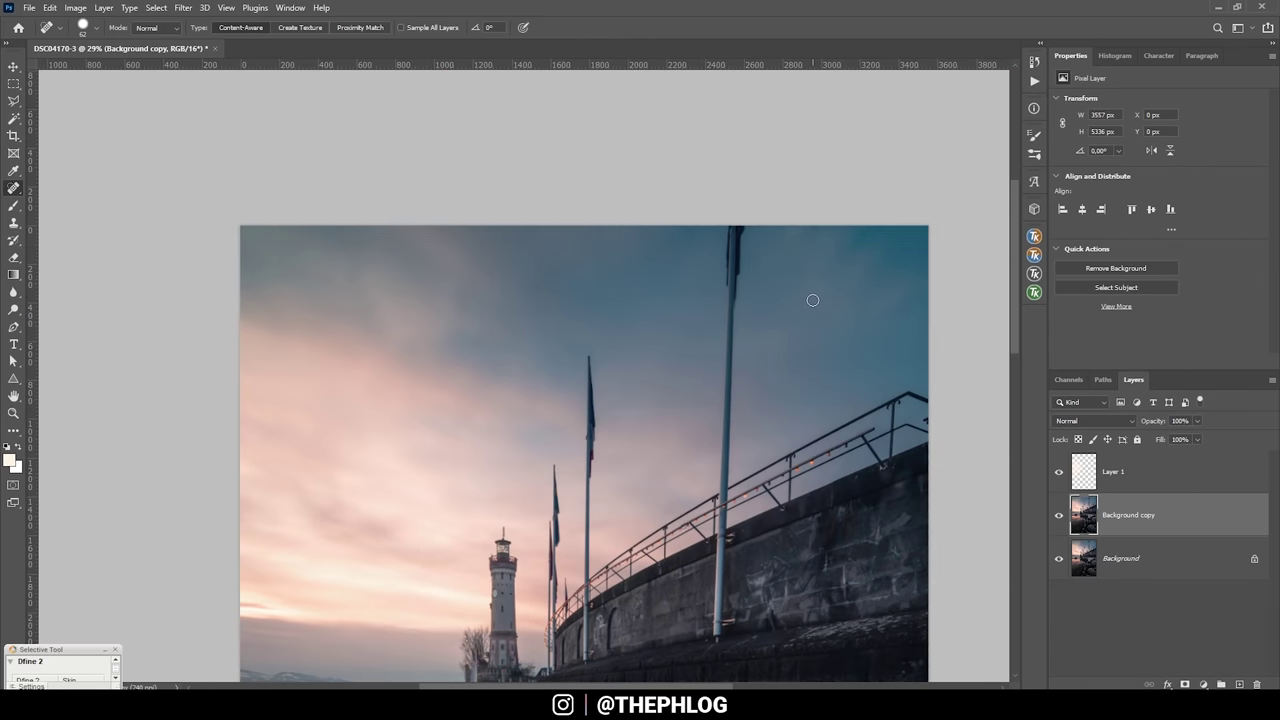
{"action": "scroll", "coordinate": [736, 447], "scroll_direction": "down", "scroll_amount": 2}
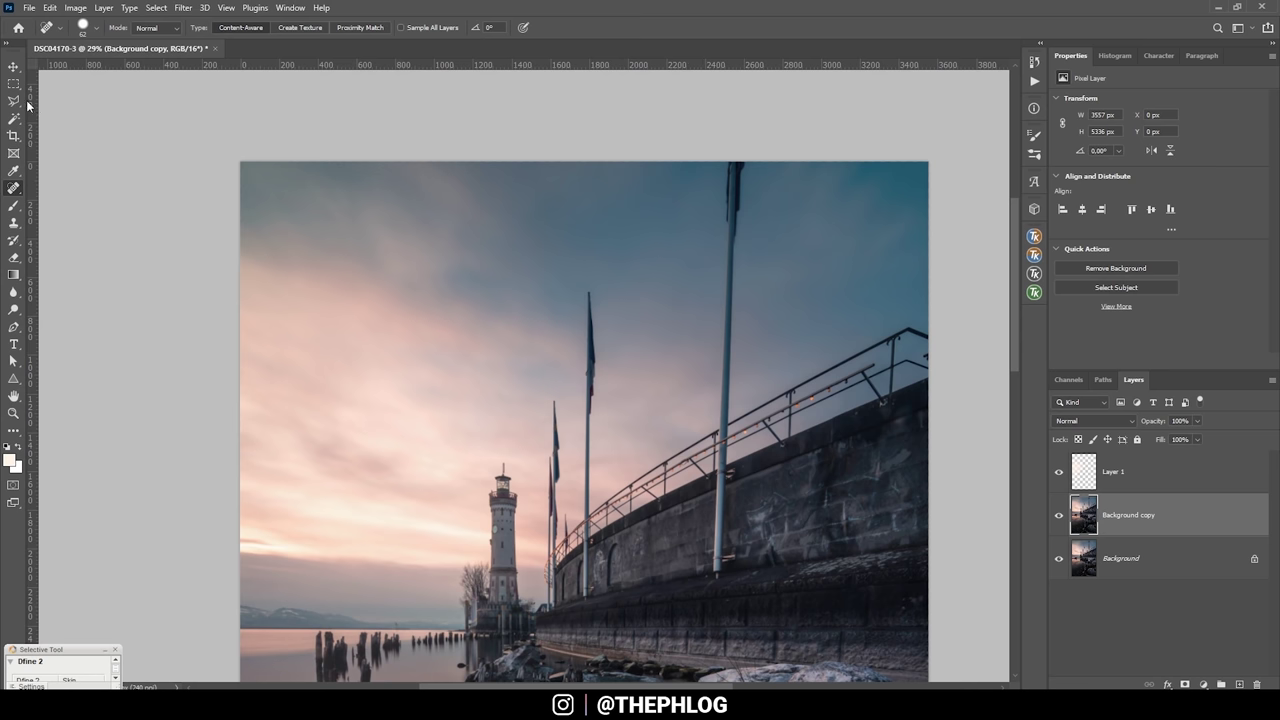
Step: Remove the tall flagpole with a polygonal lasso selection and Content-Aware fill
{"action": "left_click", "coordinate": [13, 100]}
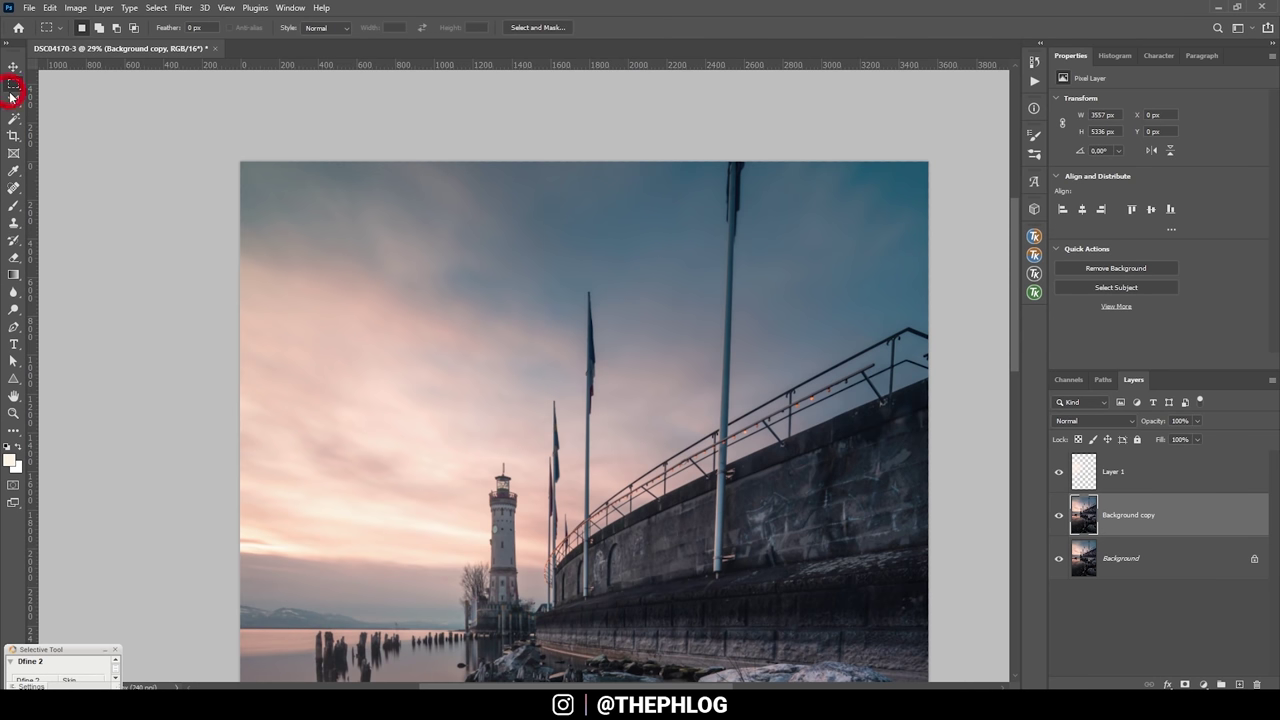
{"action": "scroll", "coordinate": [822, 216], "scroll_direction": "up", "scroll_amount": 2}
{"action": "scroll", "coordinate": [817, 214], "scroll_direction": "up", "scroll_amount": 2}
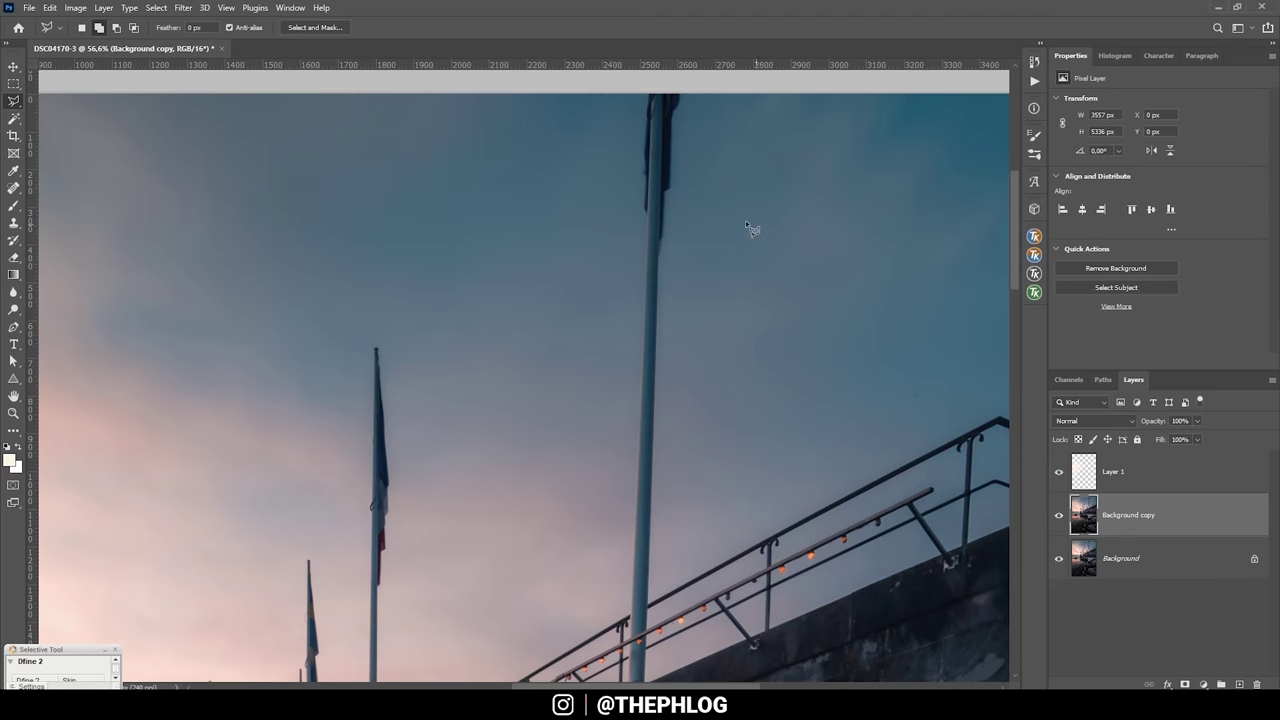
{"action": "scroll", "coordinate": [700, 190], "scroll_direction": "up", "scroll_amount": 1}
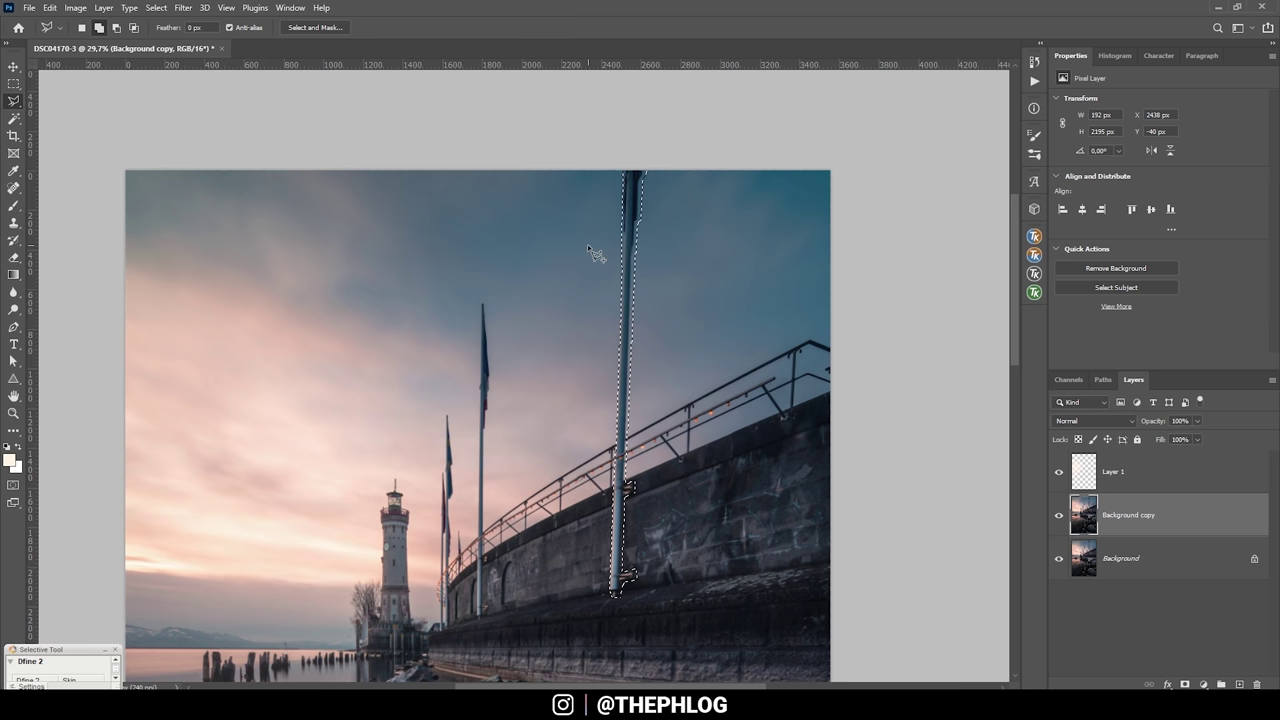
{"action": "key", "text": "shift+BackSpace"}
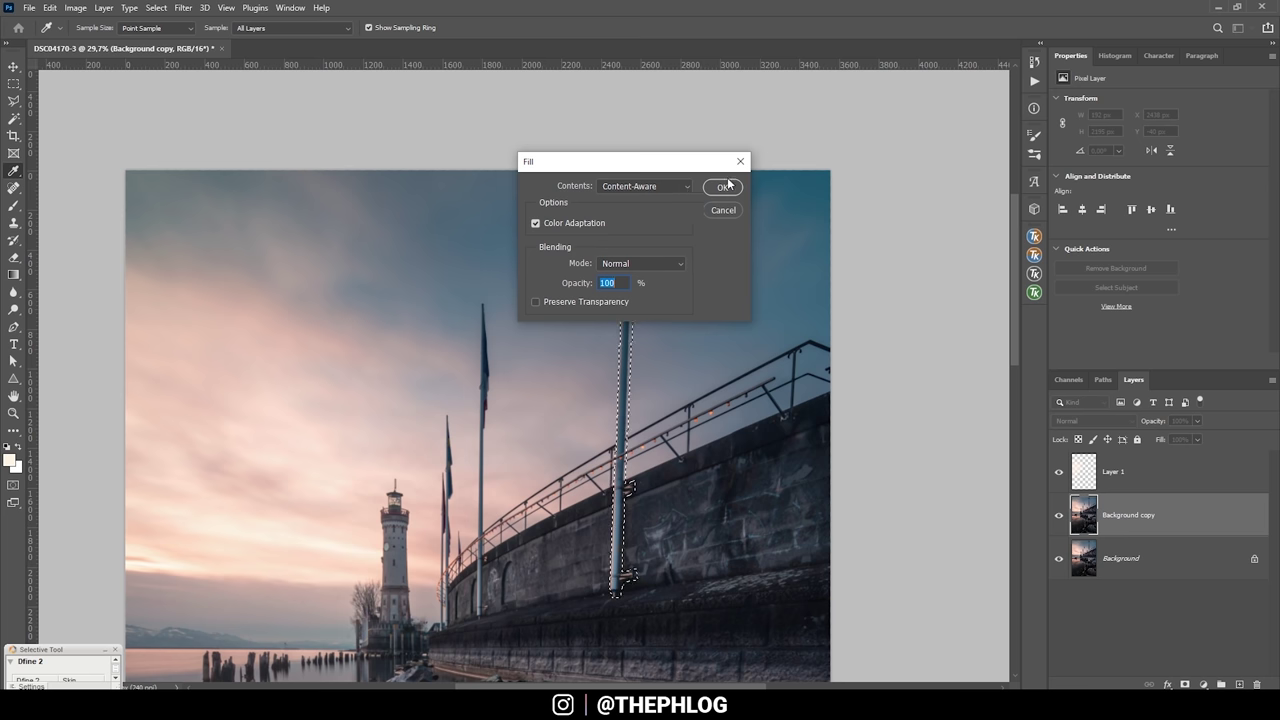
{"action": "left_click", "coordinate": [722, 187]}
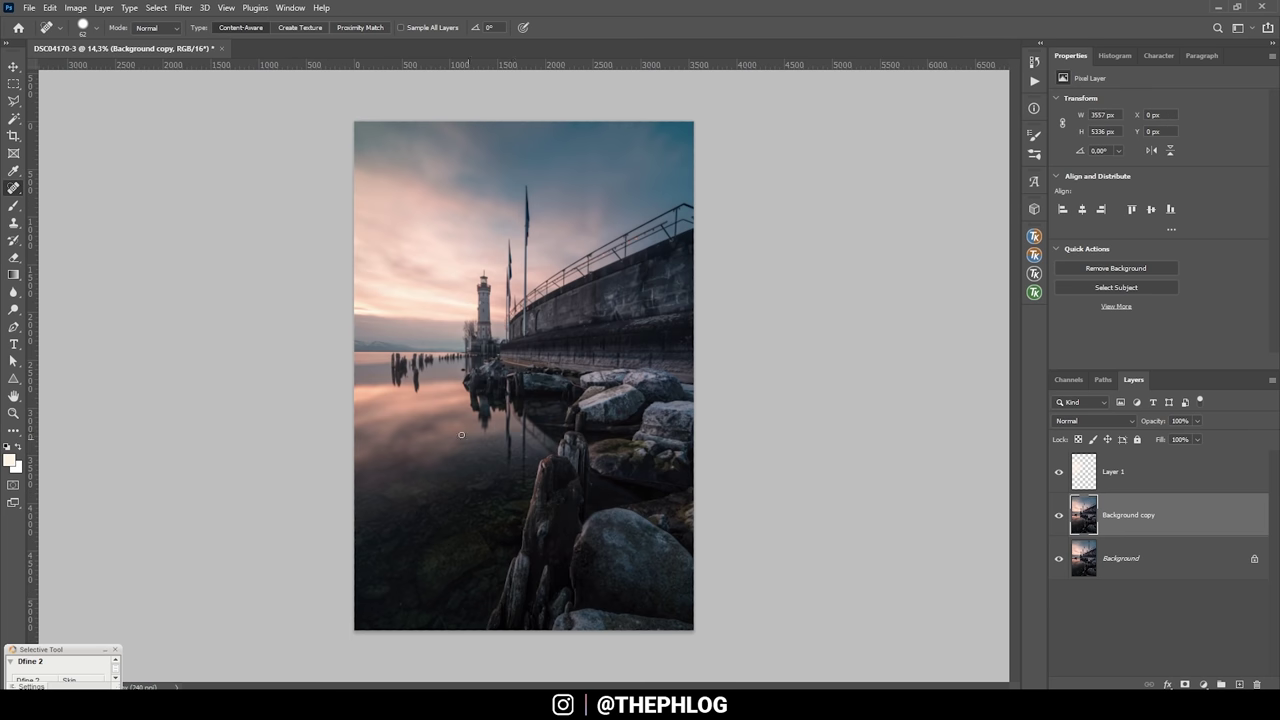
Step: Merge all three layers into one Background and launch Color Efex Pro 4
{"action": "left_click", "coordinate": [1122, 472]}
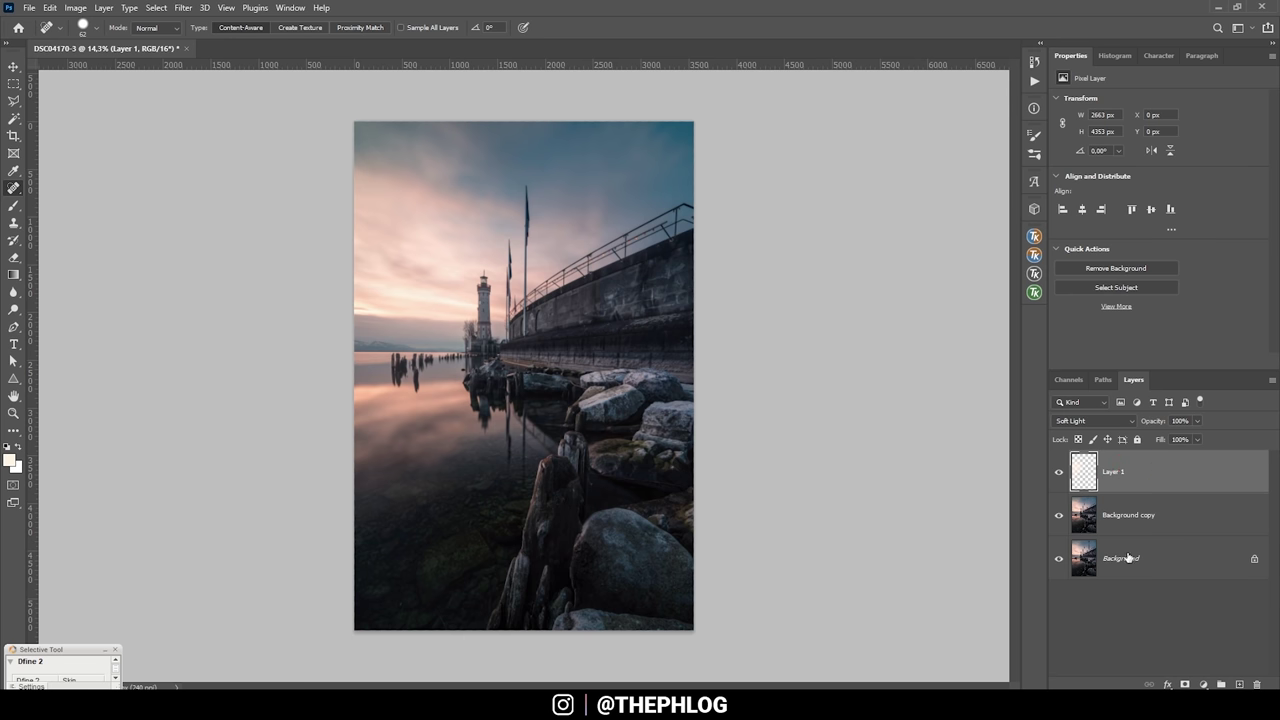
{"action": "left_click", "coordinate": [1121, 552], "text": "shift"}
{"action": "key", "text": "ctrl+e"}
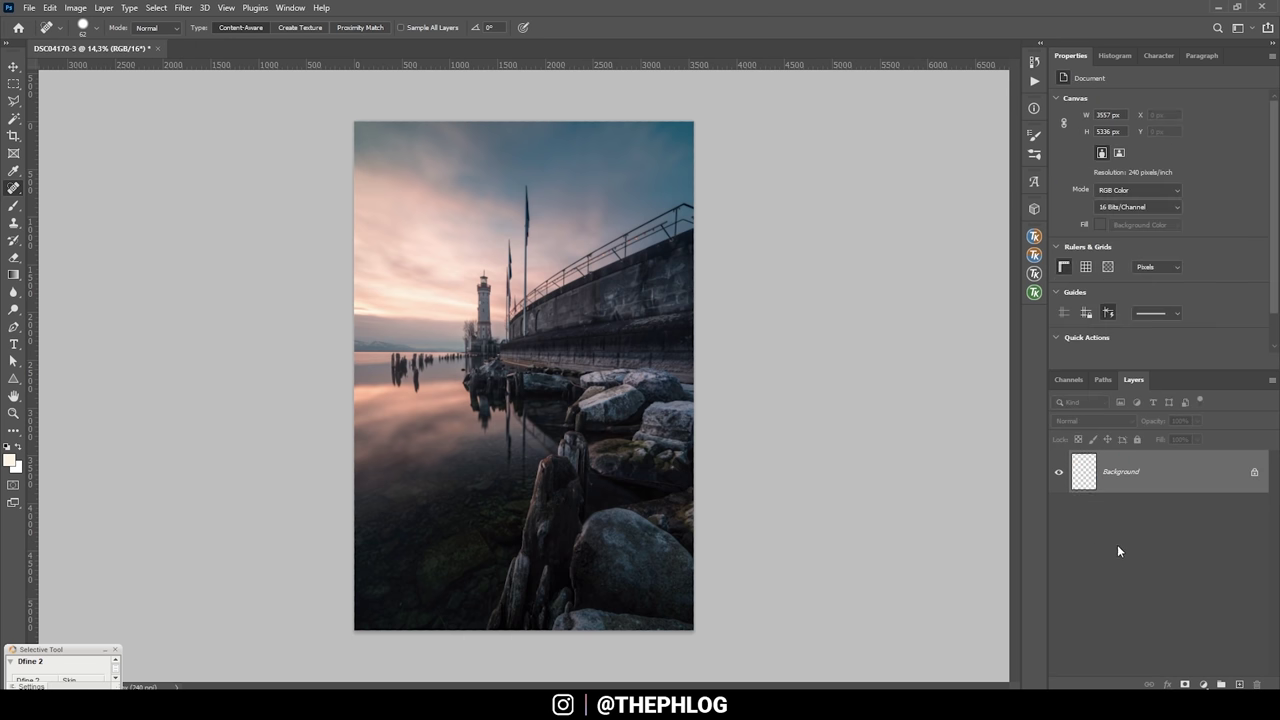
{"action": "left_click", "coordinate": [185, 10]}
{"action": "mouse_move", "coordinate": [209, 312]}
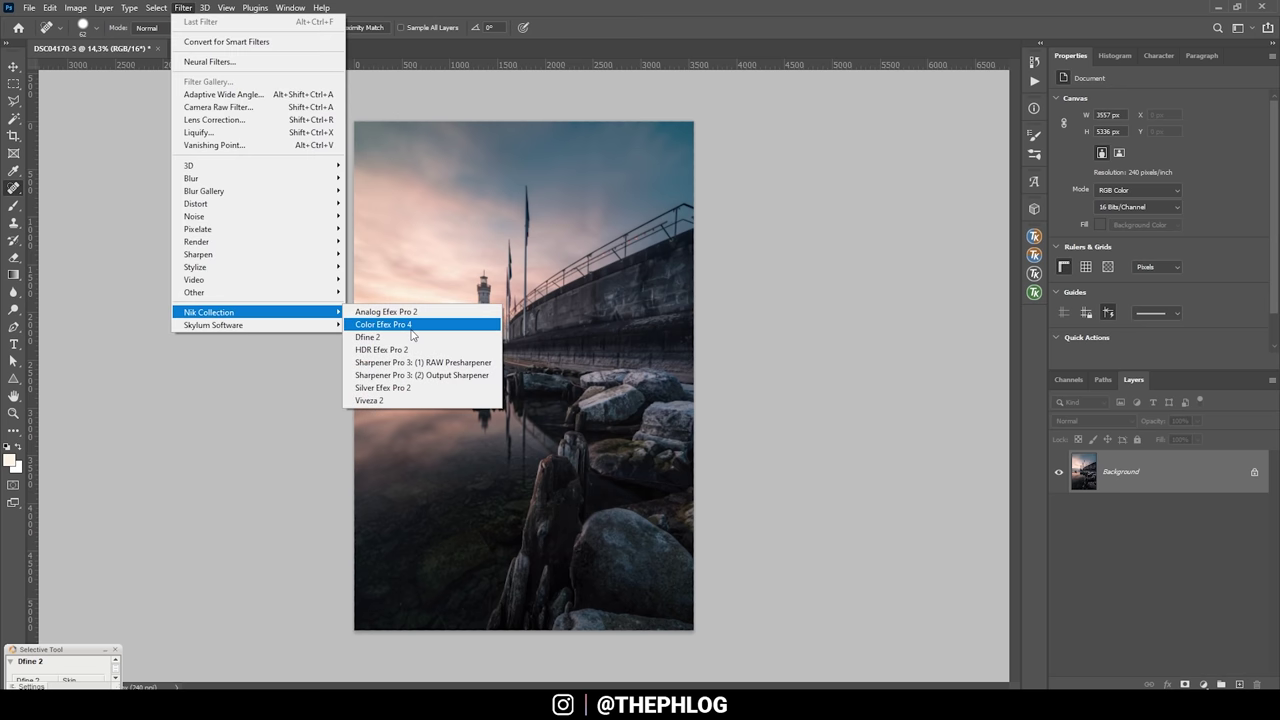
{"action": "left_click", "coordinate": [412, 325]}
Step: Apply the Polarization filter at about 154% strength
{"action": "left_click", "coordinate": [175, 390]}
{"action": "left_click_drag", "start_coordinate": [1006, 211], "coordinate": [991, 212]}
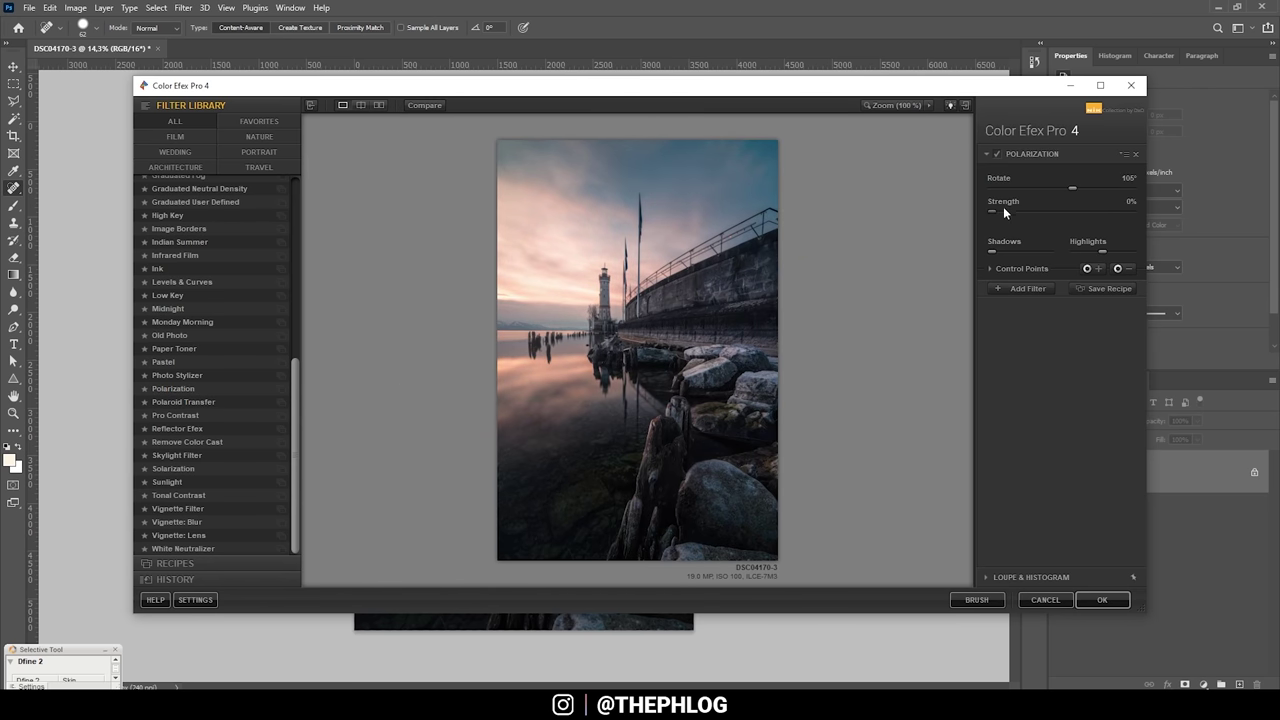
{"action": "left_click_drag", "start_coordinate": [1035, 214], "coordinate": [936, 213]}
{"action": "left_click_drag", "start_coordinate": [1092, 214], "coordinate": [1103, 214]}
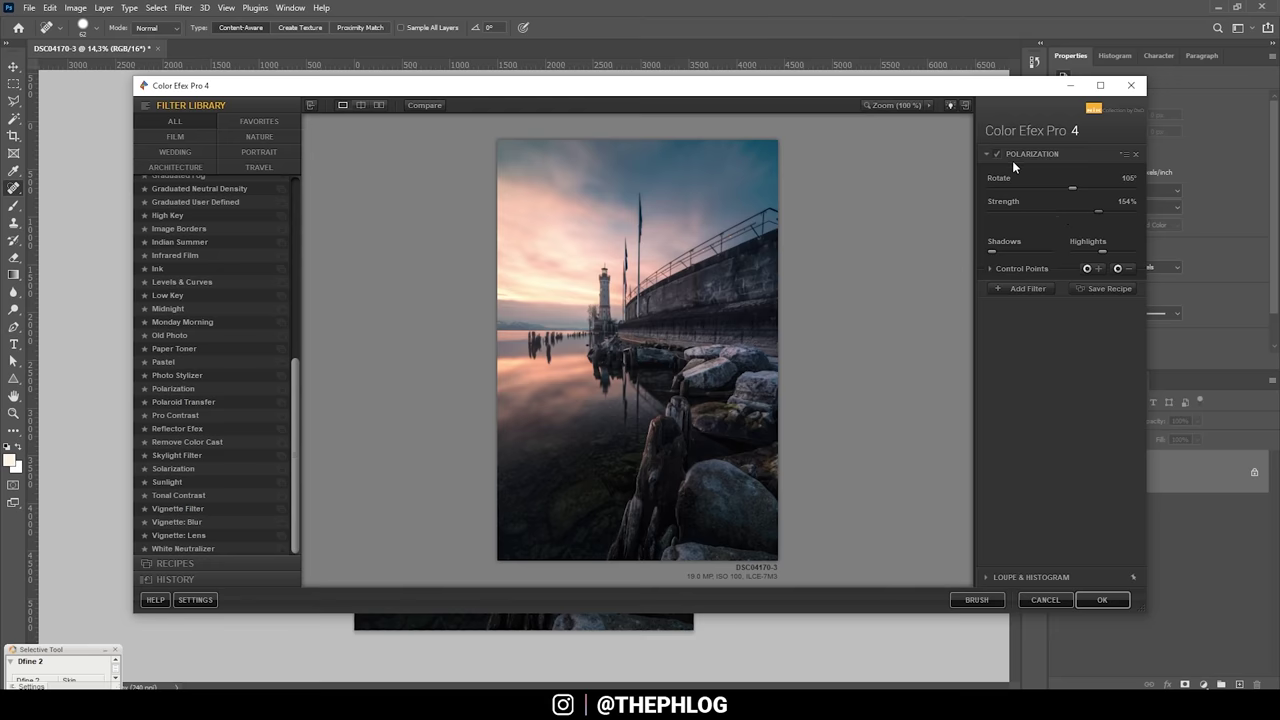
Step: Add Tonal Contrast with all sliders zeroed except Midtones at about 10%
{"action": "left_click", "coordinate": [1019, 287]}
{"action": "scroll", "coordinate": [222, 405], "scroll_direction": "down", "scroll_amount": 1}
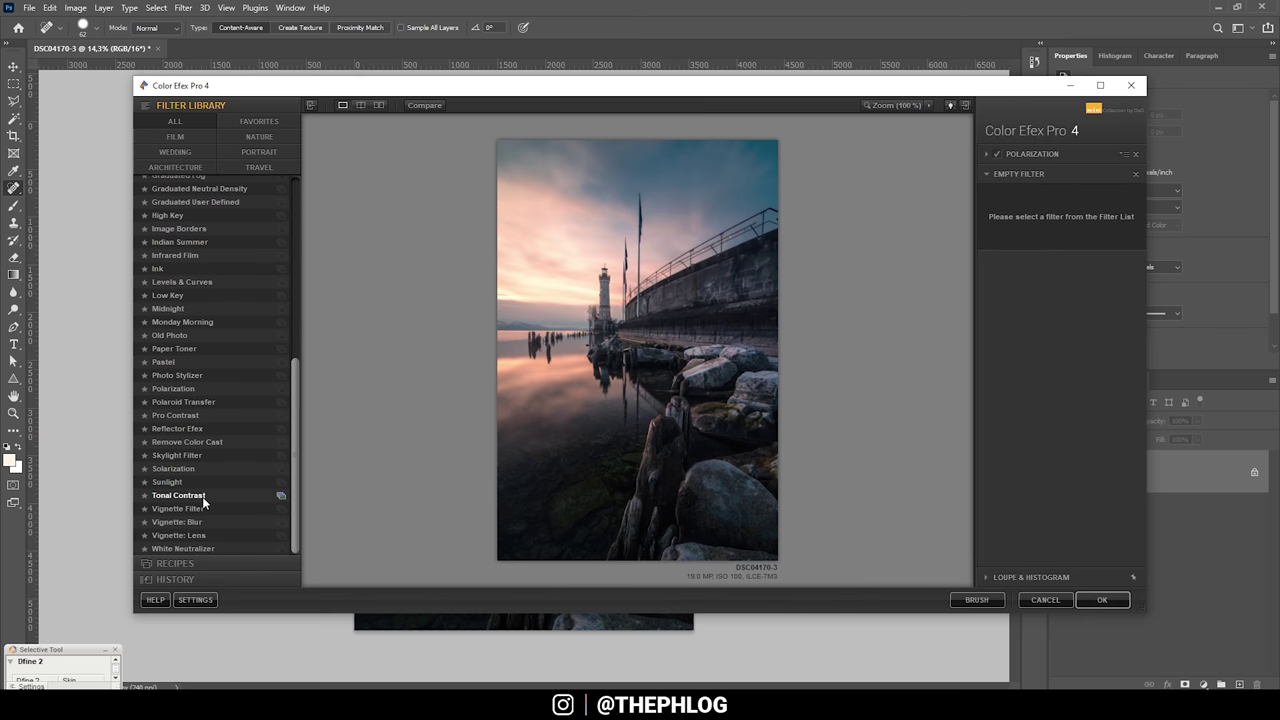
{"action": "left_click", "coordinate": [200, 496]}
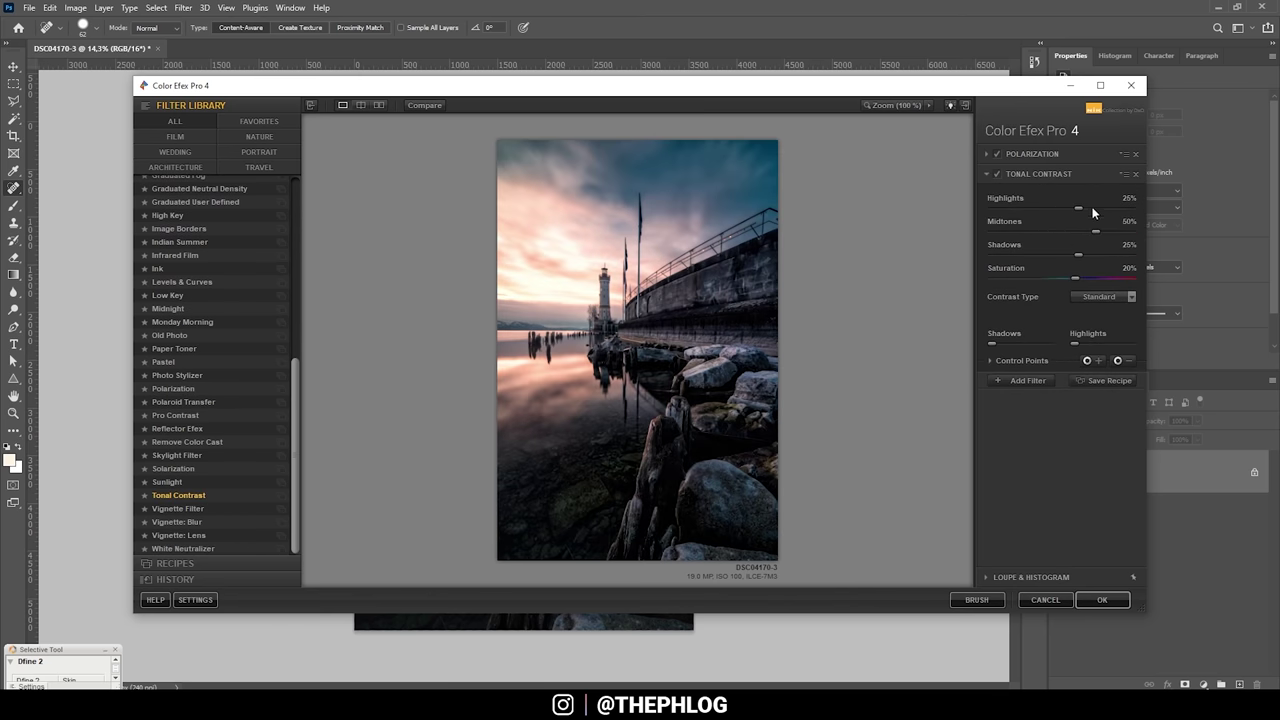
{"action": "left_click", "coordinate": [1128, 198]}
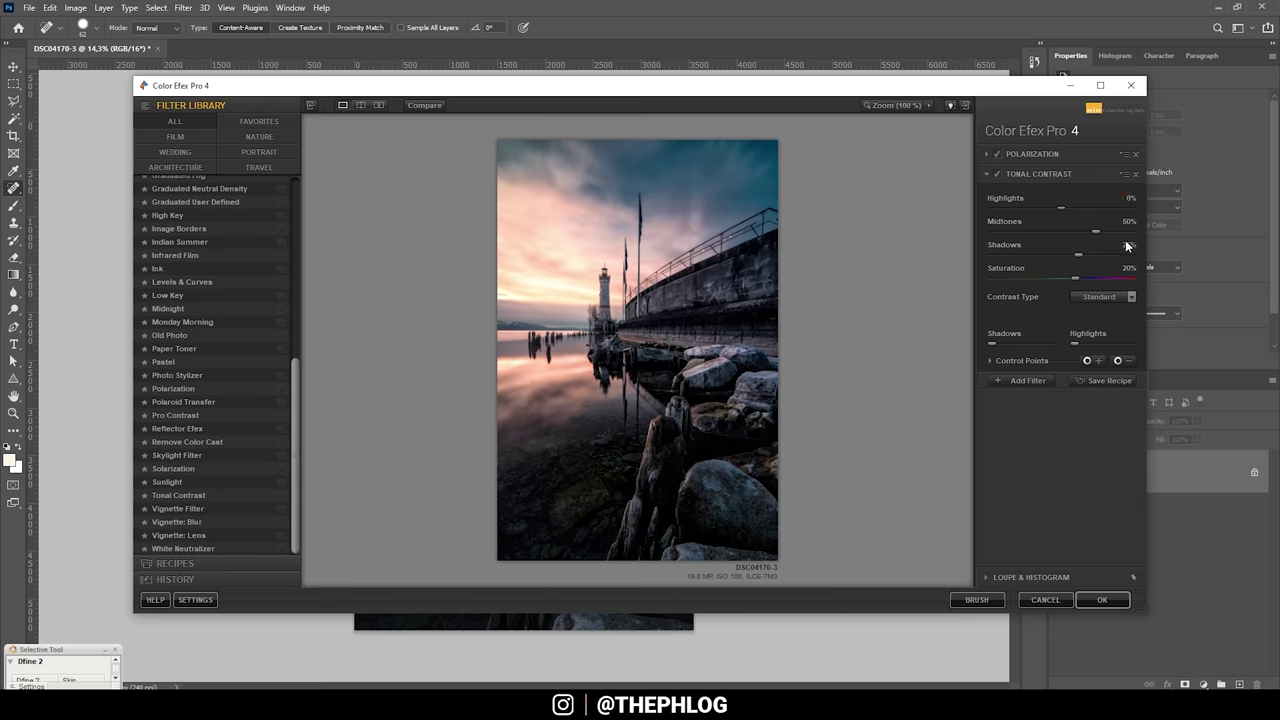
{"action": "left_click", "coordinate": [1127, 221]}
{"action": "left_click", "coordinate": [1128, 244]}
{"action": "left_click", "coordinate": [1128, 268]}
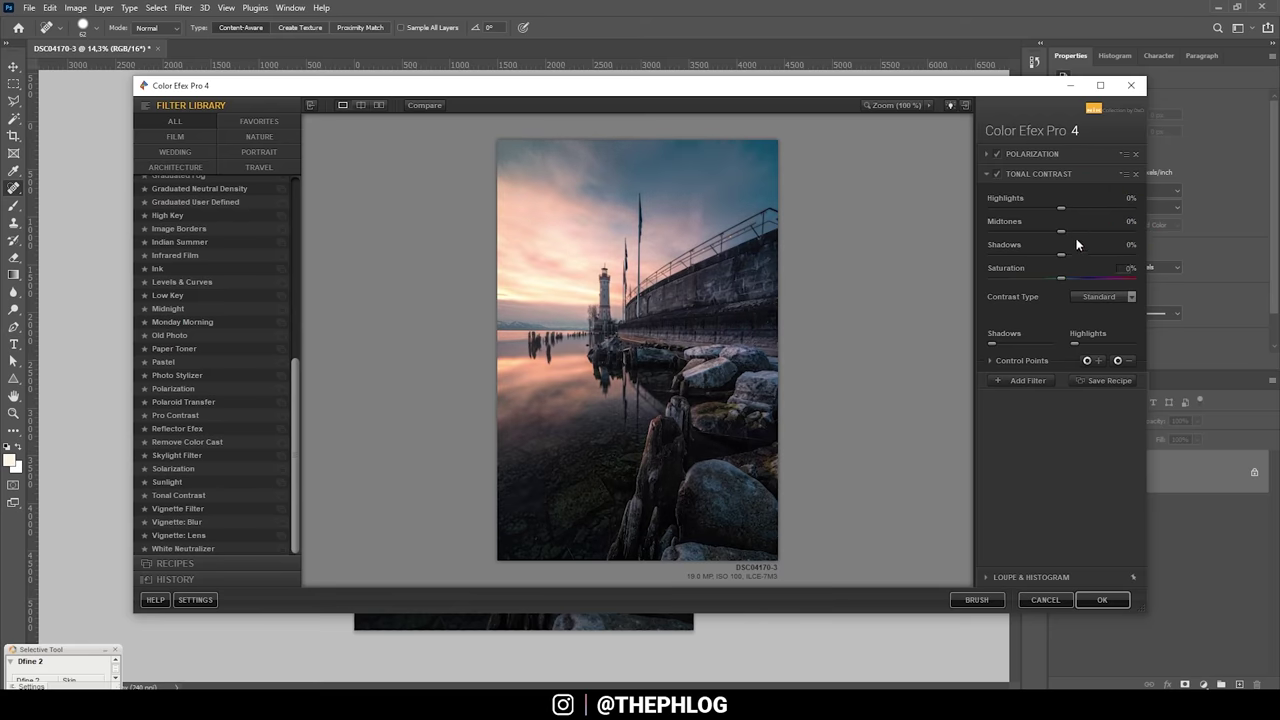
{"action": "mouse_move", "coordinate": [1063, 230]}
{"action": "left_mouse_down"}
{"action": "mouse_move", "coordinate": [1101, 228]}
{"action": "mouse_move", "coordinate": [1074, 232]}
{"action": "left_mouse_up"}
{"action": "left_click_drag", "start_coordinate": [1073, 232], "coordinate": [1069, 231]}
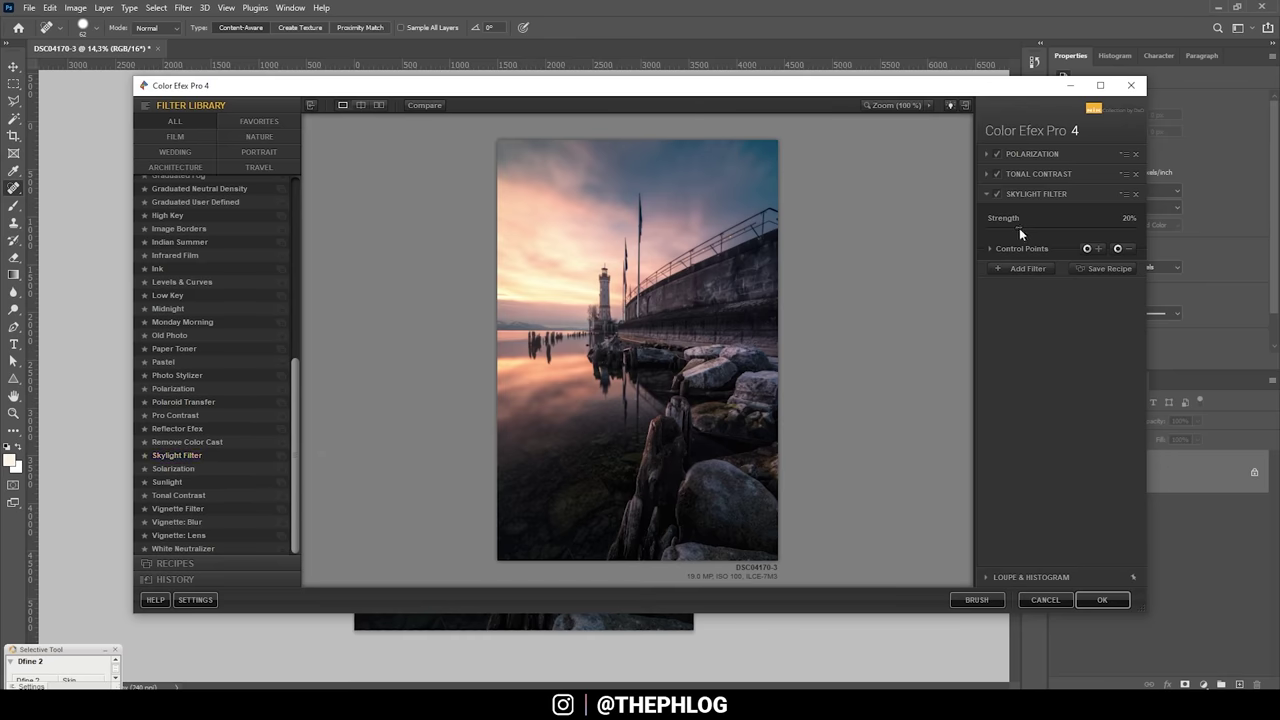
Step: Adjust the Skylight Filter strength and add a Glamour Glow filter
{"action": "mouse_move", "coordinate": [1020, 229]}
{"action": "left_mouse_down"}
{"action": "mouse_move", "coordinate": [979, 232]}
{"action": "mouse_move", "coordinate": [1024, 226]}
{"action": "left_mouse_up"}
{"action": "left_click", "coordinate": [1022, 268]}
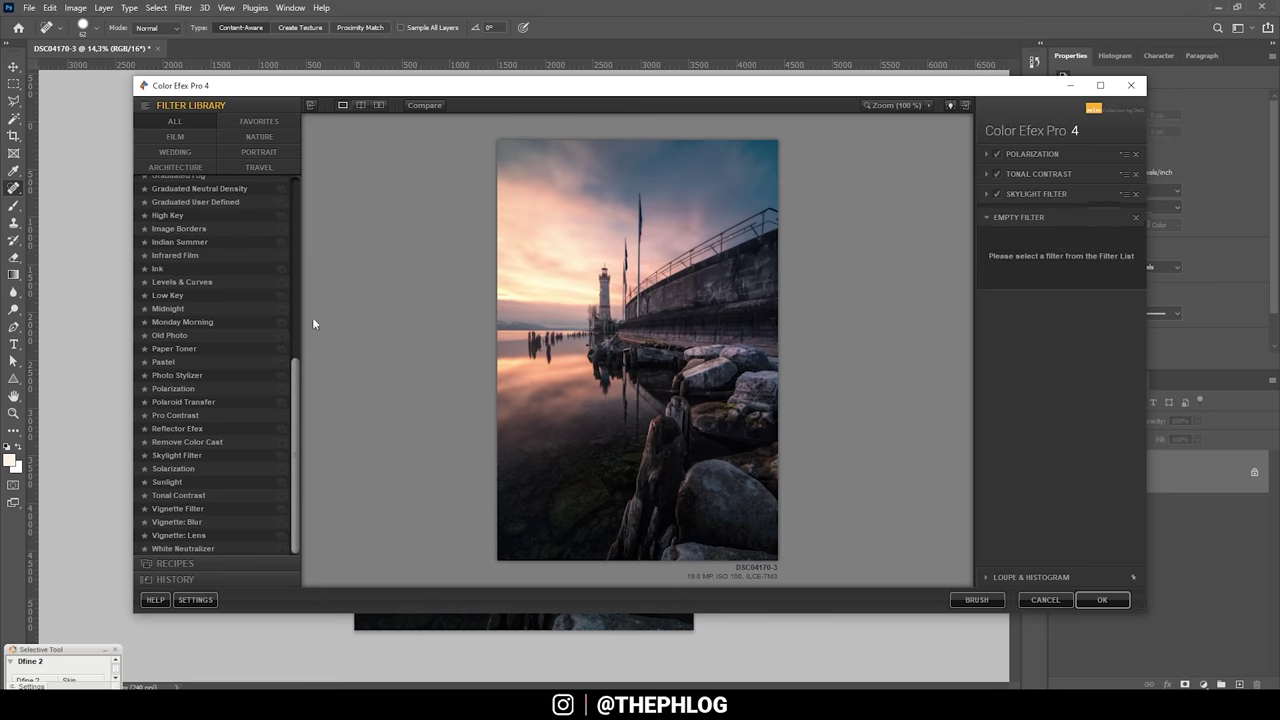
{"action": "mouse_move", "coordinate": [293, 395]}
{"action": "left_mouse_down"}
{"action": "mouse_move", "coordinate": [308, 246]}
{"action": "mouse_move", "coordinate": [297, 171]}
{"action": "left_mouse_up"}
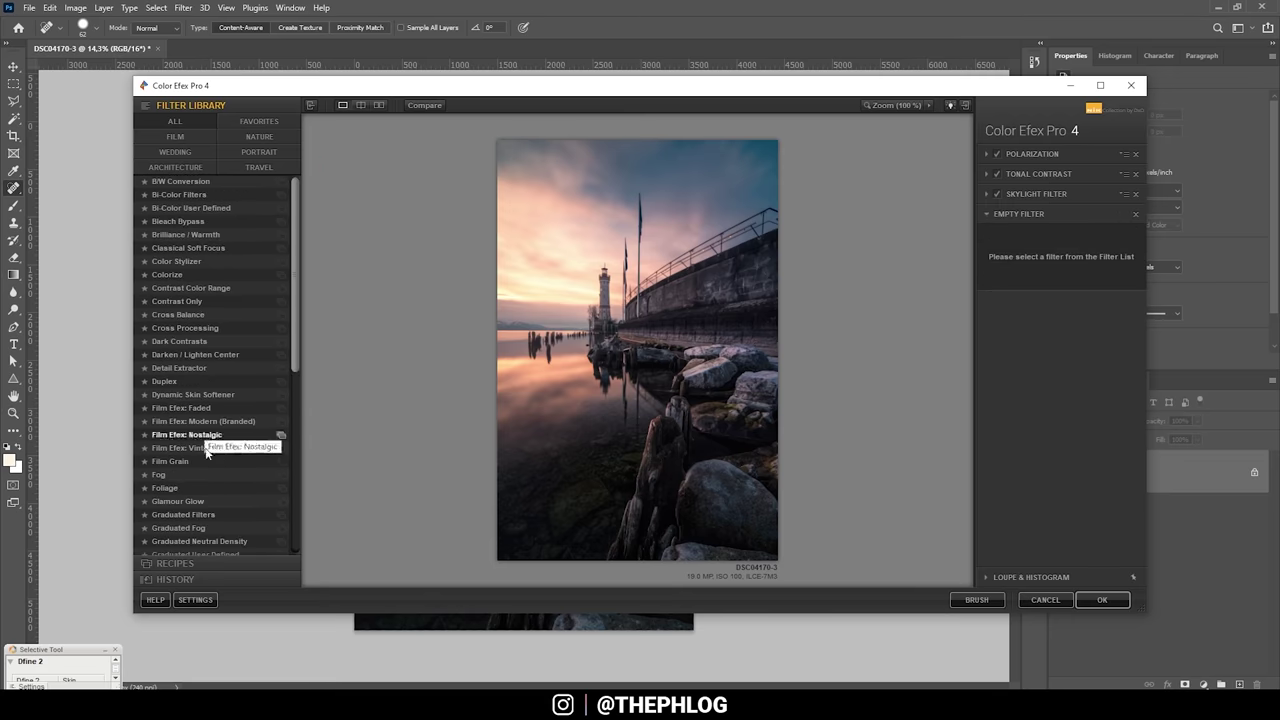
{"action": "left_click", "coordinate": [199, 507]}
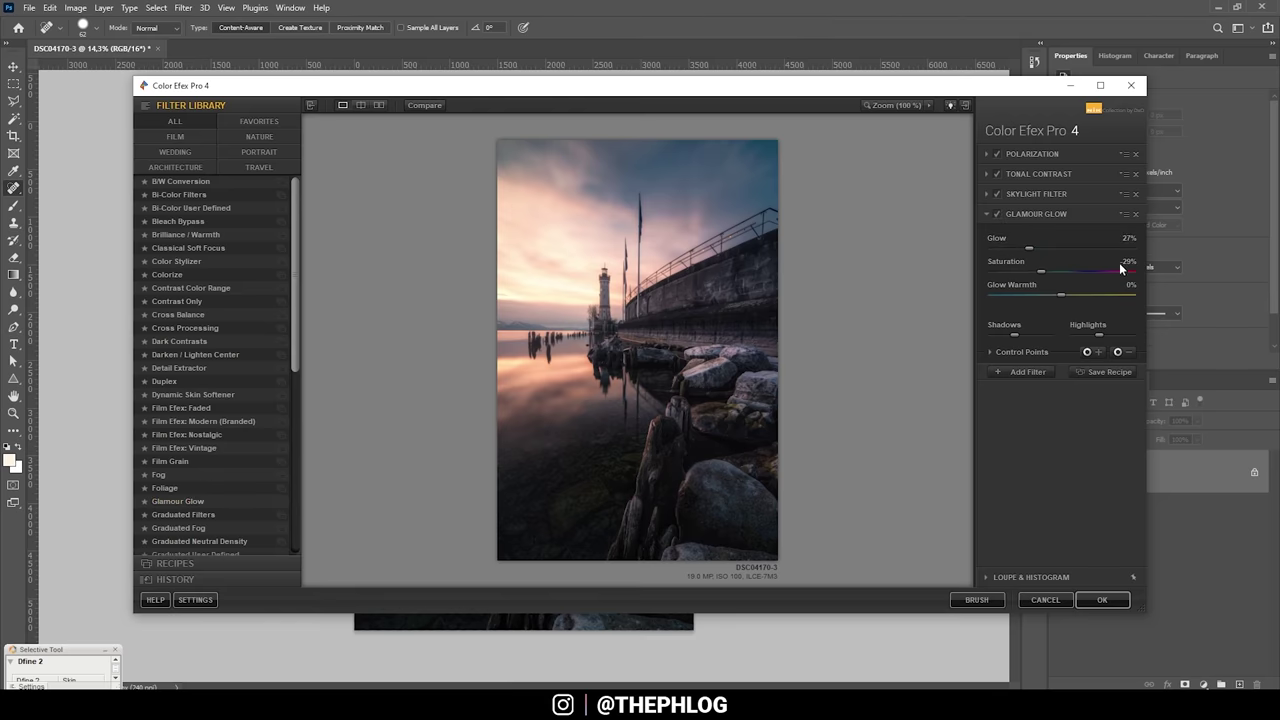
Step: Set Glamour Glow saturation to 0% and glow to about 15%, then apply the stack
{"action": "type", "text": "0"}
{"action": "key", "text": "Return"}
{"action": "left_click_drag", "start_coordinate": [1015, 248], "coordinate": [1010, 250]}
{"action": "left_click", "coordinate": [1101, 600]}
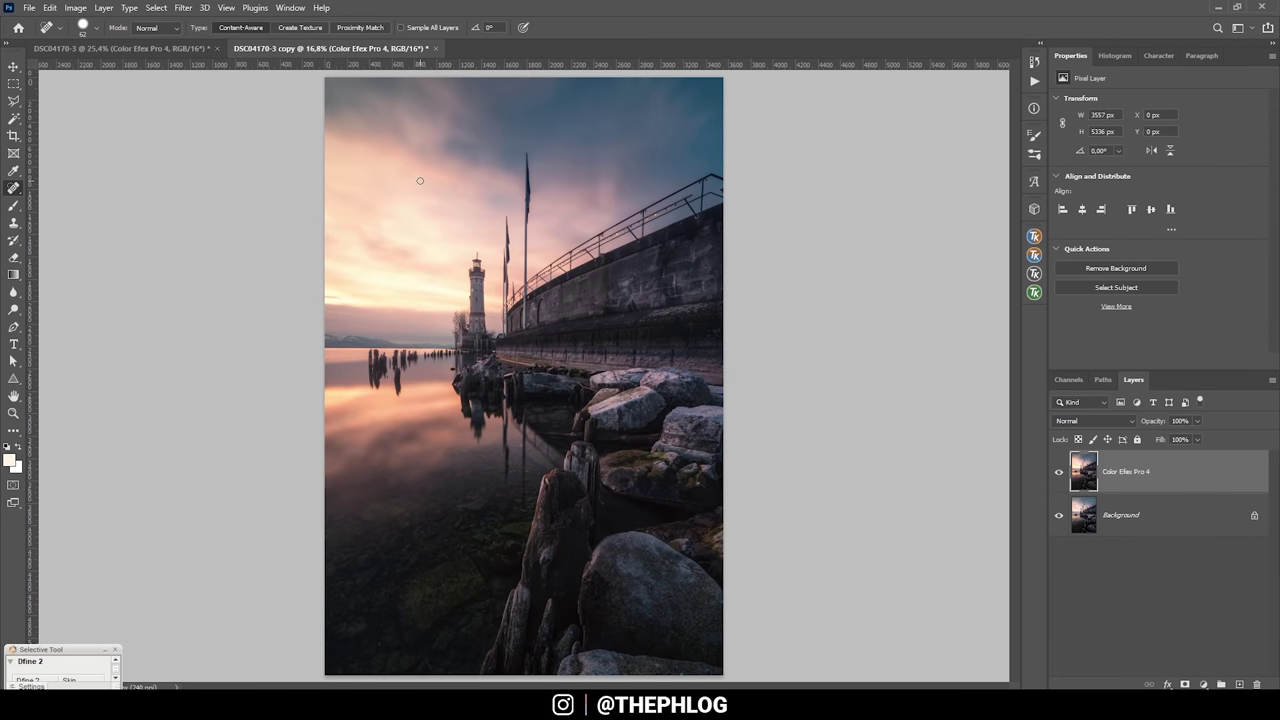